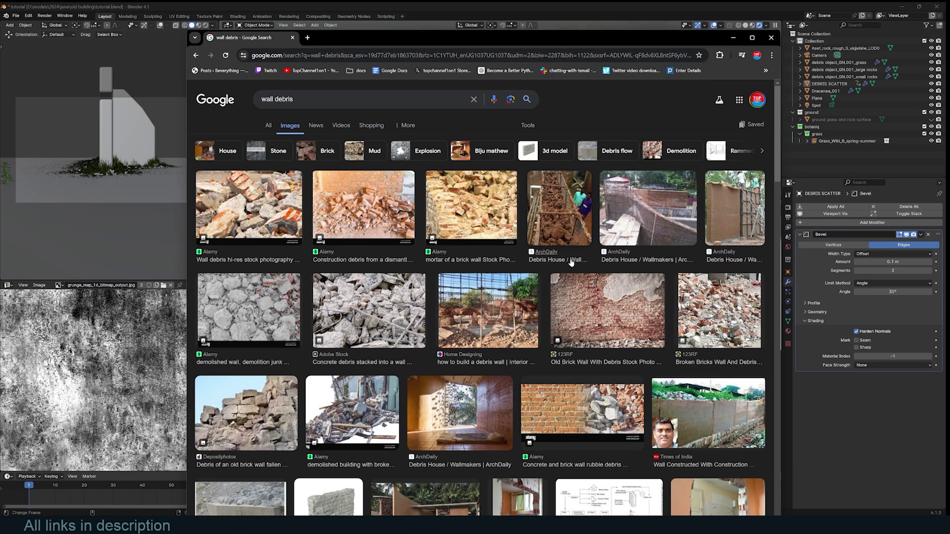
Browse the wall debris image results for references, opening the Free 3D ruined wall and the ResearchGate shear wall pictures
scroll(570, 262, down, 1)
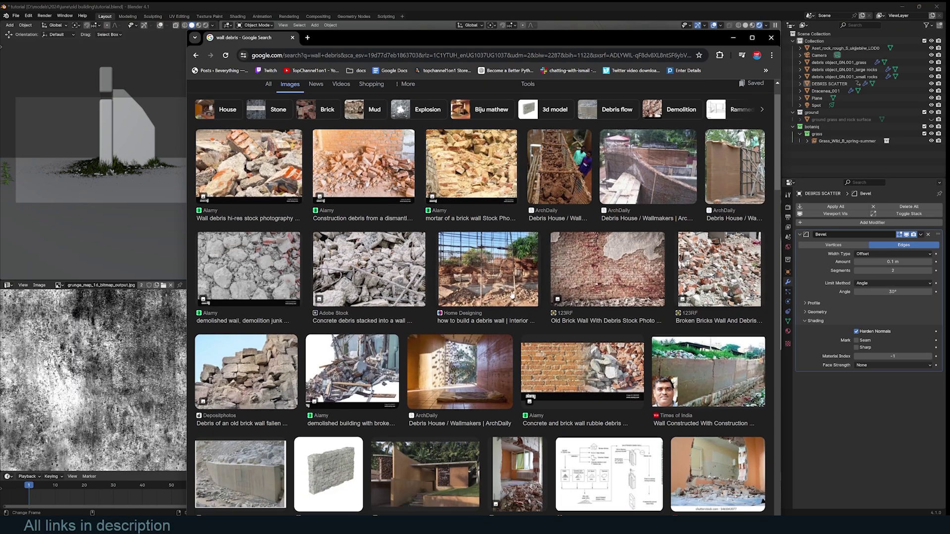
scroll(468, 295, down, 2)
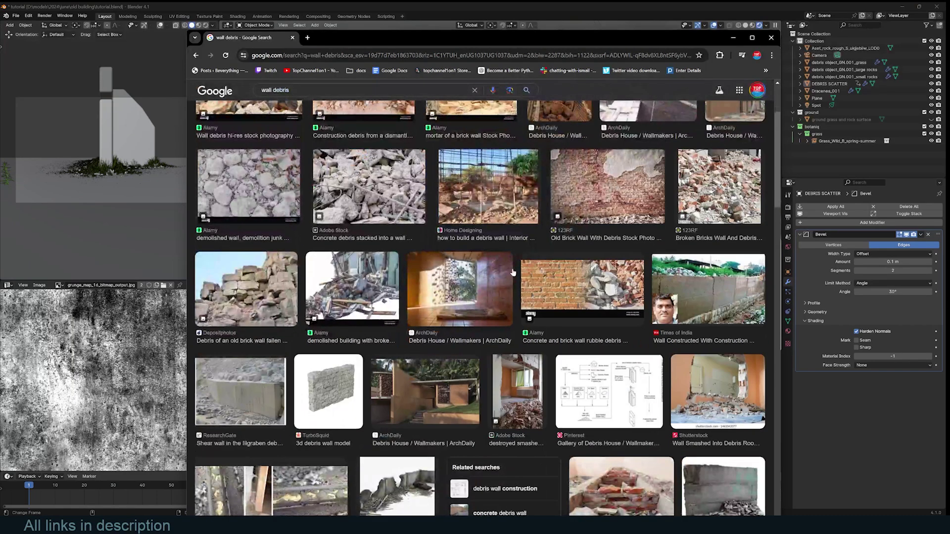
scroll(513, 272, down, 4)
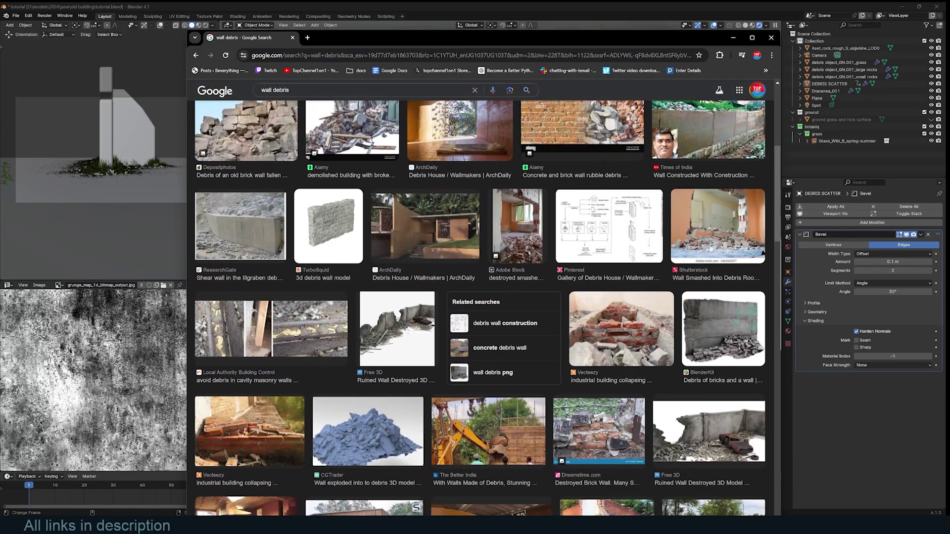
scroll(388, 306, down, 1)
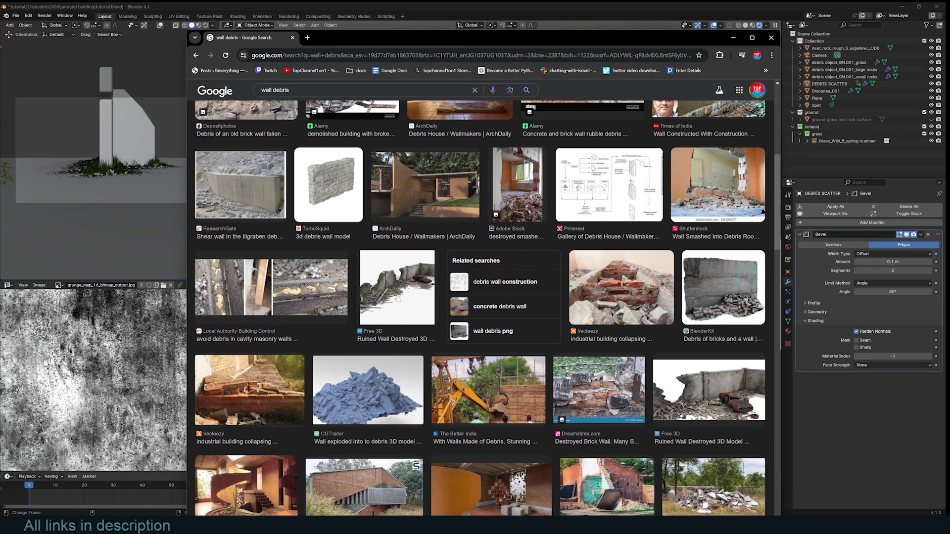
click(399, 297)
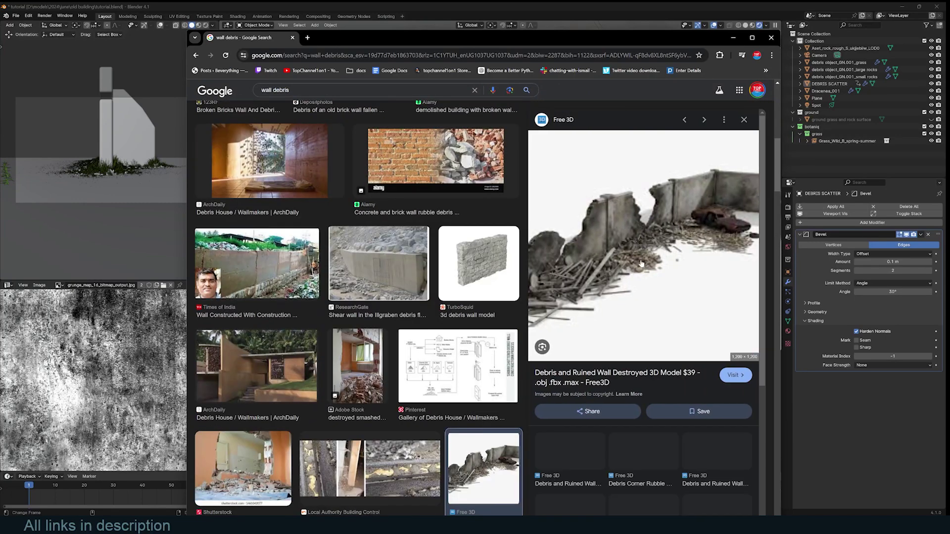
scroll(391, 249, down, 1)
click(379, 229)
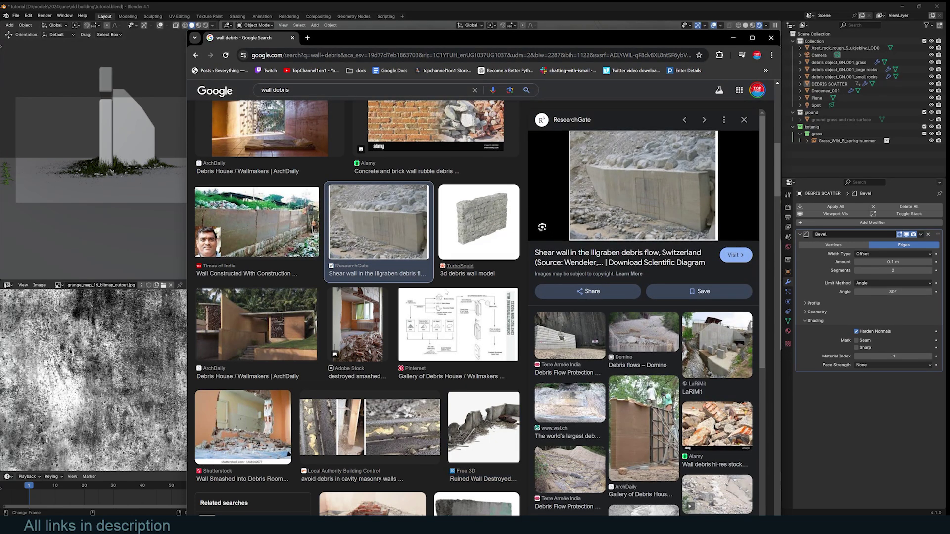
scroll(375, 286, down, 2)
Switch to Blender and pull the front face of the wall's sloped block outward along the X axis to lengthen it
key(alt+Tab)
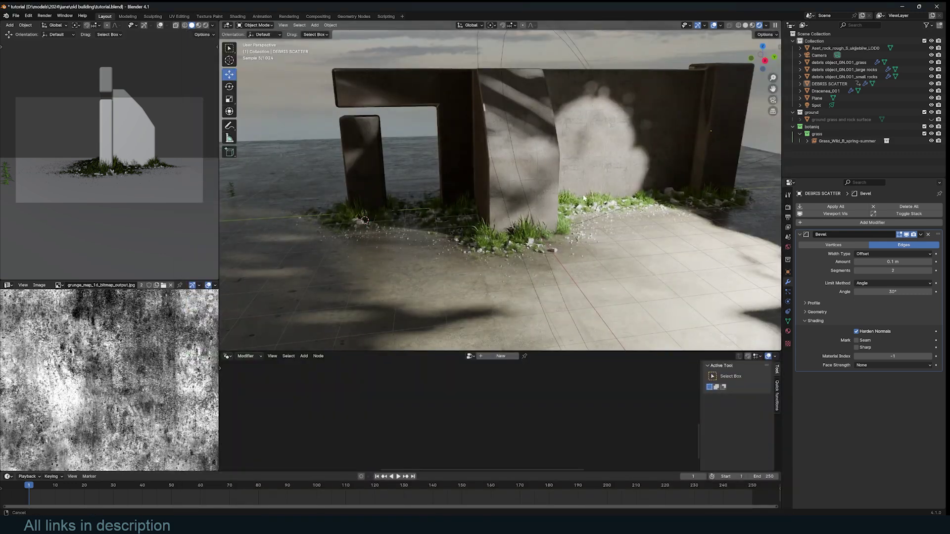
middle_drag(588, 197, 542, 218)
scroll(542, 218, up, 1)
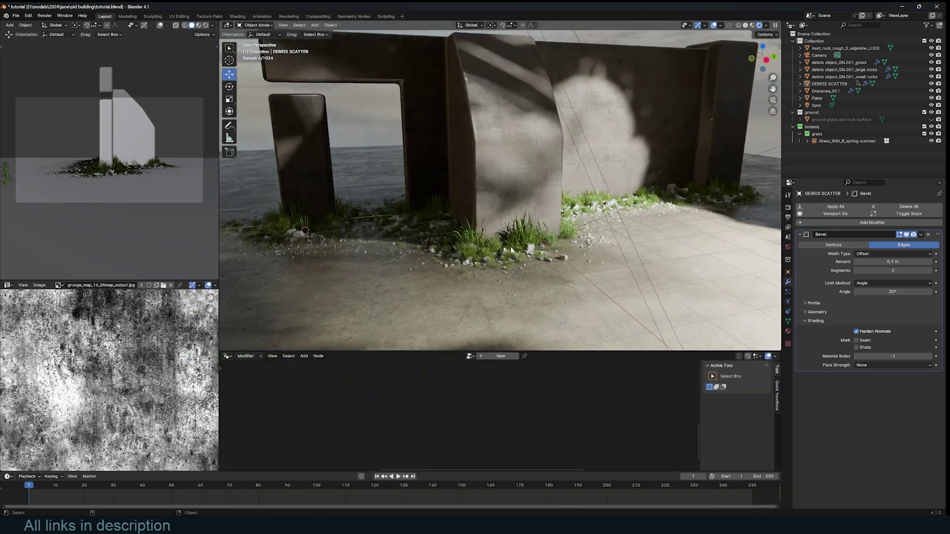
click(541, 179)
scroll(540, 178, down, 2)
middle_drag(518, 179, 540, 179)
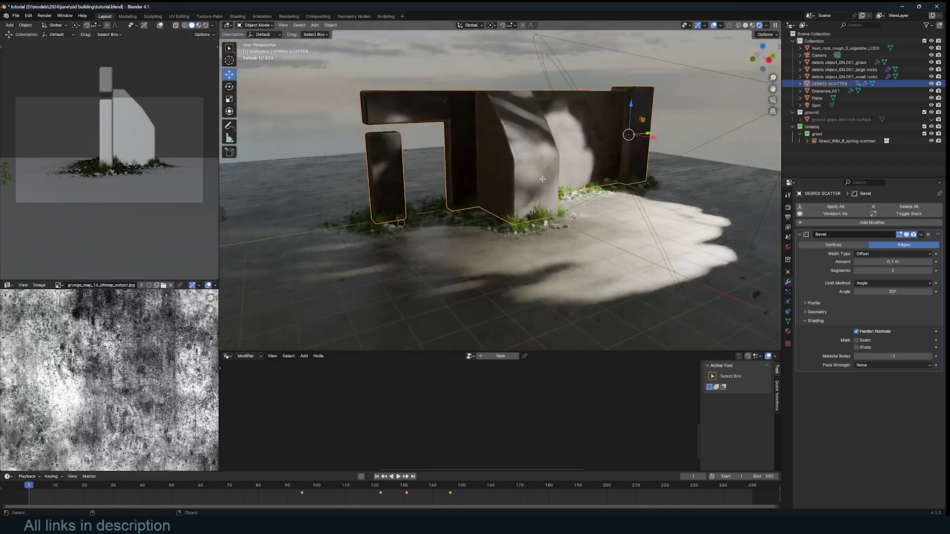
key(Tab)
drag(569, 204, 600, 220)
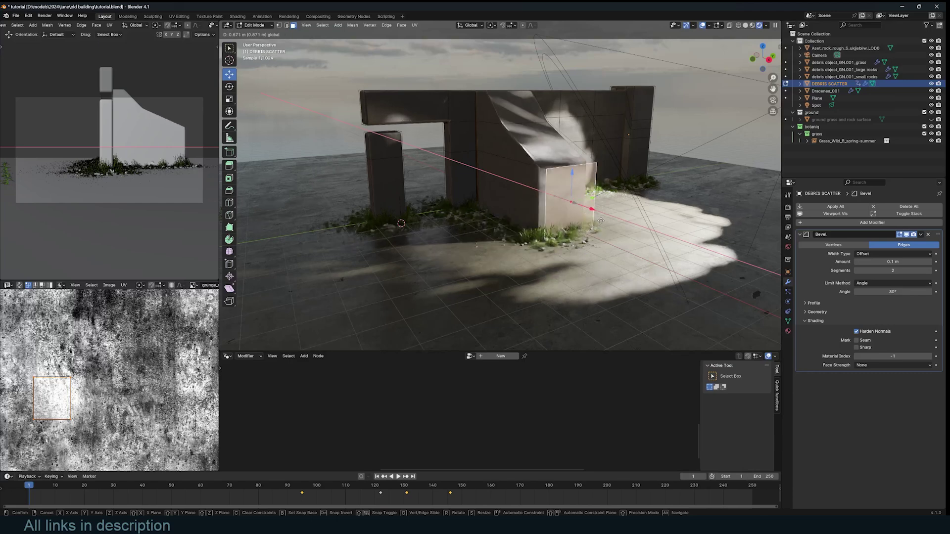
key(Tab)
Hide the ground plane to examine the debris and grass scattered around the base of the wall
middle_drag(558, 239, 493, 218)
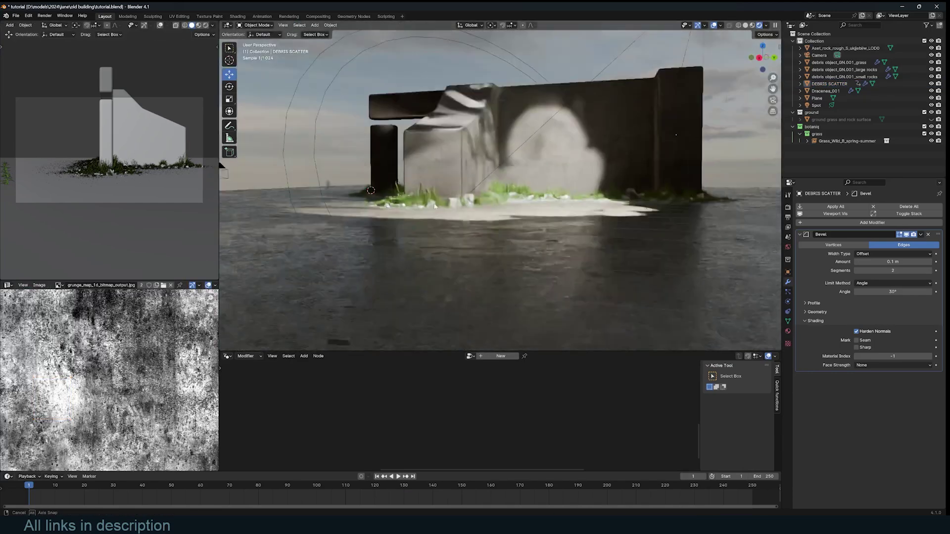
click(508, 222)
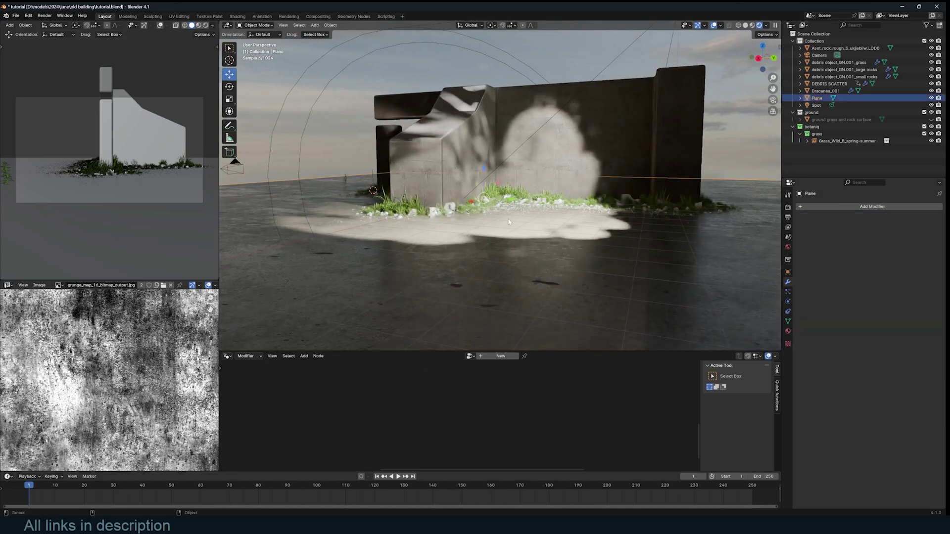
key(h)
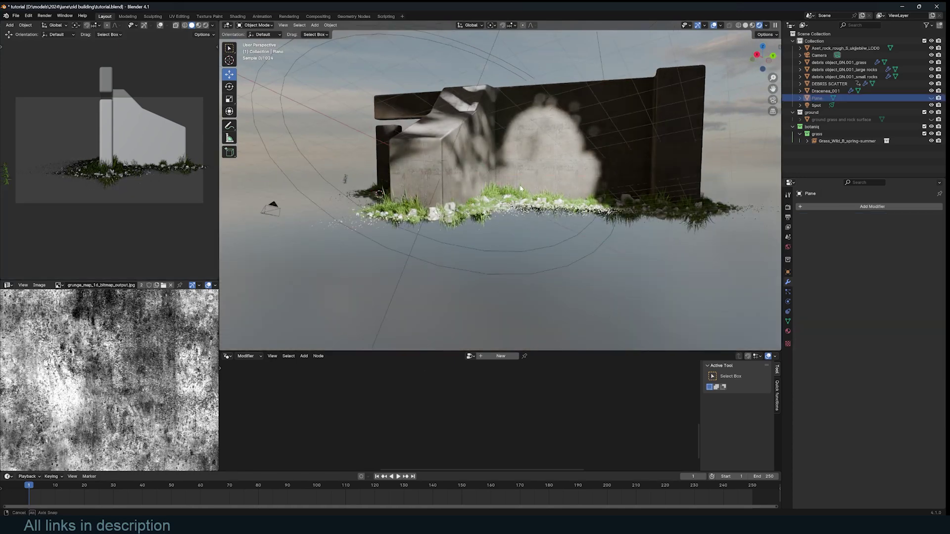
middle_drag(531, 227, 466, 173)
middle_drag(600, 166, 556, 252)
Unhide all hidden objects and view the wall together with the grass and rock ground surface
key(alt+h)
click(535, 212)
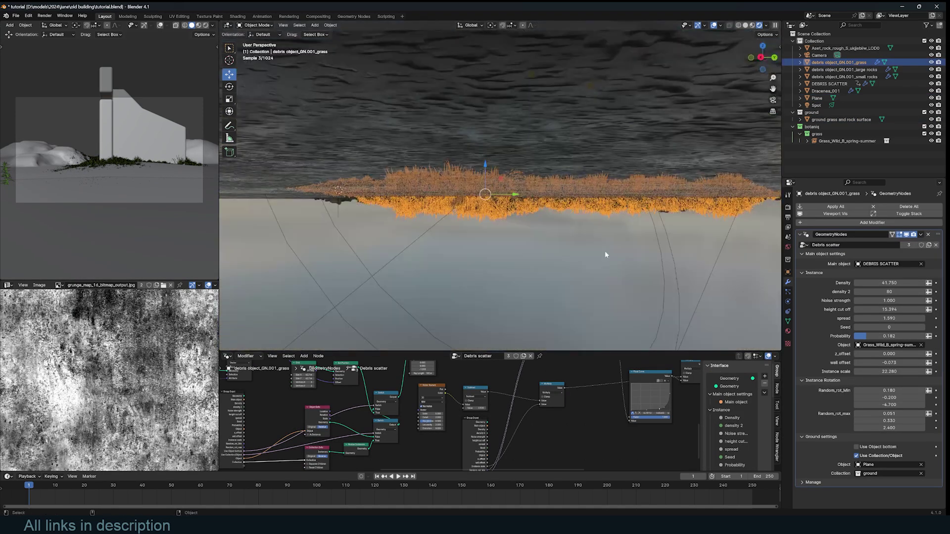
click(606, 257)
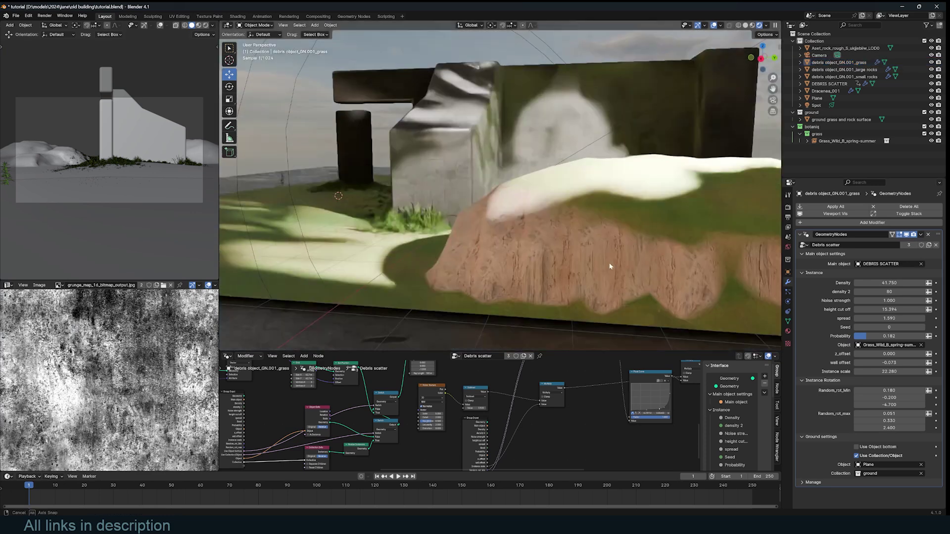
middle_drag(610, 266, 428, 233)
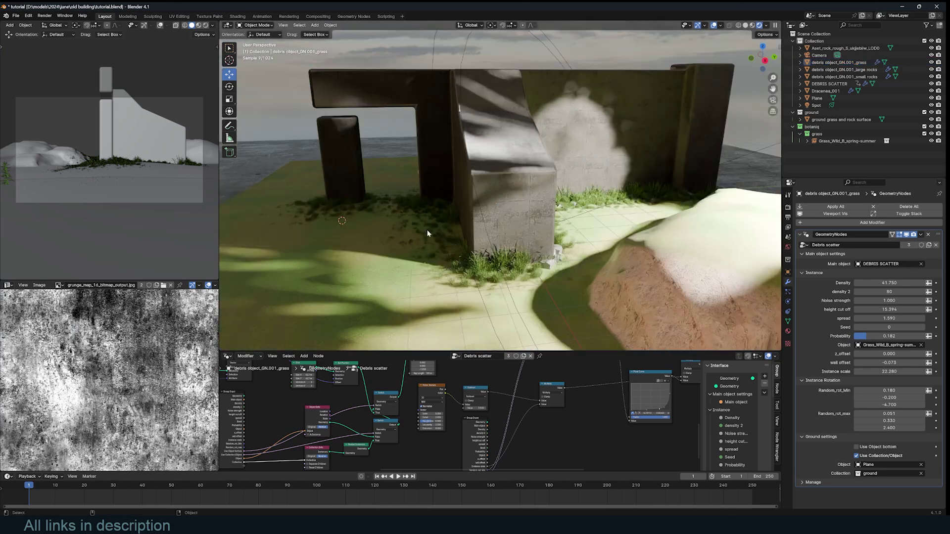
Try moving a face of the ground grass and rock surface beside the wall, and hide that surface
click(455, 251)
key(Tab)
key(g)
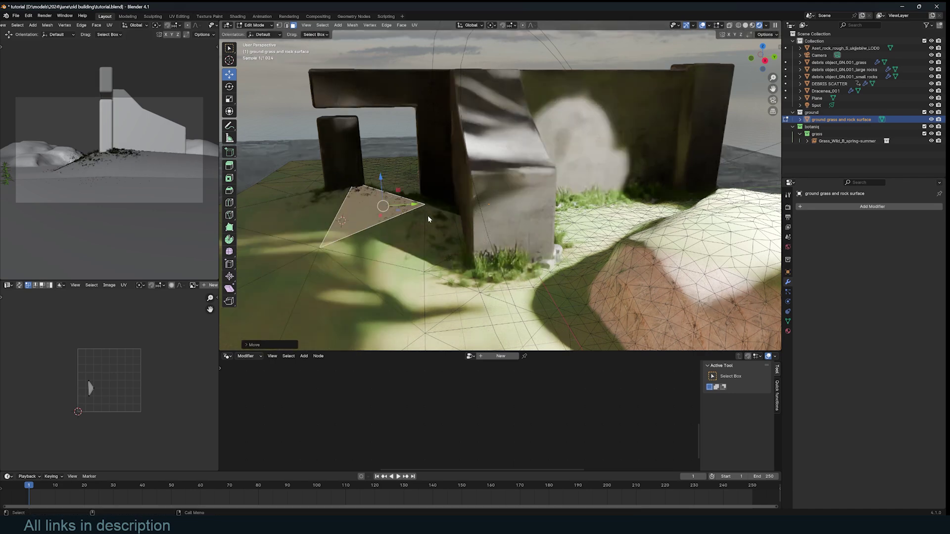
key(Escape)
key(Tab)
middle_drag(427, 212, 467, 241)
key(h)
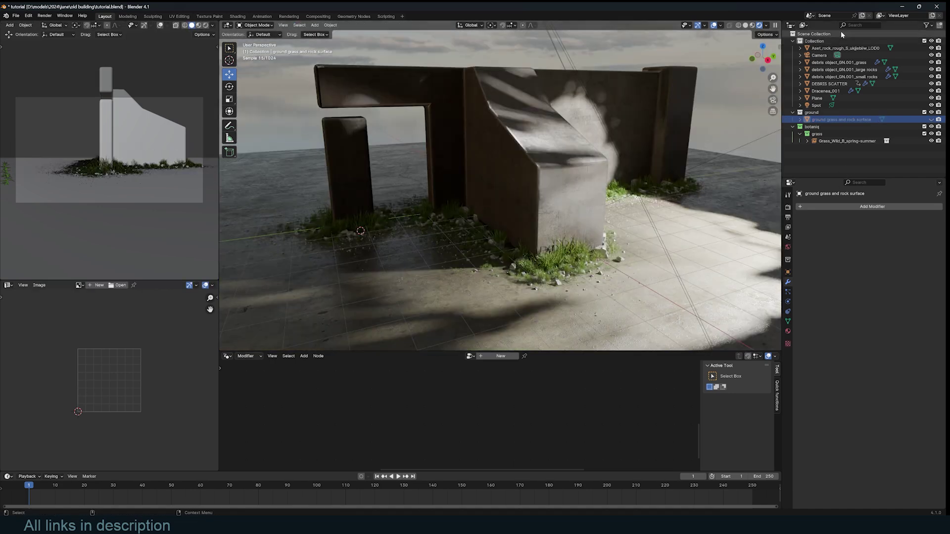
Hide the grass and large rocks debris scatter objects, leaving the small rocks scatter visible
click(839, 62)
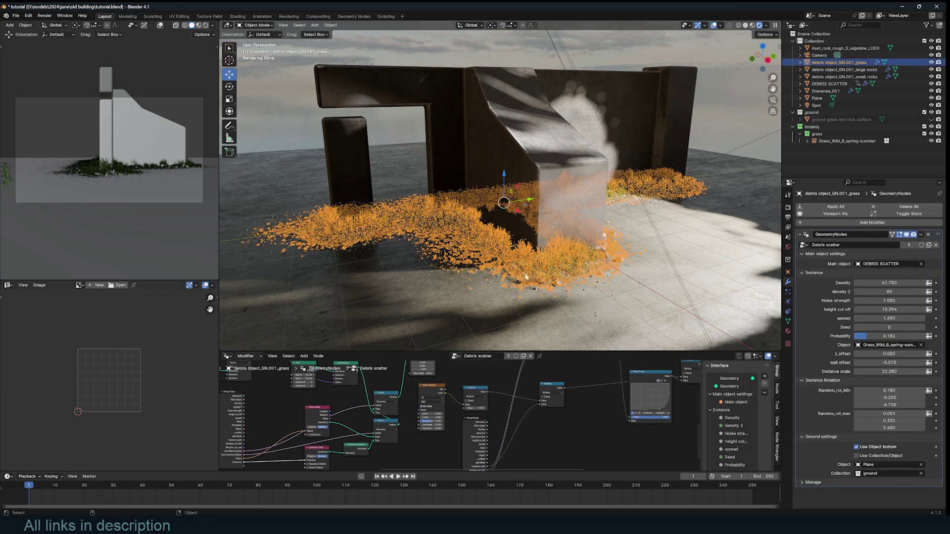
key(alt+a)
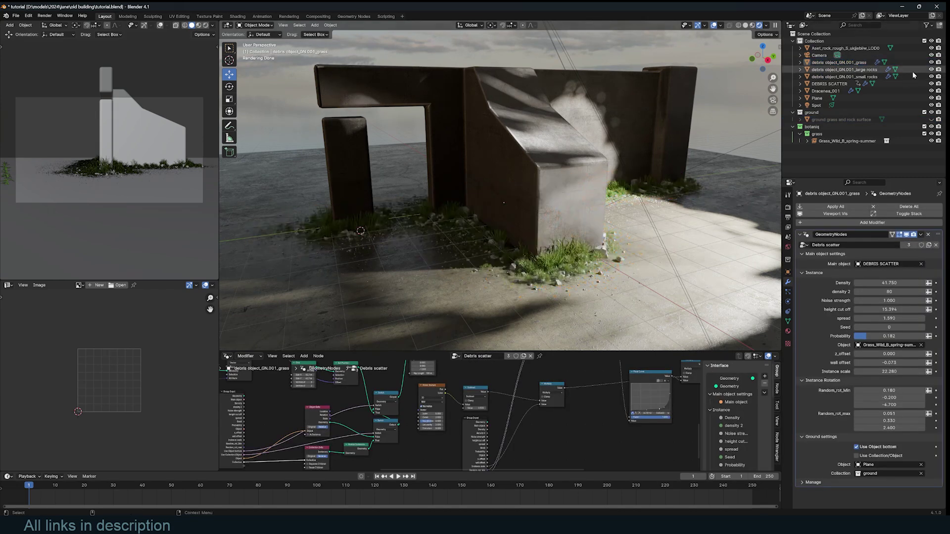
click(931, 63)
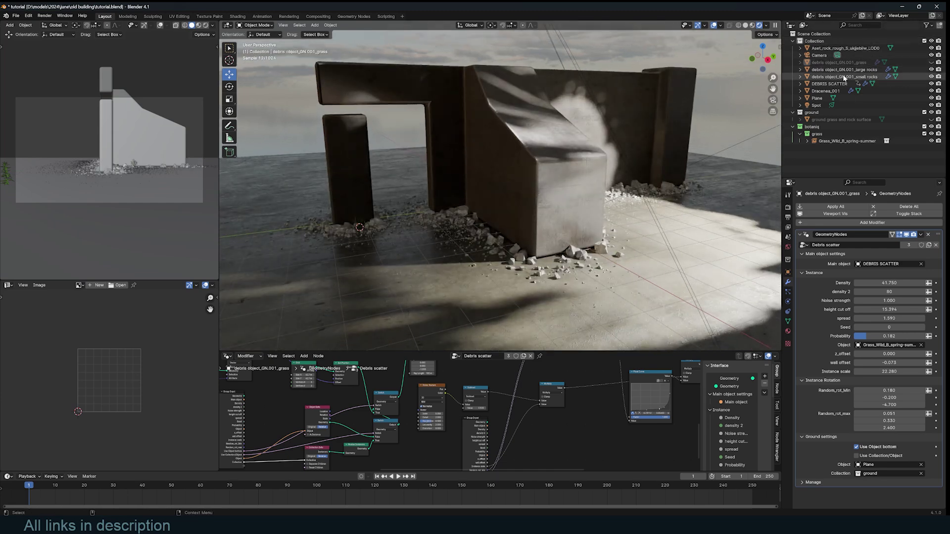
click(861, 69)
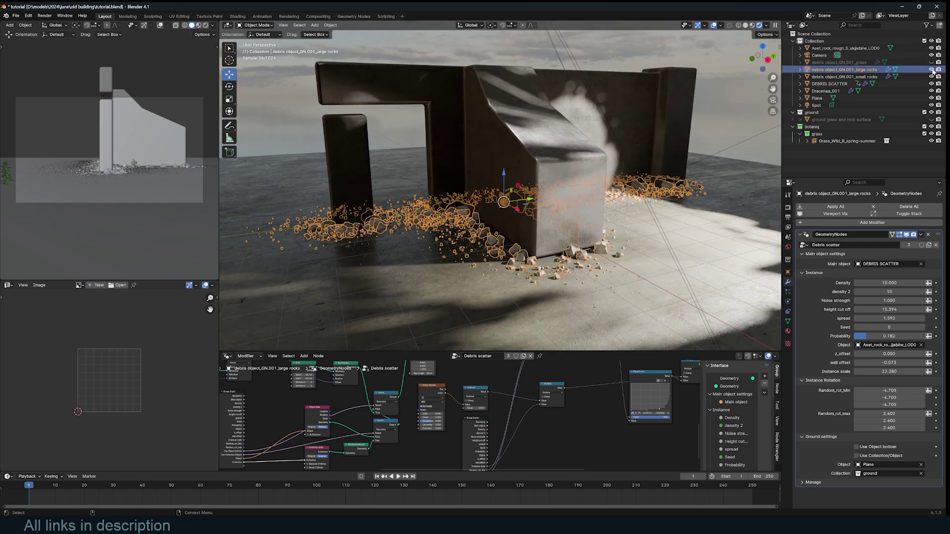
click(931, 69)
Set the small rocks debris scatter's Density to 32.750 and its spread to 7.330
click(875, 78)
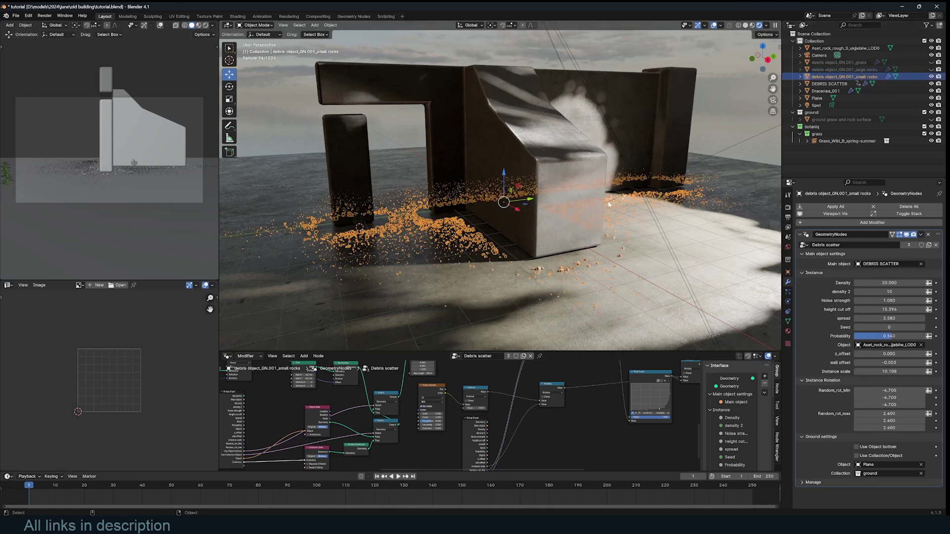
key(alt+a)
middle_drag(487, 245, 518, 233)
scroll(519, 239, up, 2)
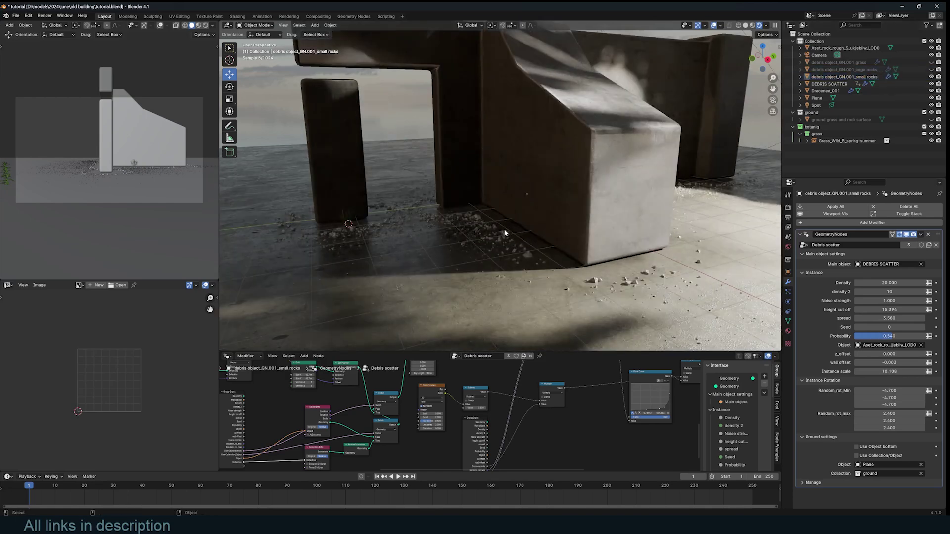
scroll(729, 290, down, 2)
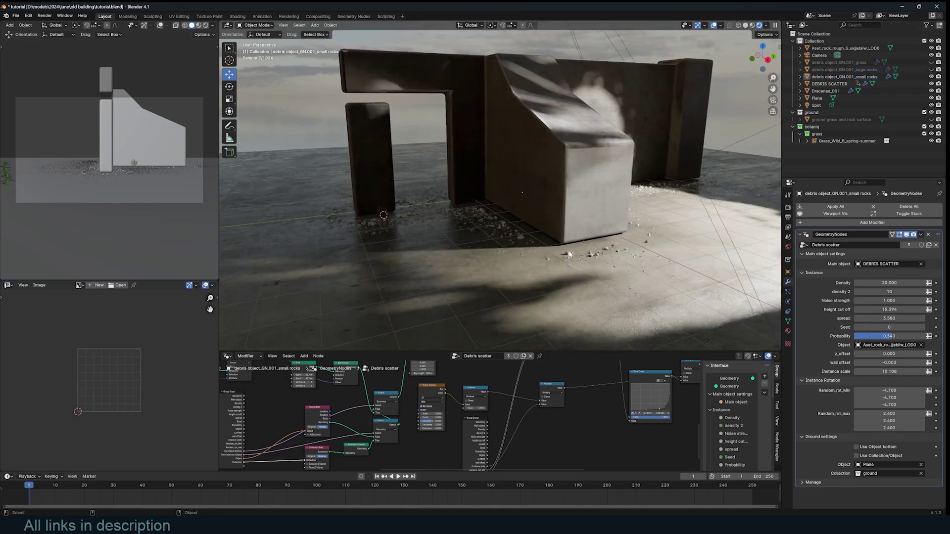
scroll(569, 254, up, 2)
drag(888, 282, 920, 283)
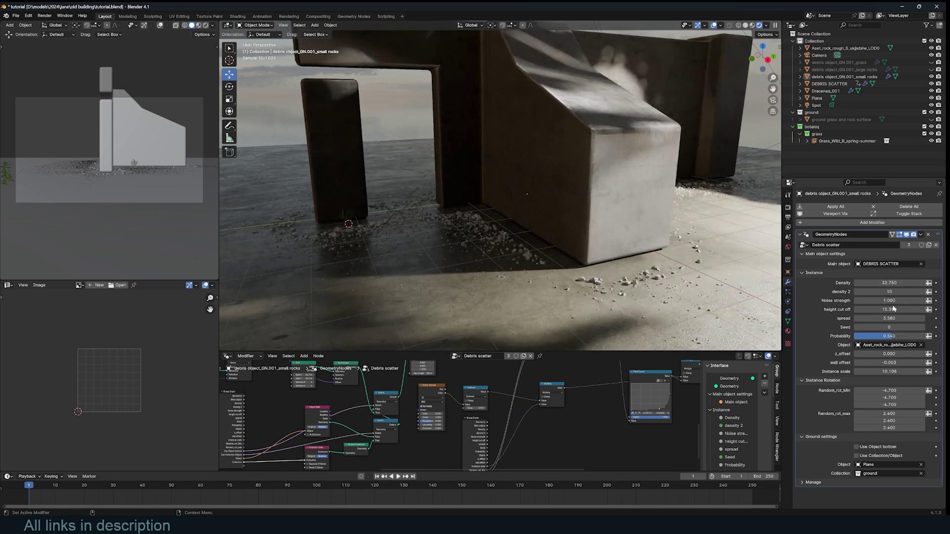
mouse_move(867, 316)
mouse_down()
mouse_move(890, 317)
mouse_move(878, 319)
mouse_up()
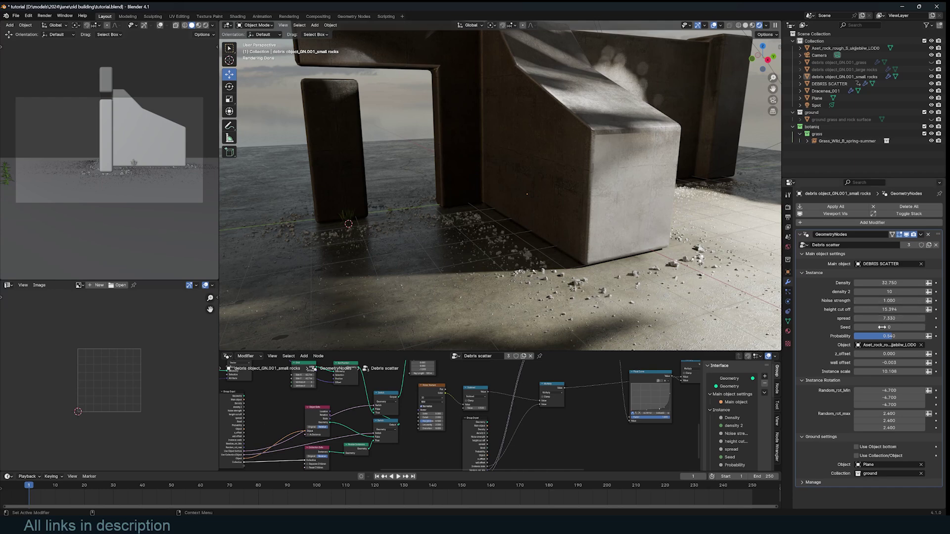
Set the small rocks scatter's wall offset to -0.063 and unhide the large rocks scatter
click(889, 363)
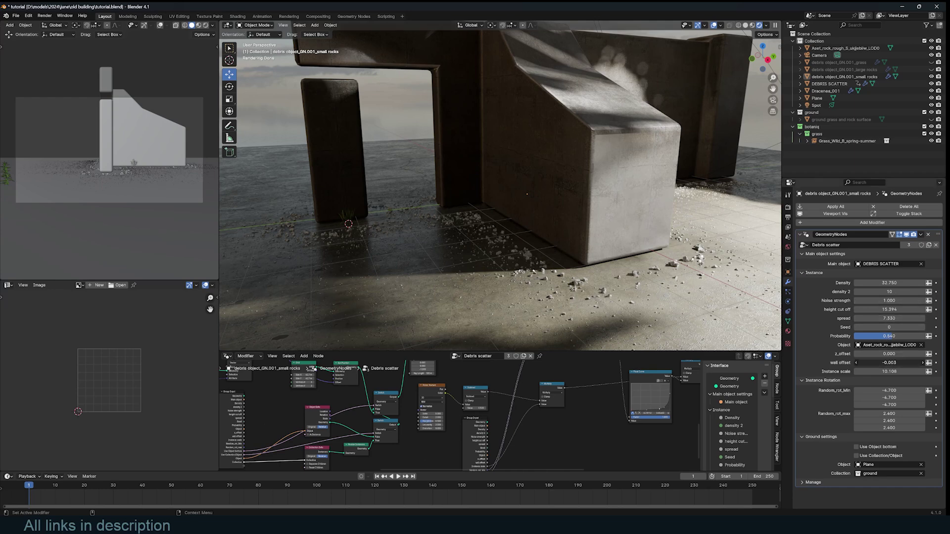
text(0)
key(Return)
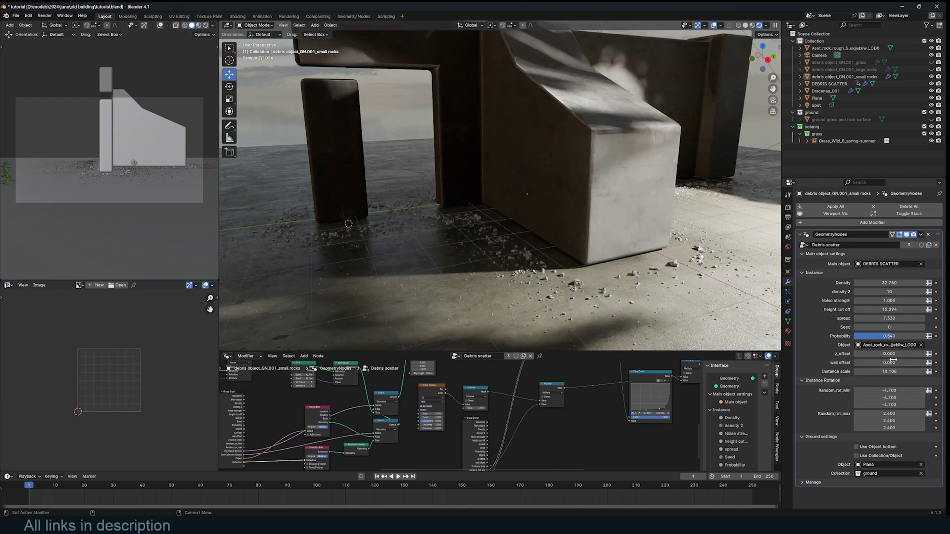
drag(895, 363, 881, 363)
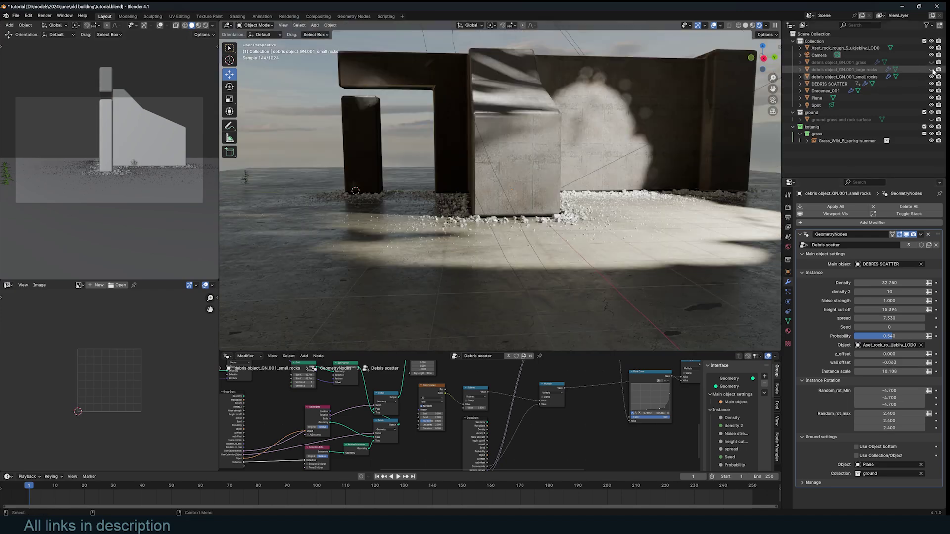
click(932, 69)
middle_drag(577, 172, 588, 185)
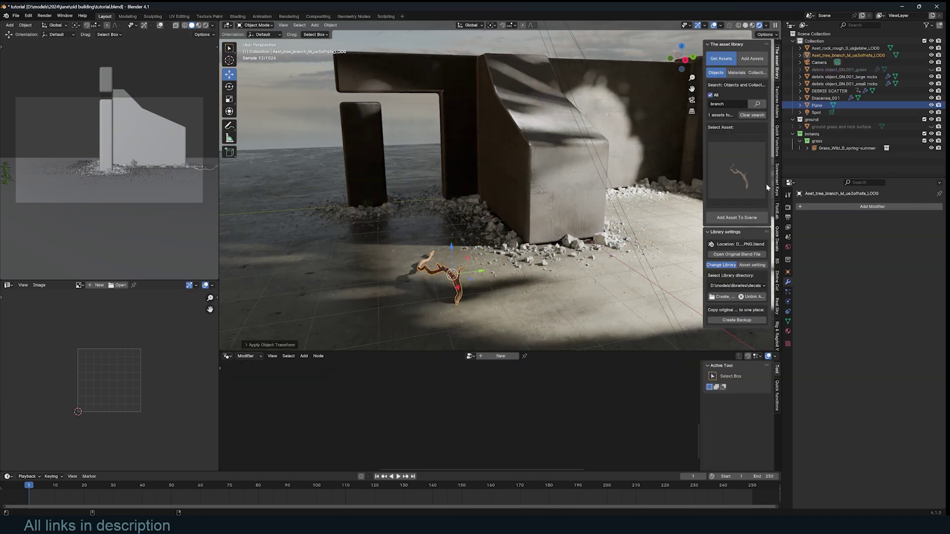
Duplicate the large rocks debris scatter in place and set the copy's Seed to 2
click(856, 56)
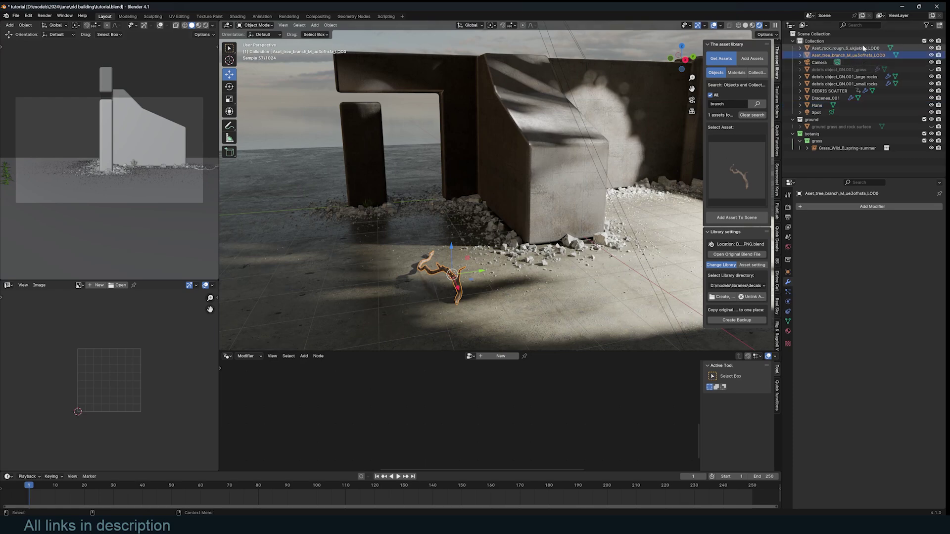
click(864, 48)
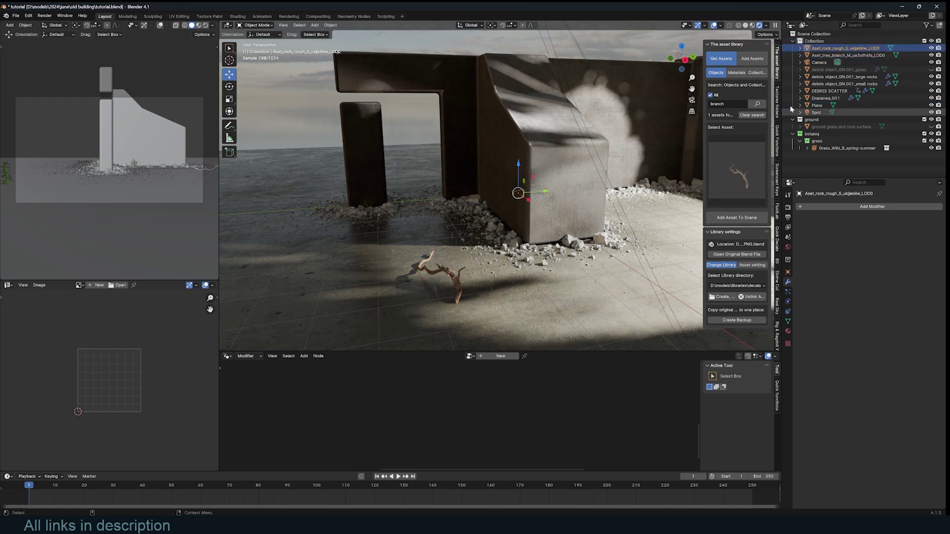
click(851, 77)
key(shift+d)
key(Escape)
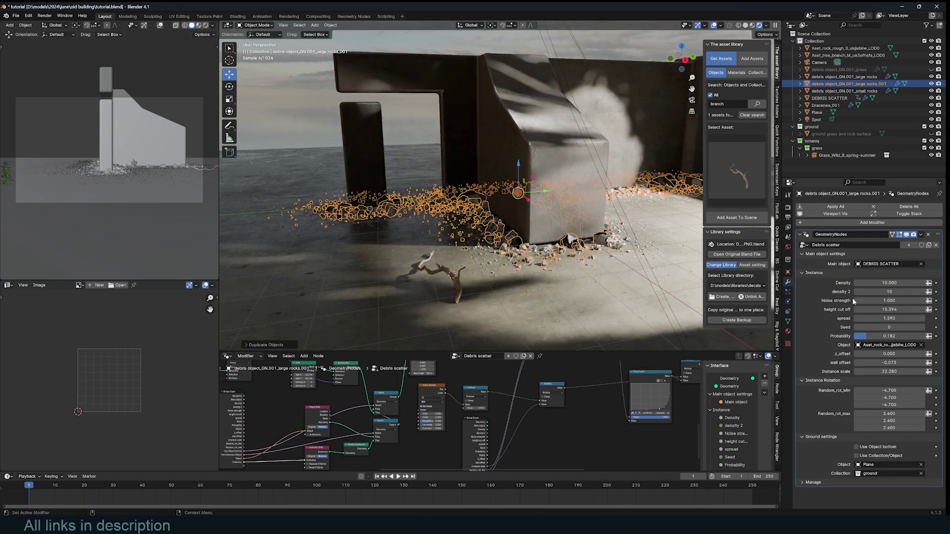
click(922, 327)
click(922, 328)
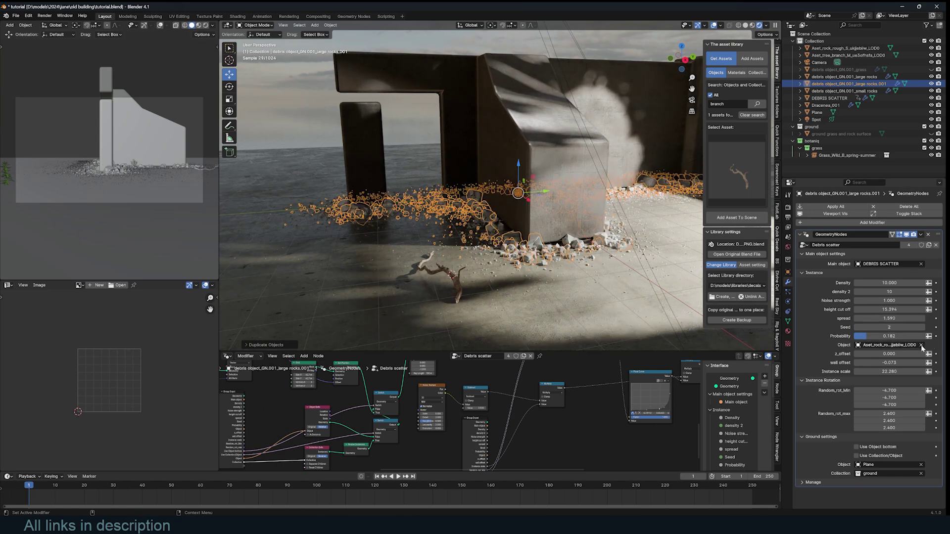
Set the duplicated scatter's instance Object to the tree branch asset and reset its random rotation minimum and maximum to 0
click(921, 345)
click(922, 345)
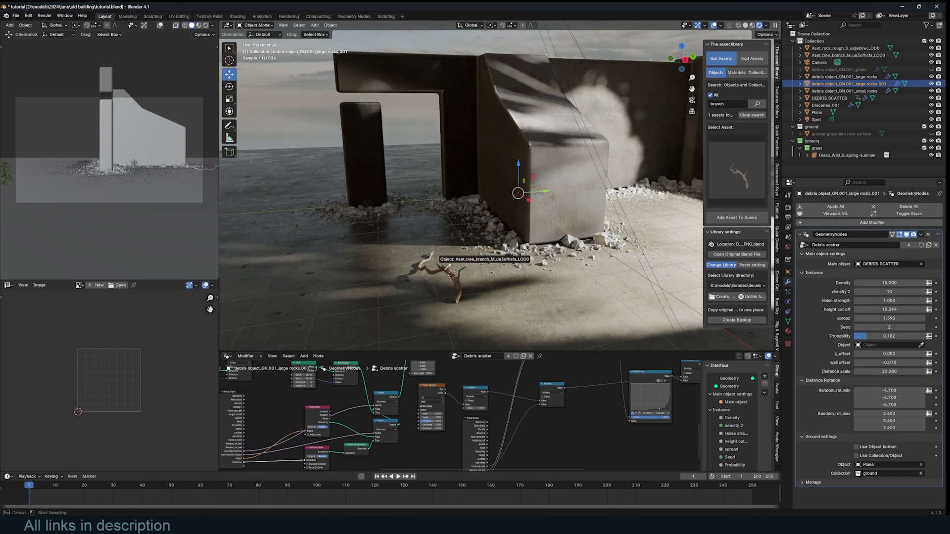
click(449, 270)
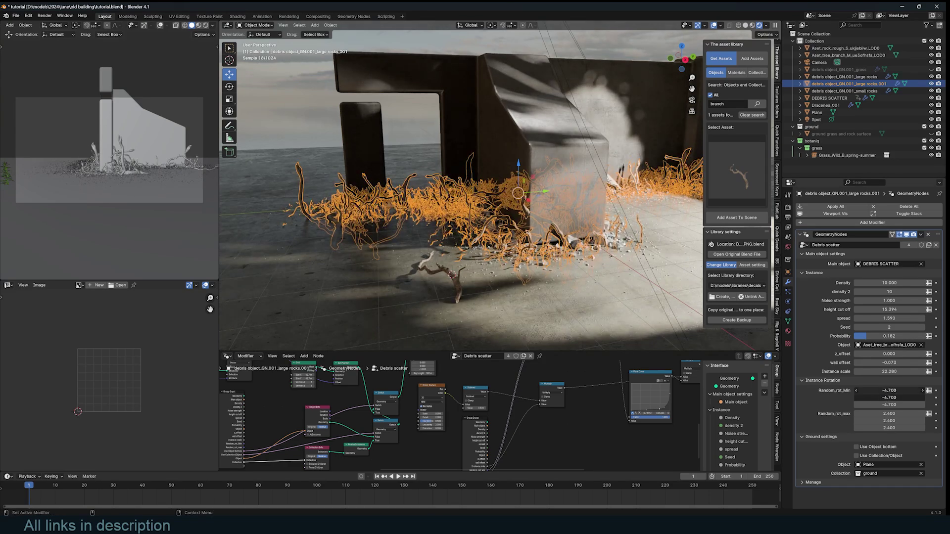
key(BackSpace)
key(BackSpace)
key(ctrl+a)
key(alt+a)
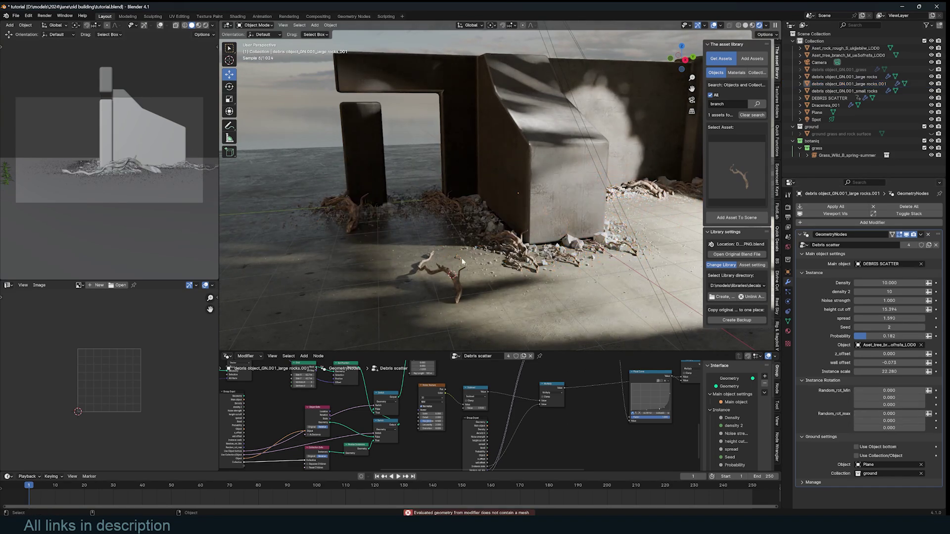
Set the branch scatter's random rotation on Z to a minimum of -0.900 and a maximum of 2.680
drag(889, 427, 949, 427)
mouse_move(896, 405)
mouse_down()
mouse_move(852, 404)
mouse_move(913, 397)
mouse_up()
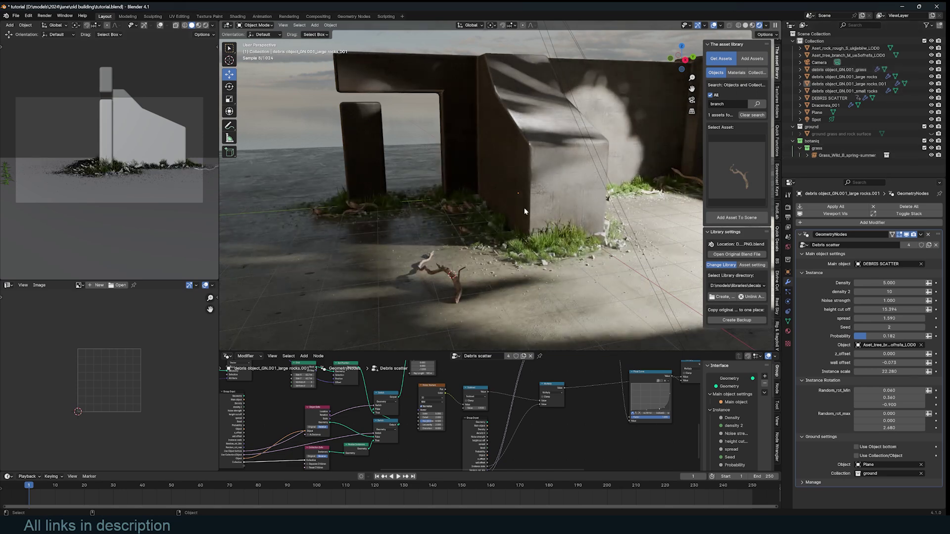
middle_drag(547, 206, 489, 204)
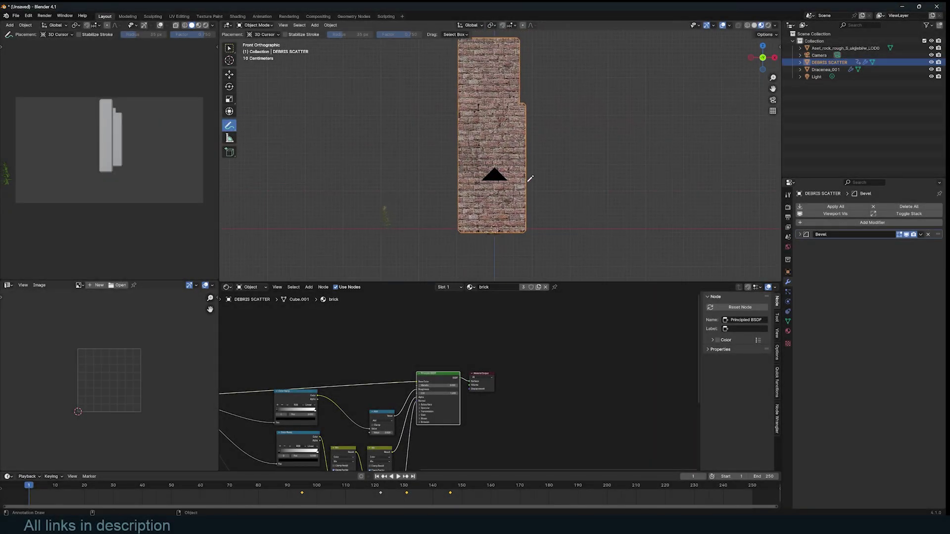
Switch the viewport to solid shading and sketch annotation arrows pointing outward from both sides of the wall
key(z)
click(619, 180)
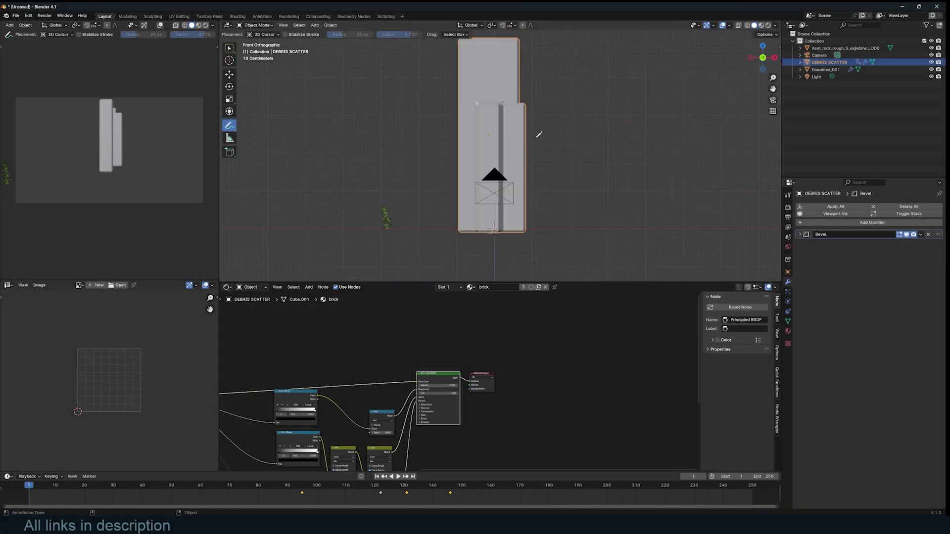
mouse_move(527, 138)
mouse_down()
mouse_move(596, 125)
mouse_move(562, 131)
mouse_up()
mouse_move(609, 127)
middle_down()
mouse_move(549, 130)
mouse_move(541, 144)
mouse_move(504, 146)
middle_up()
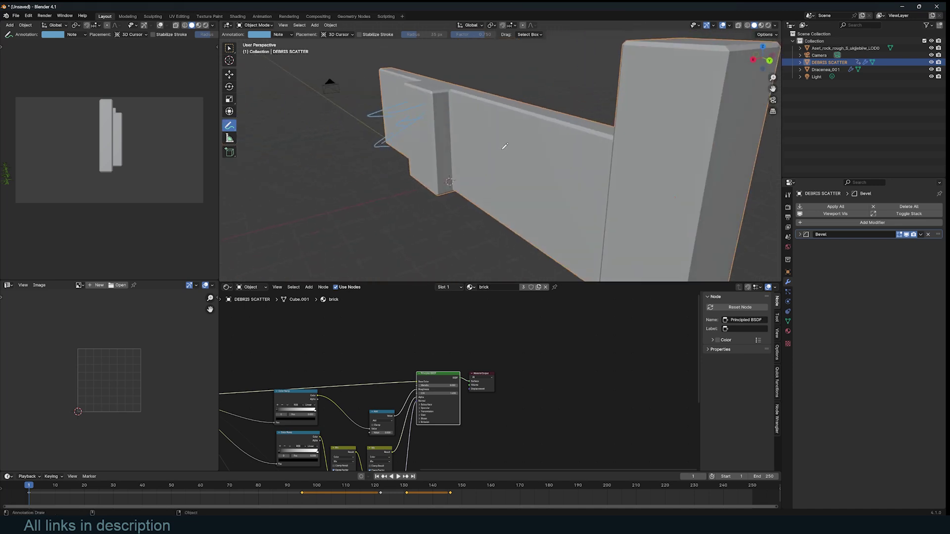
key(KP_1)
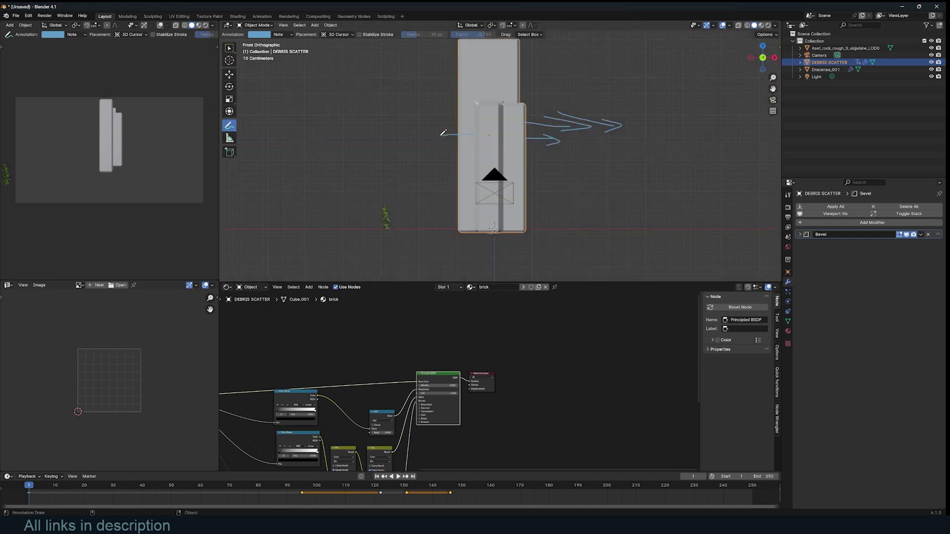
drag(454, 124, 422, 124)
drag(526, 130, 636, 130)
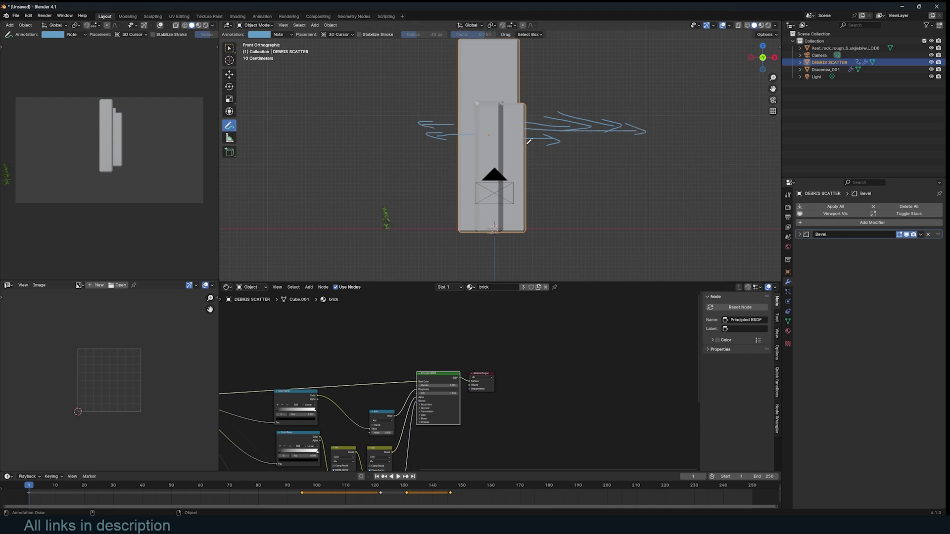
drag(527, 149, 702, 148)
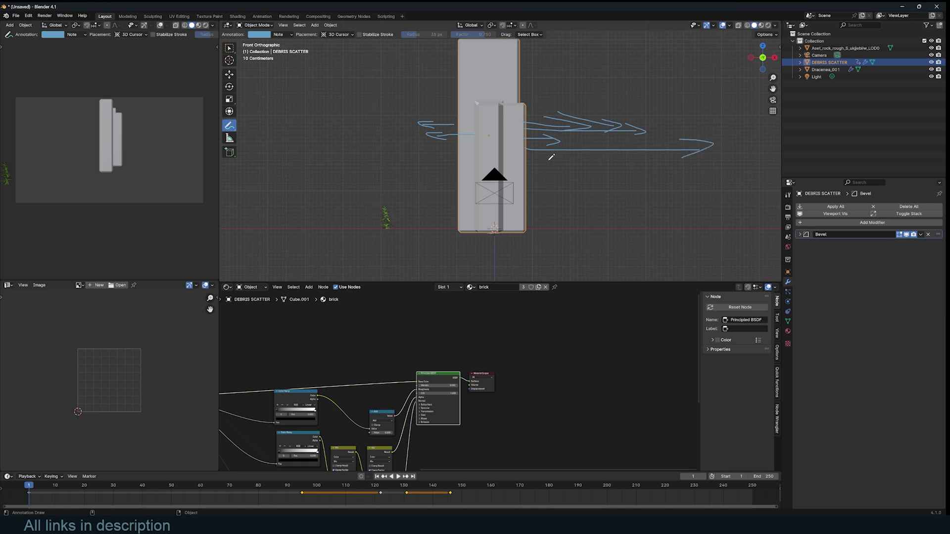
Annotate further outward arrows with vertical arrows dropping from them to a line along the ground
mouse_move(528, 172)
mouse_down()
mouse_move(632, 171)
mouse_move(620, 183)
mouse_up()
drag(546, 178, 546, 221)
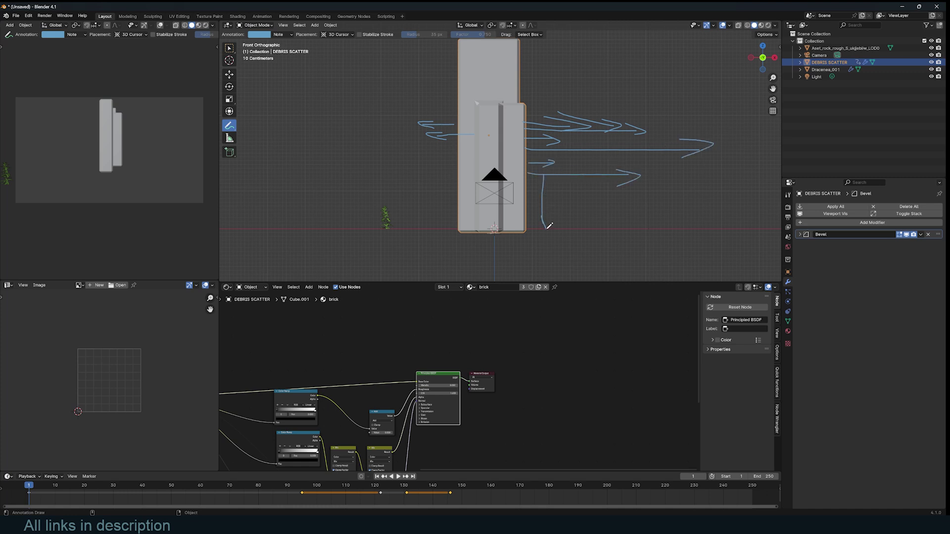
drag(580, 175, 580, 231)
mouse_move(609, 180)
mouse_down()
mouse_move(619, 218)
mouse_move(516, 235)
mouse_move(365, 227)
mouse_up()
Delete the Note annotation layer with all arrows drawn around the wall
scroll(591, 230, down, 2)
middle_drag(582, 213, 544, 228)
click(291, 34)
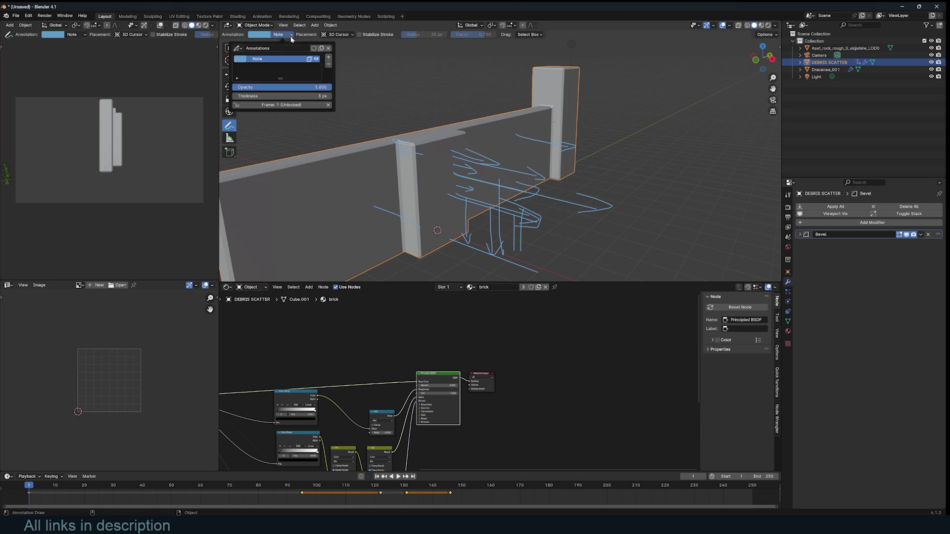
click(328, 67)
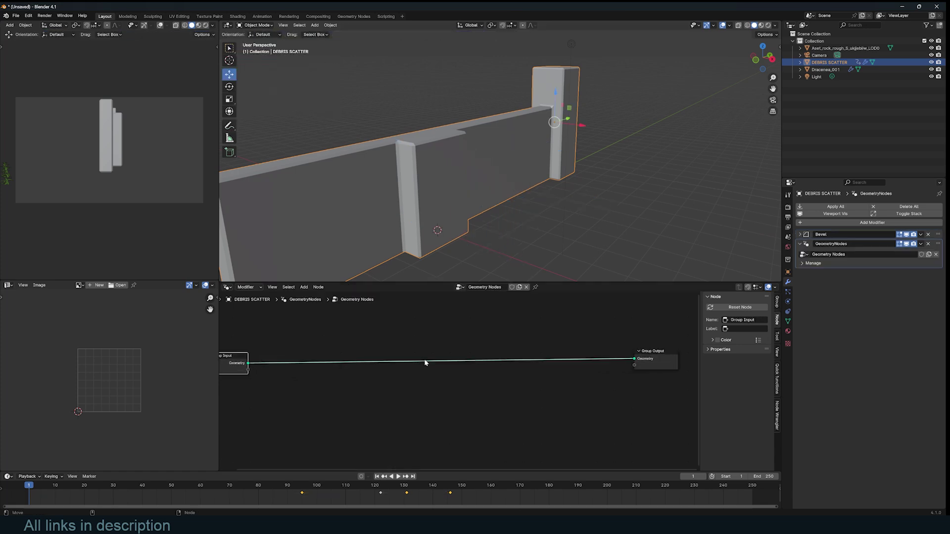
Insert a Distribute Points on Faces node between Group Input and Group Output and place it closer to Group Input
key(shift+a)
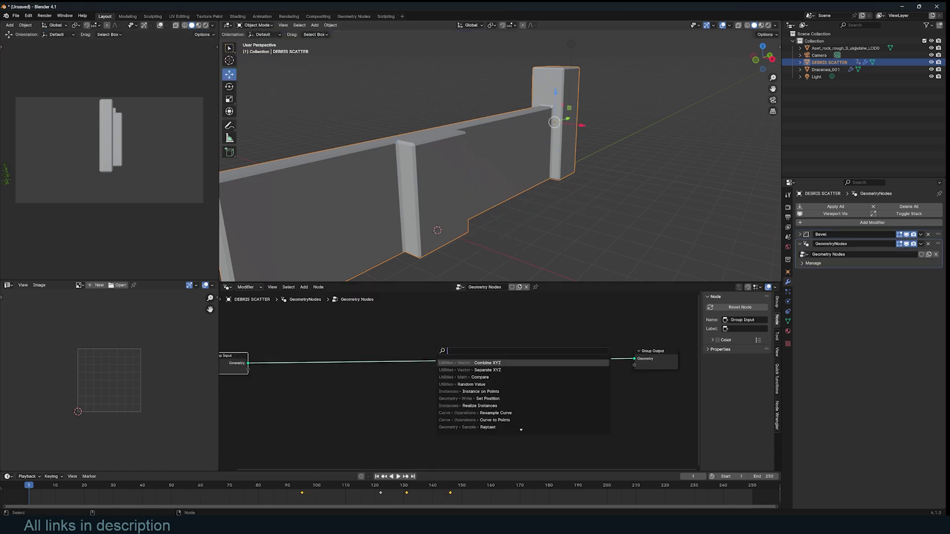
text(de)
click(496, 349)
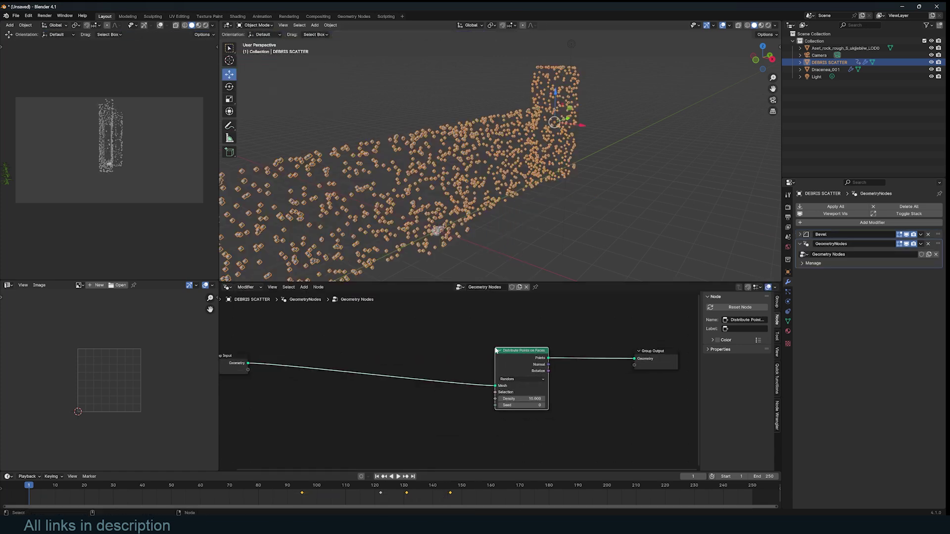
middle_drag(392, 174, 468, 178)
key(g)
click(308, 330)
Insert an Instance on Points node between Distribute Points on Faces and Group Output
key(shift+a)
text(on p)
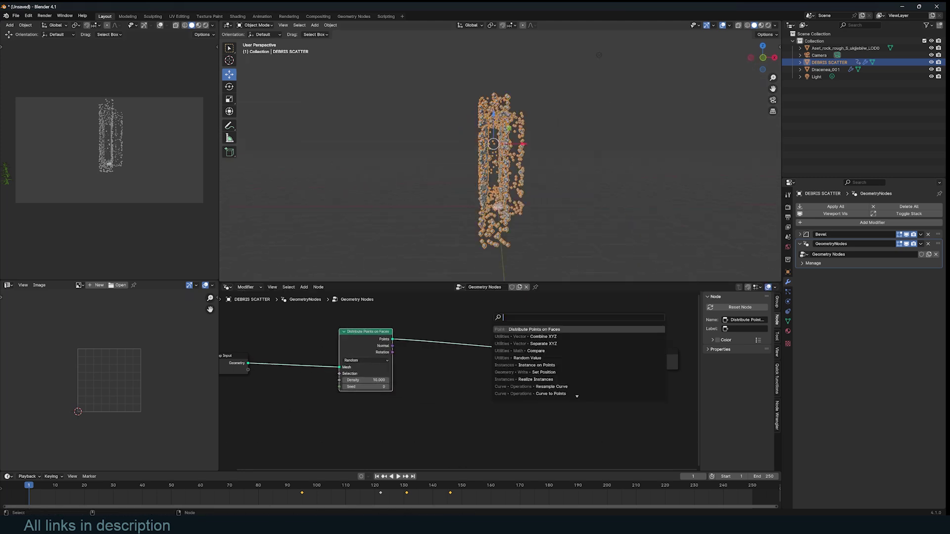
key(Return)
click(559, 324)
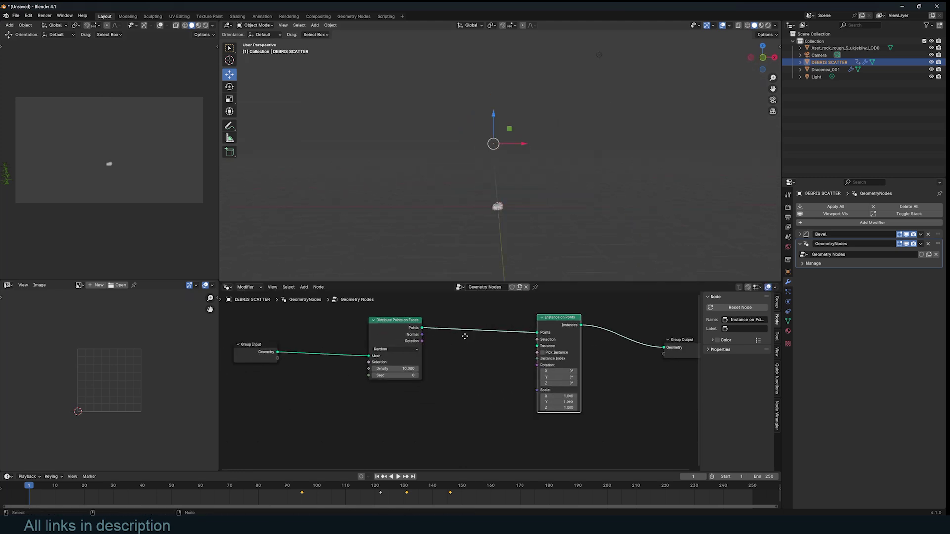
Add a Curve Line node and connect its Curve output to the Instance input of Instance on Points
key(shift+a)
text(line)
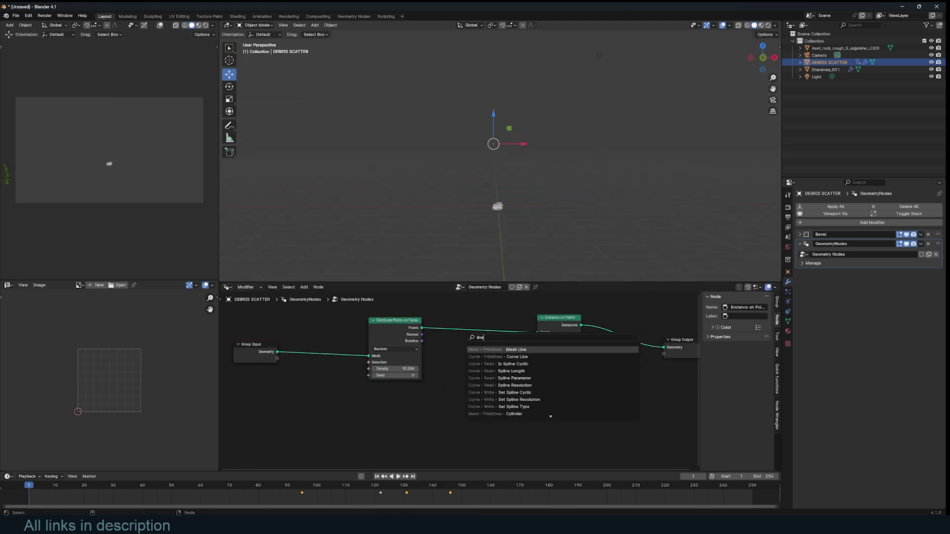
key(Down)
key(Return)
click(464, 376)
drag(486, 383, 538, 345)
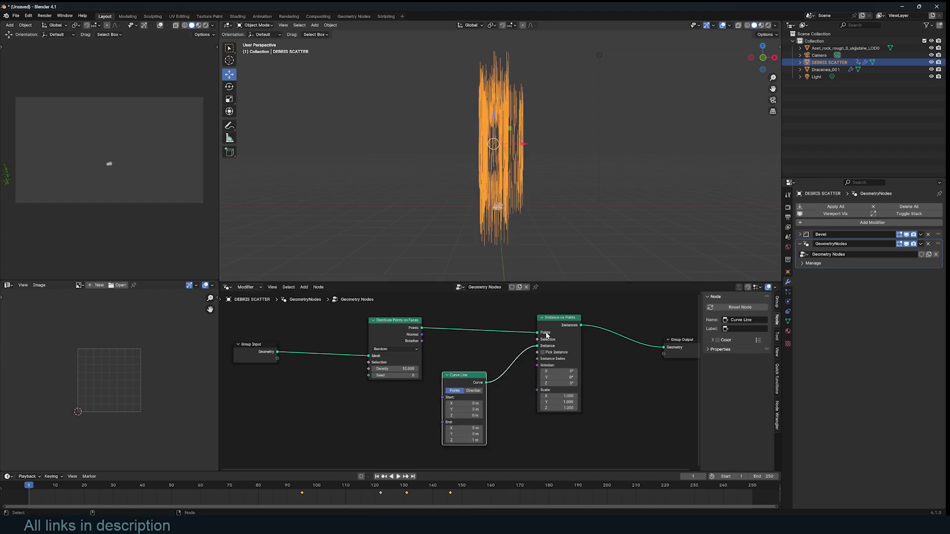
Connect the distributed points' Rotation to the Rotation of Instance on Points and place Curve Line below the Distribute Points on Faces node
drag(422, 341, 538, 365)
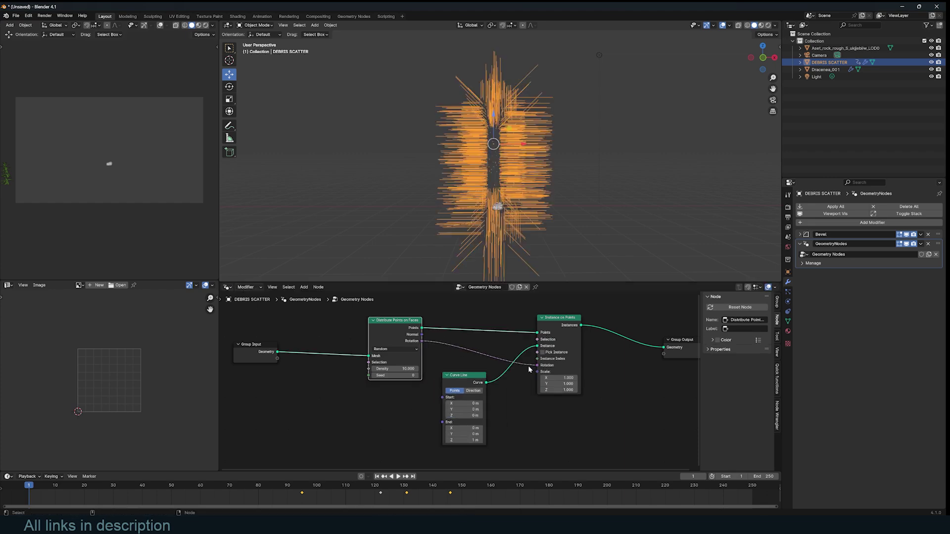
middle_drag(515, 79, 546, 151)
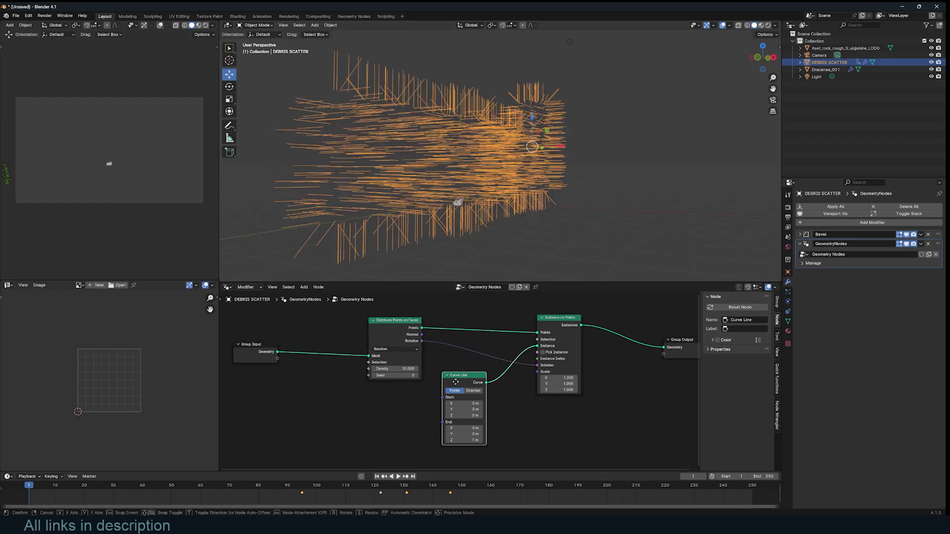
drag(467, 376, 386, 393)
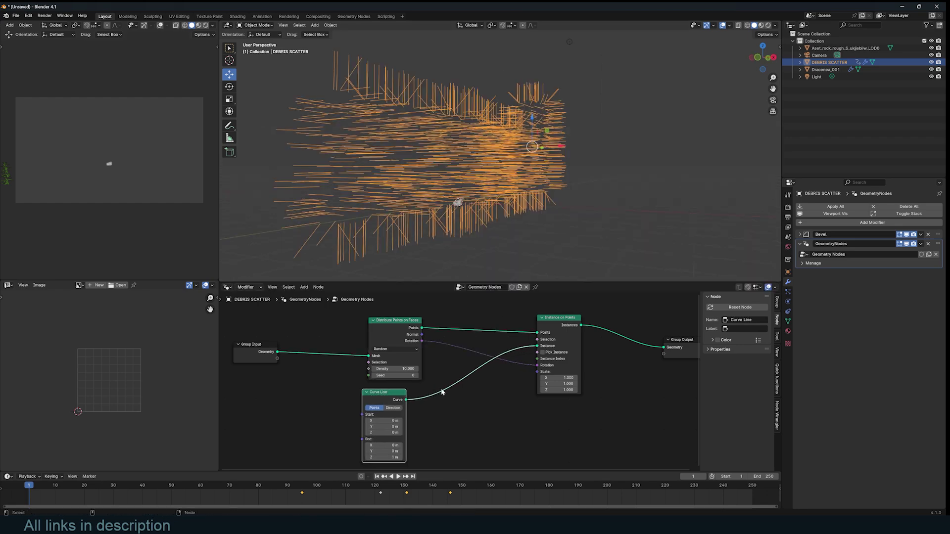
Join the Group Input geometry with the instances through Join Geometry, rerouting the geometry link above the other nodes
middle_drag(441, 391, 495, 360)
scroll(495, 358, down, 4)
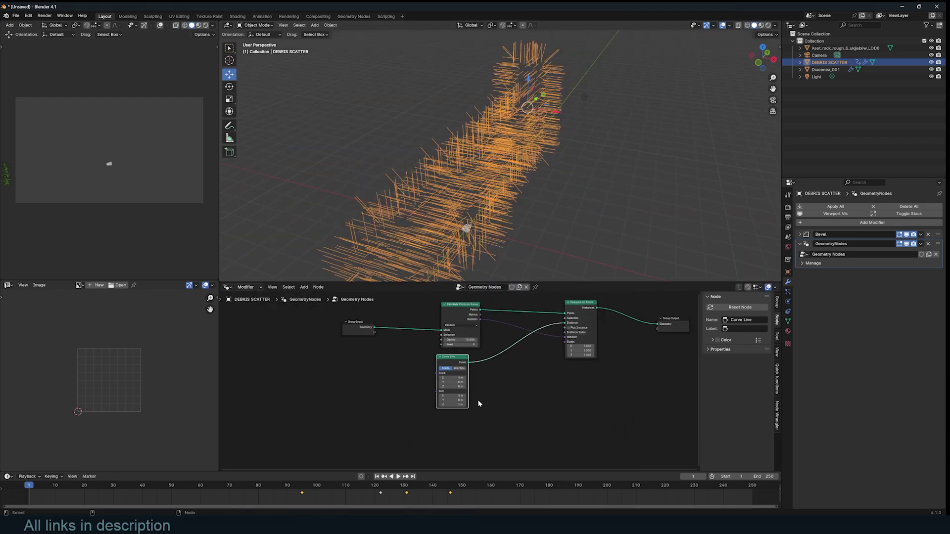
middle_drag(529, 355, 417, 414)
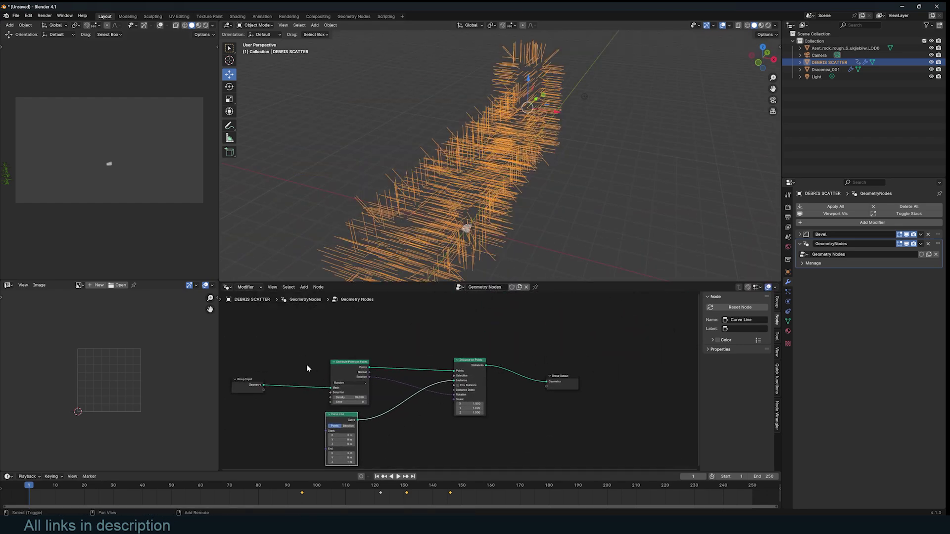
ctrl+shift+right_drag(277, 376, 465, 371)
drag(530, 370, 527, 328)
shift+right_drag(423, 356, 406, 325)
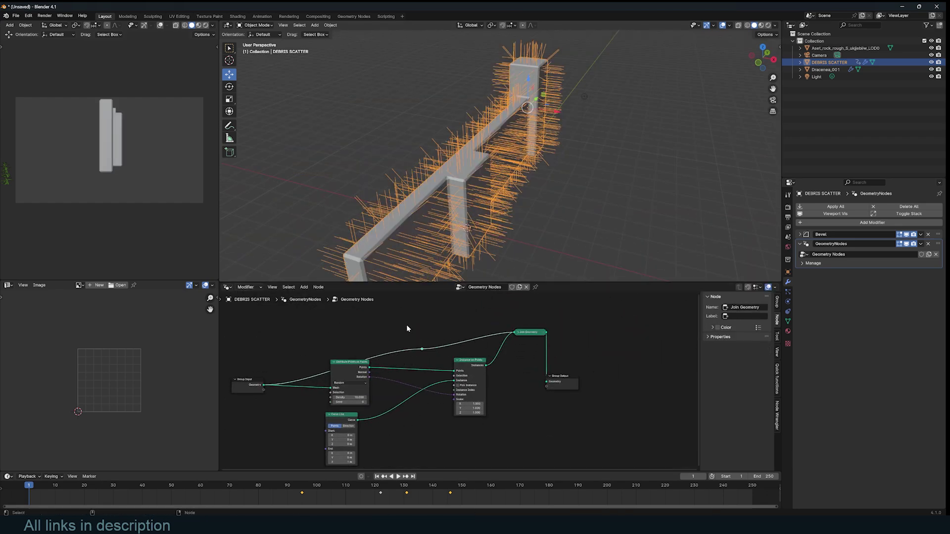
drag(419, 349, 306, 321)
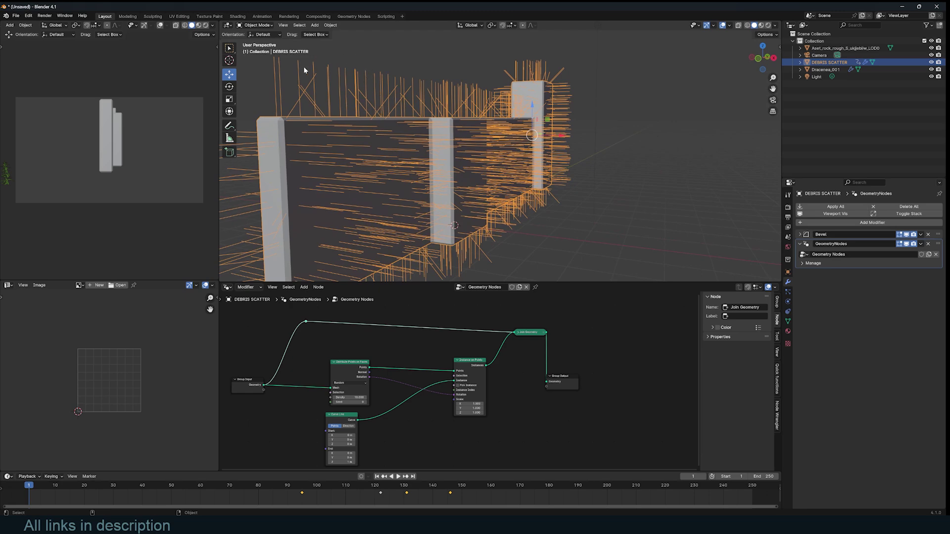
Annotate arrows pointing up from the wall's top and outward from its two sides along the instanced lines
click(231, 124)
drag(362, 111, 373, 72)
drag(364, 78, 375, 75)
middle_drag(459, 142, 481, 148)
drag(577, 144, 685, 143)
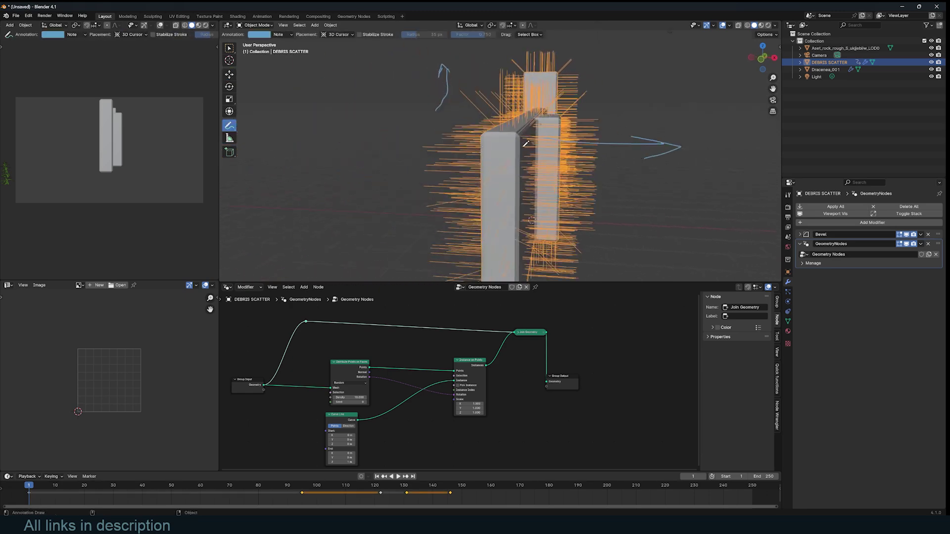
middle_drag(526, 143, 323, 140)
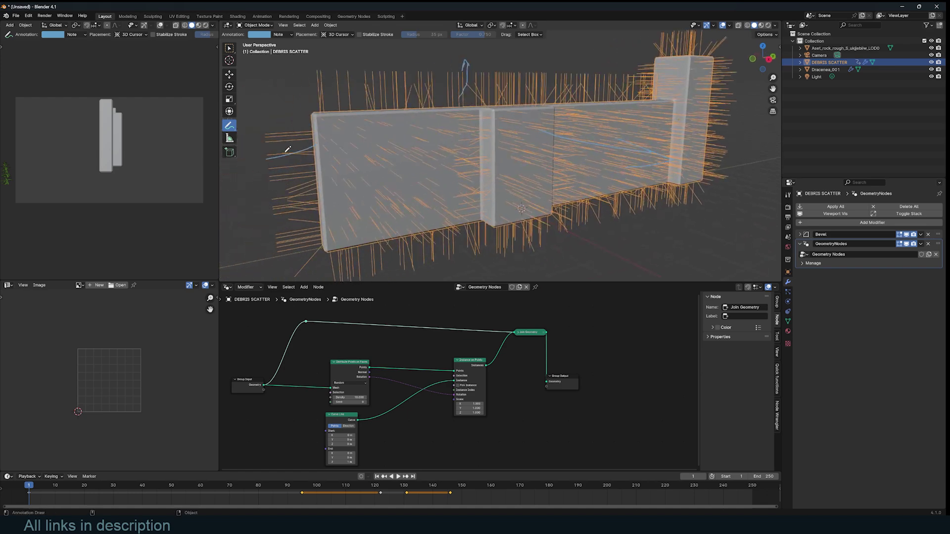
click(229, 74)
Add a Normal node and place it above the Distribute Points on Faces node
scroll(457, 364, down, 2)
middle_drag(584, 313, 529, 343)
scroll(528, 344, up, 5)
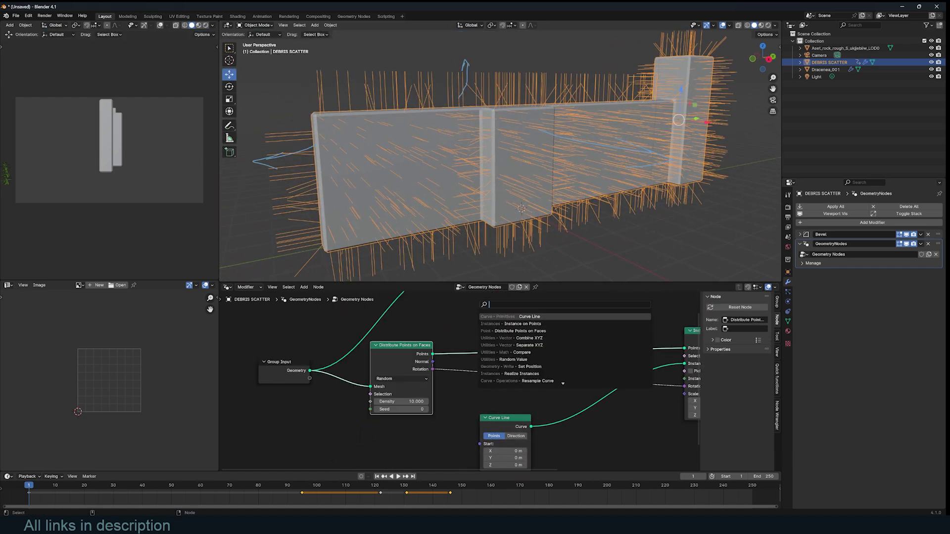
text(norm)
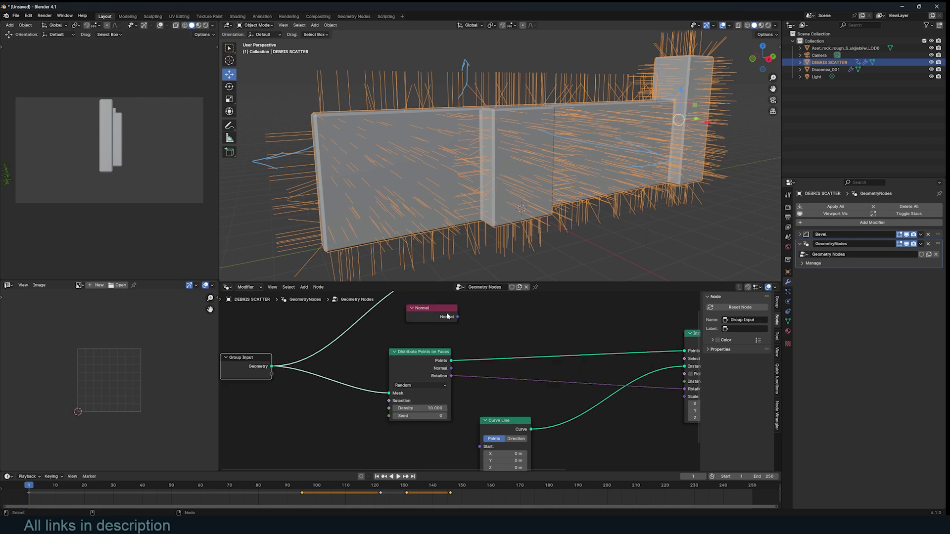
drag(445, 315, 438, 310)
Add a Vector Math node fed by Normal and set it to Dot Product with the vector 0, 0, 1
key(shift+a)
click(508, 310)
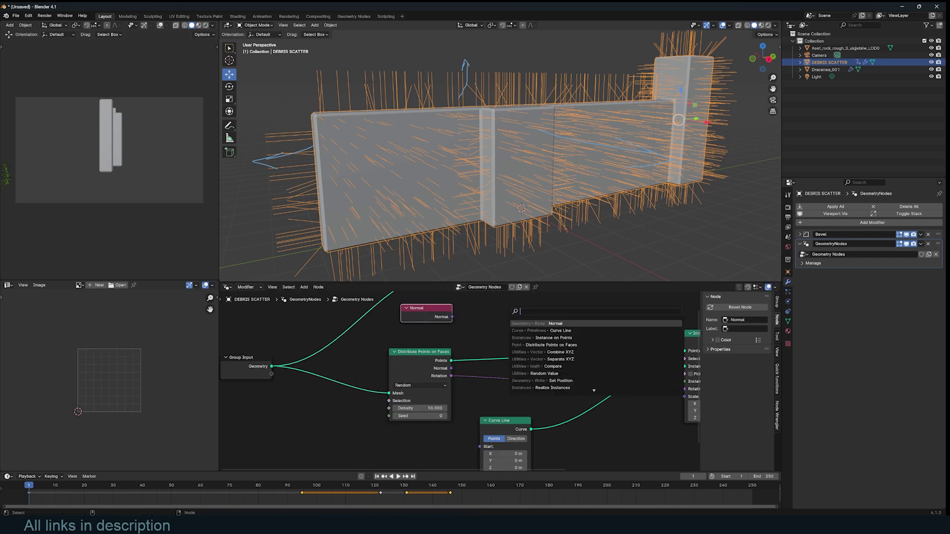
text(ve)
click(494, 348)
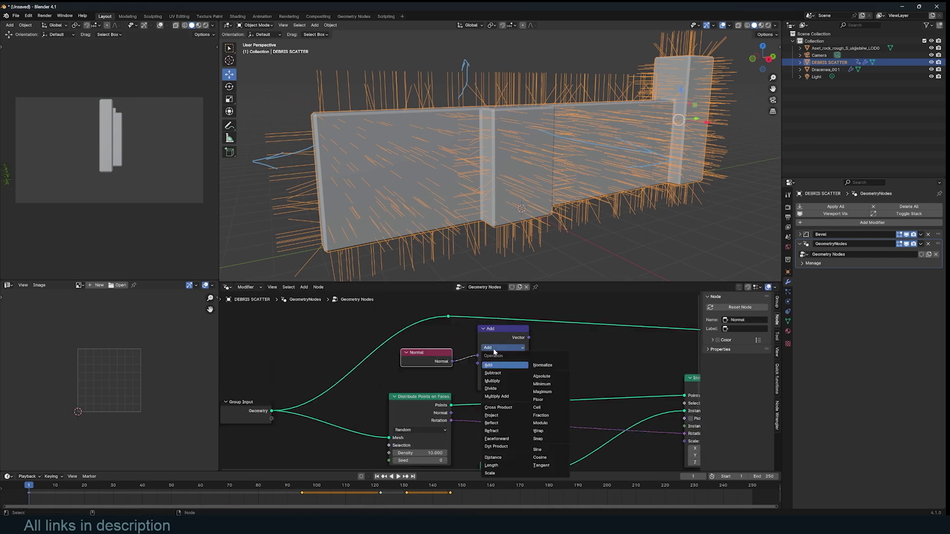
click(501, 447)
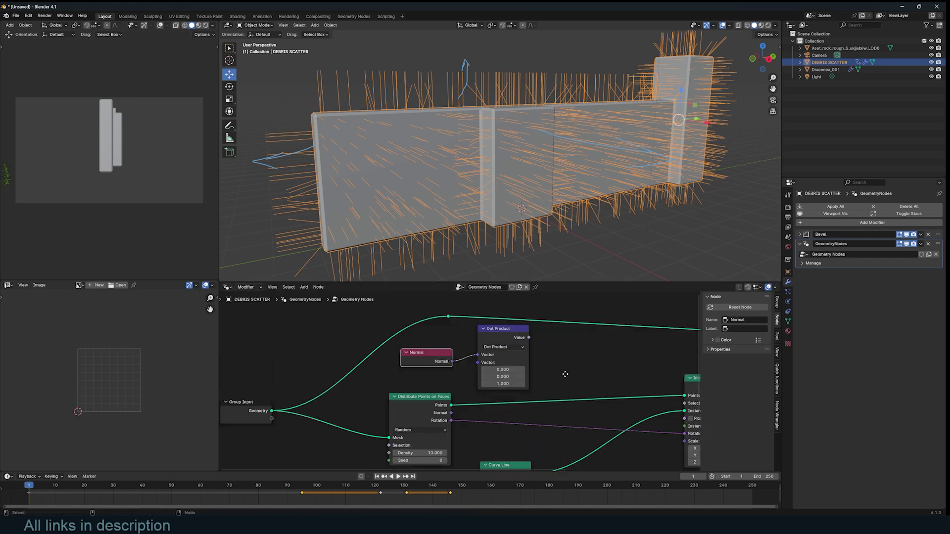
Preview the Dot Product value on the wall with a Viewer node, feeding it the Group Input geometry
middle_drag(565, 375, 540, 366)
ctrl+shift+click(488, 330)
scroll(335, 358, down, 4)
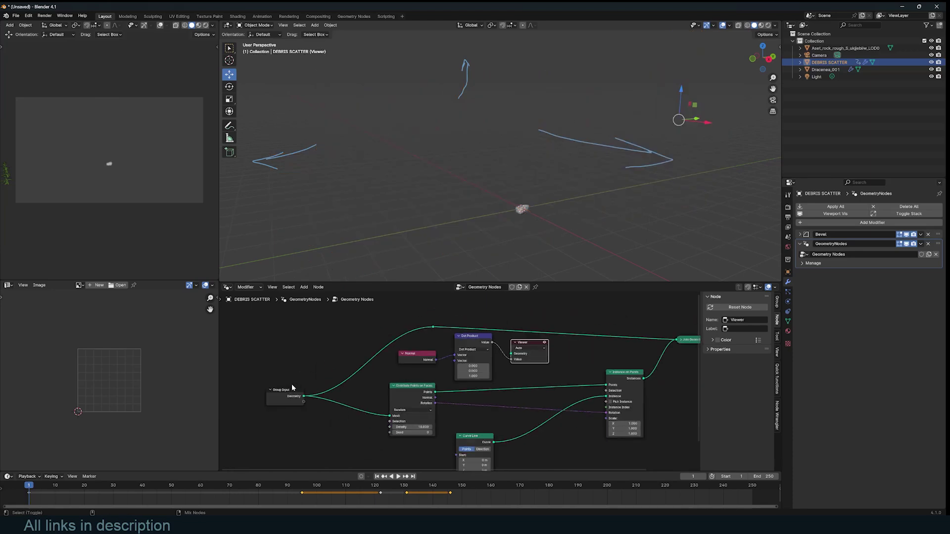
ctrl+shift+click(297, 395)
scroll(500, 193, down, 3)
mouse_move(478, 188)
middle_down()
mouse_move(512, 198)
mouse_move(515, 228)
middle_up()
scroll(516, 228, up, 3)
scroll(527, 320, up, 2)
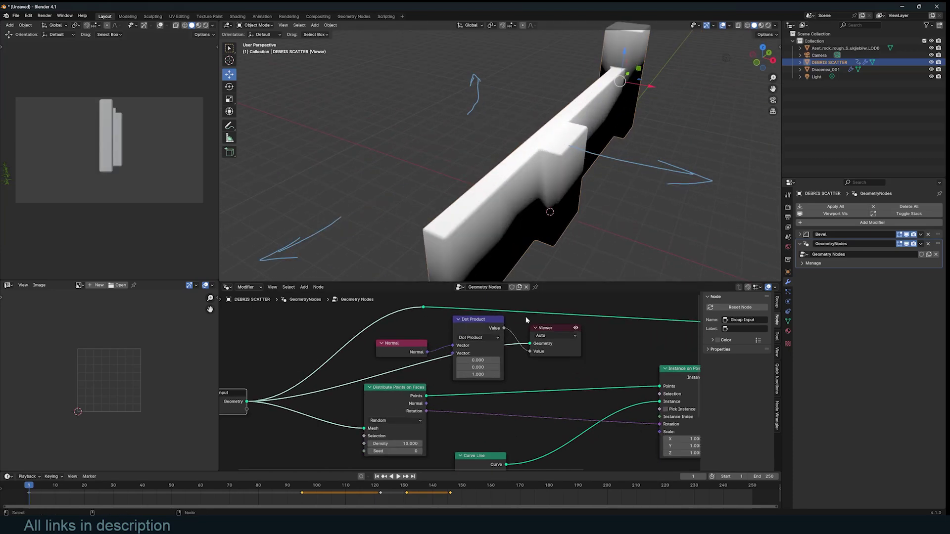
Move the Viewer node further along and annotate direction marks above the wall's top and on its sides
drag(560, 330, 618, 330)
middle_drag(475, 178, 452, 165)
click(228, 128)
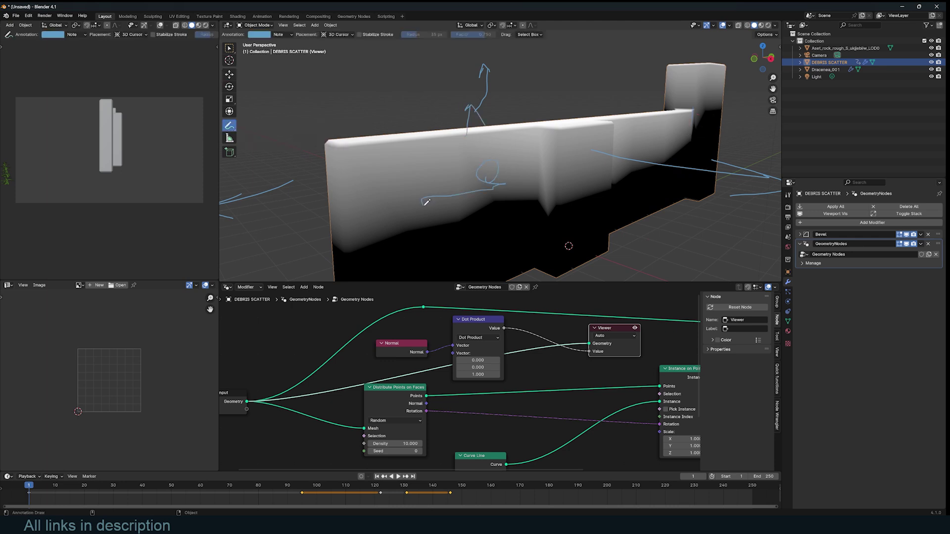
middle_drag(551, 200, 601, 199)
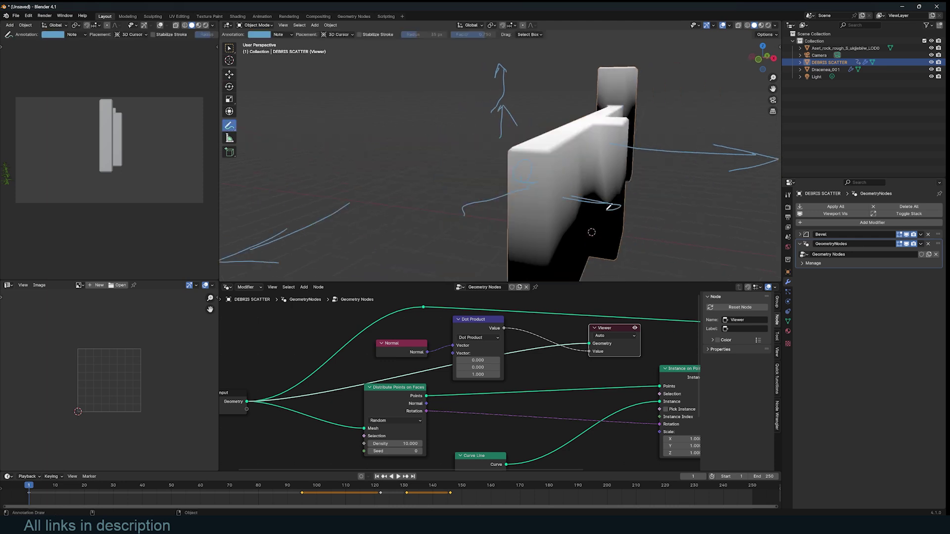
Insert a Compare node set to Greater Than between Dot Product and Viewer, with threshold B at 0.550
key(shift+a)
text(comp)
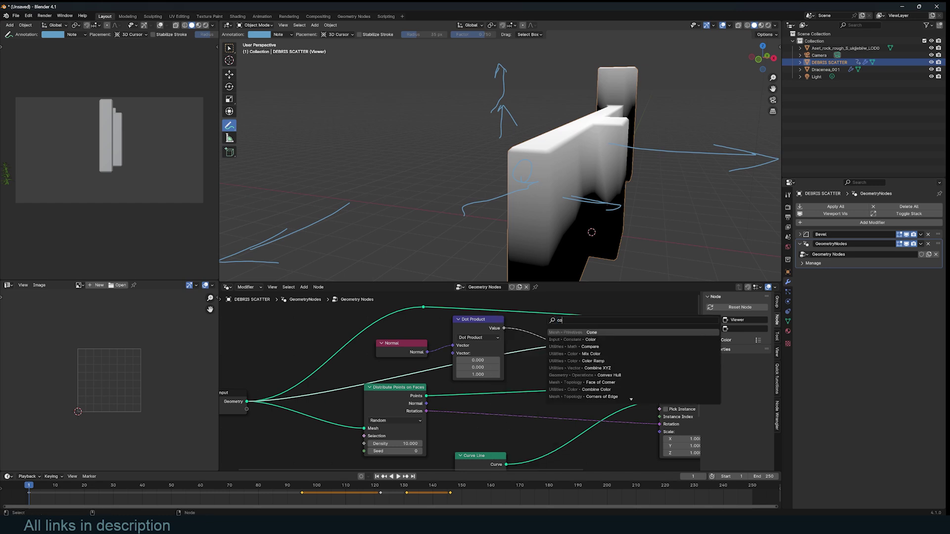
key(Return)
click(564, 362)
shift+click(559, 367)
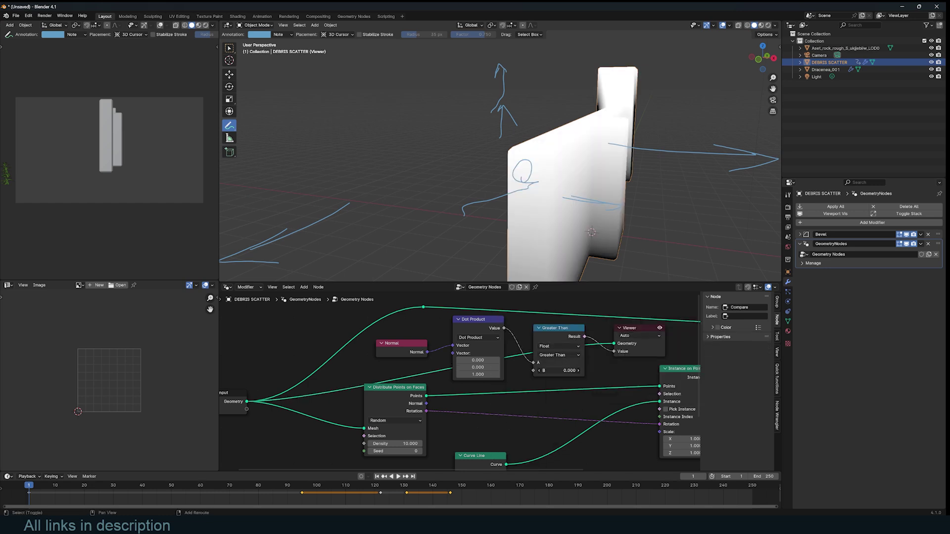
shift+drag(558, 371, 586, 370)
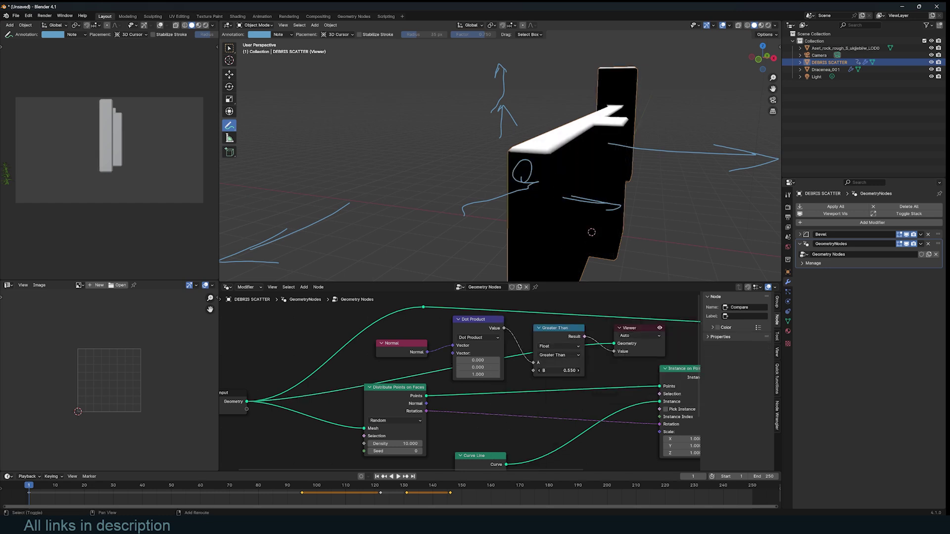
Duplicate the Dot Product node, feed it from Normal and set its vector to 0, 0, -1
middle_drag(475, 208, 537, 322)
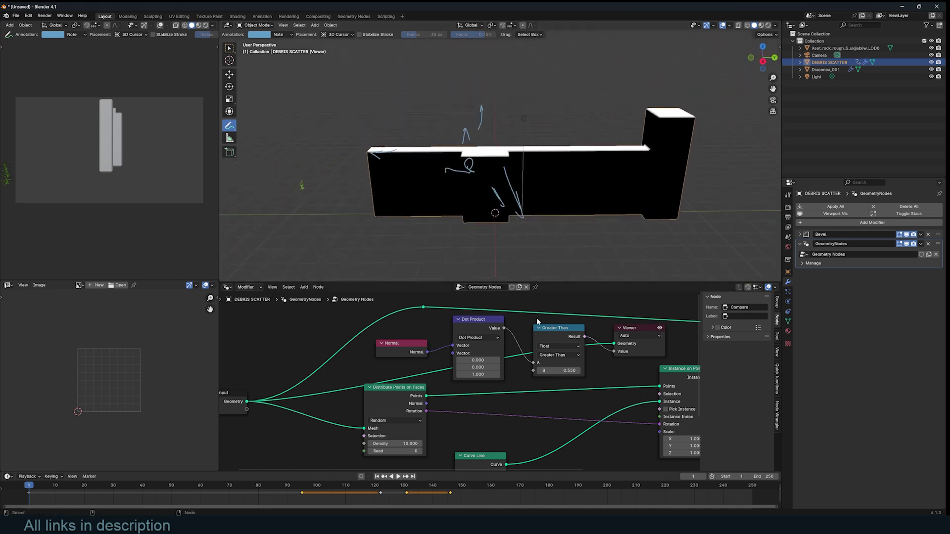
scroll(507, 328, down, 5)
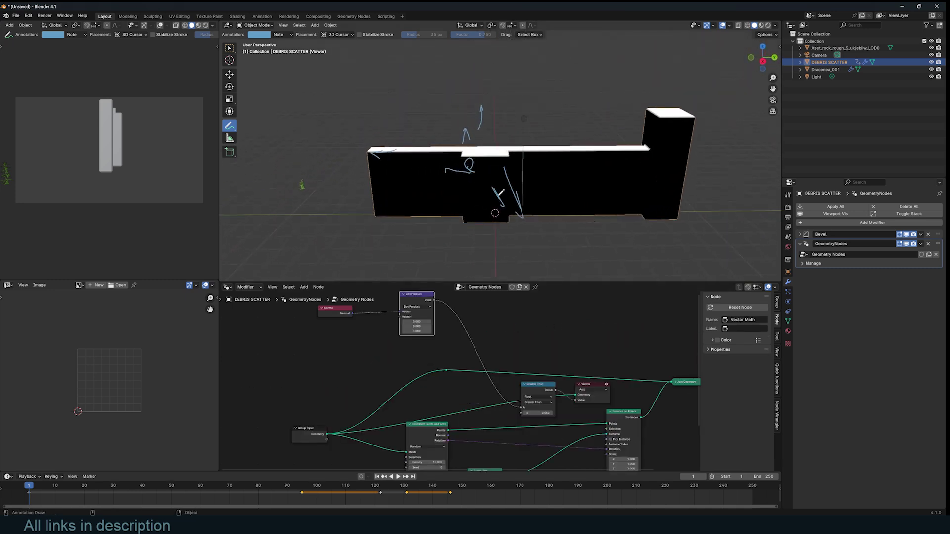
mouse_move(497, 203)
middle_down()
mouse_move(563, 153)
mouse_move(502, 135)
middle_up()
middle_drag(415, 303, 453, 316)
scroll(453, 316, up, 1)
key(shift+d)
click(397, 354)
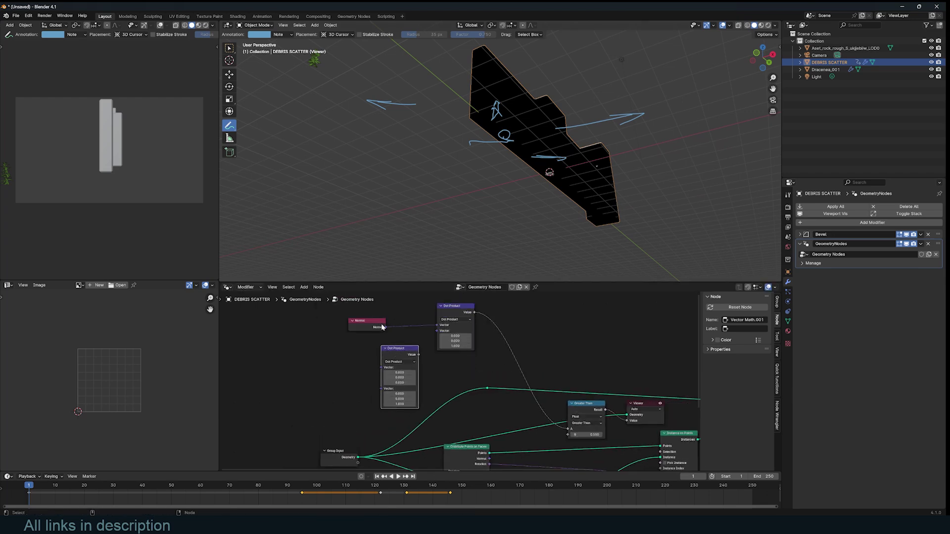
drag(385, 327, 381, 368)
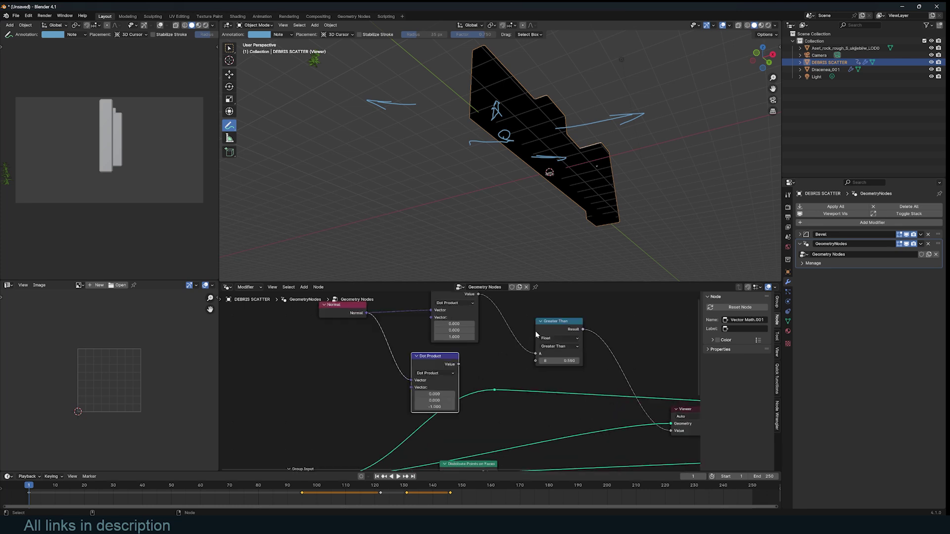
Duplicate the Greater Than node, feed it the second Dot Product value and preview its result on the wall's underside
click(547, 322)
drag(556, 349, 529, 306)
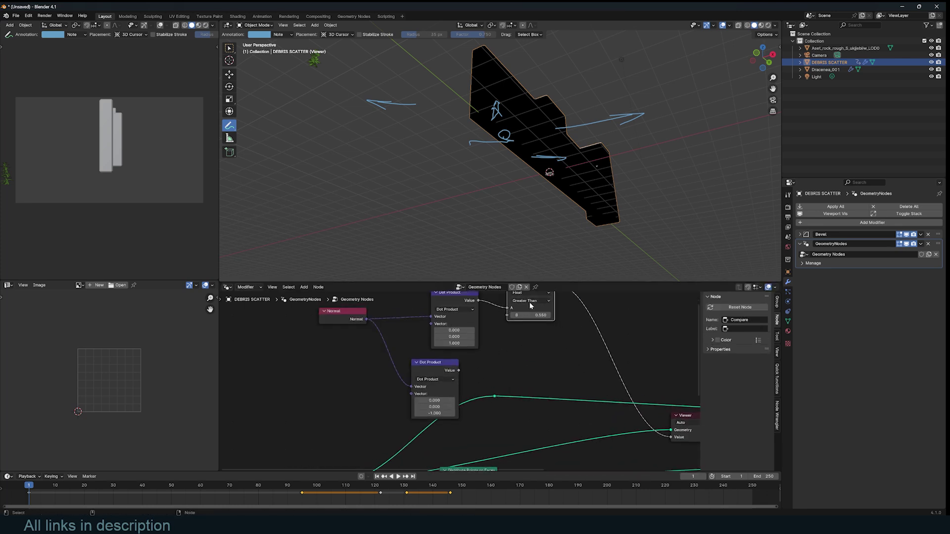
scroll(529, 305, down, 2)
key(shift+d)
click(517, 369)
mouse_move(453, 372)
mouse_down()
mouse_move(497, 373)
mouse_move(467, 375)
mouse_up()
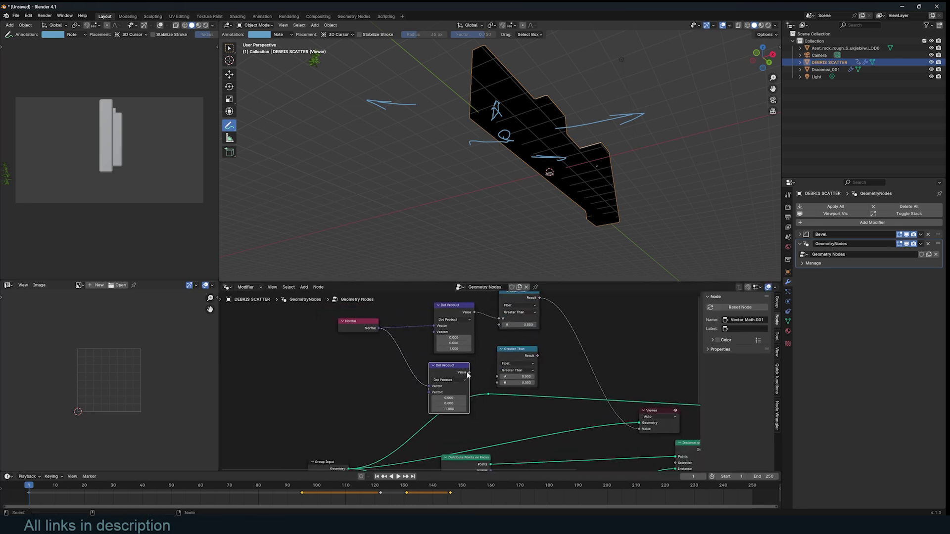
ctrl+shift+click(532, 362)
mouse_move(549, 239)
middle_down()
mouse_move(547, 248)
mouse_move(554, 245)
mouse_move(519, 169)
mouse_move(504, 194)
middle_up()
Add a Boolean Math node beside the two Greater Than nodes and set it to Or
key(shift+a)
click(580, 321)
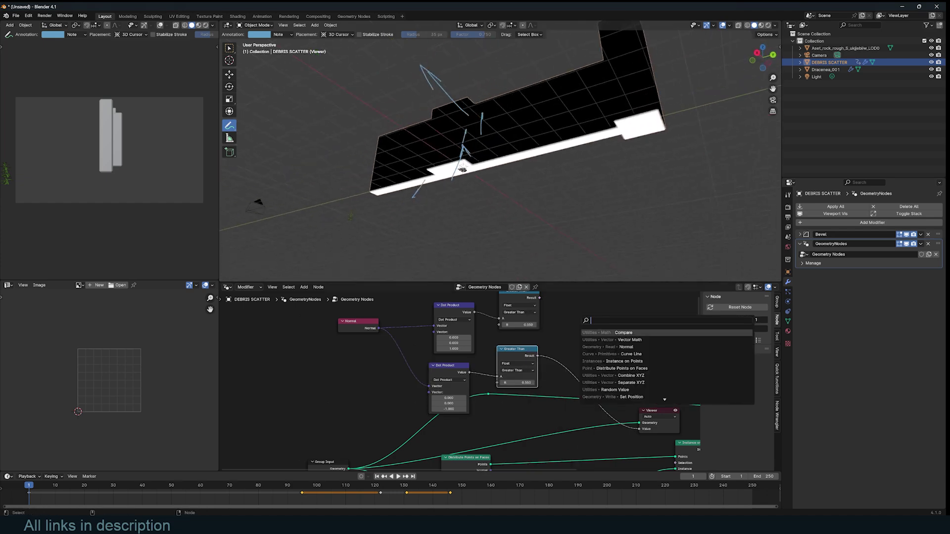
text(ol)
key(BackSpace)
key(BackSpace)
text(bolea)
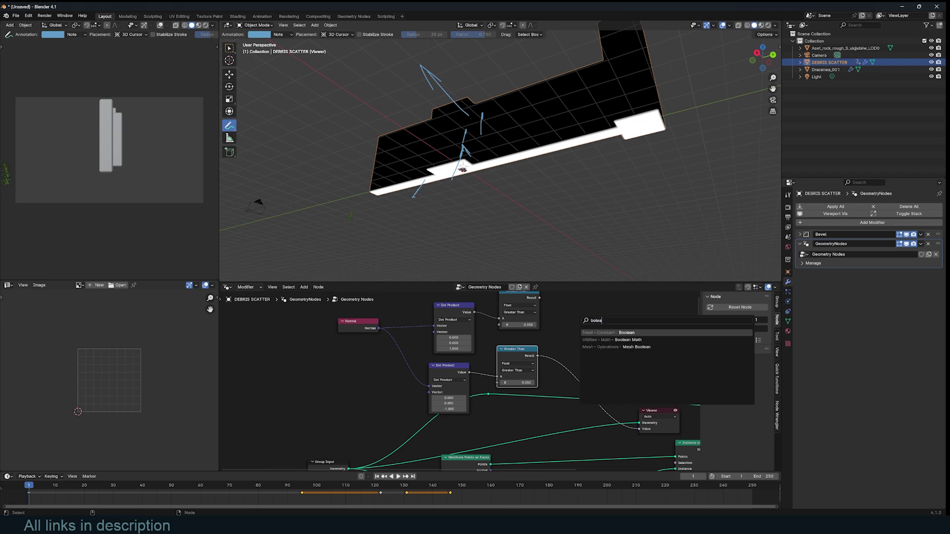
click(614, 340)
click(558, 311)
middle_drag(584, 323, 589, 335)
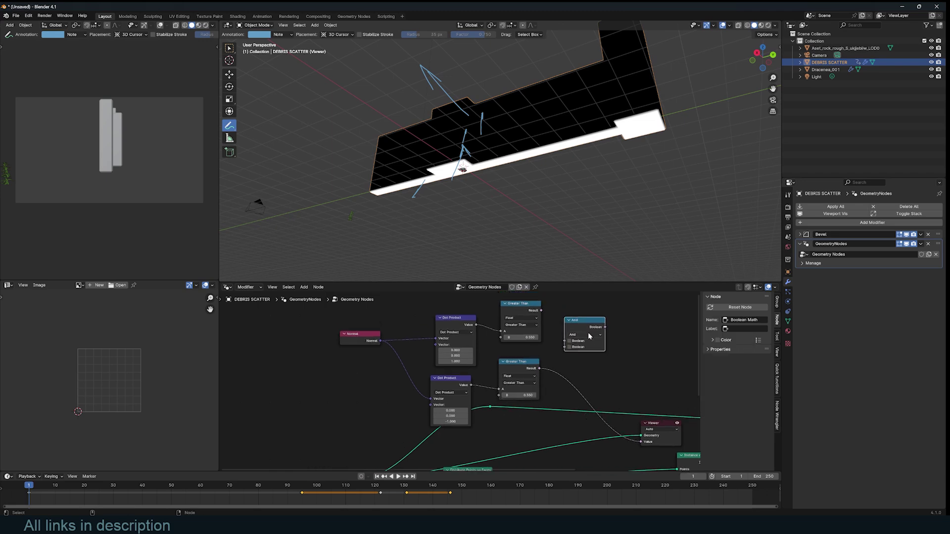
scroll(589, 334, up, 1)
click(592, 333)
click(588, 353)
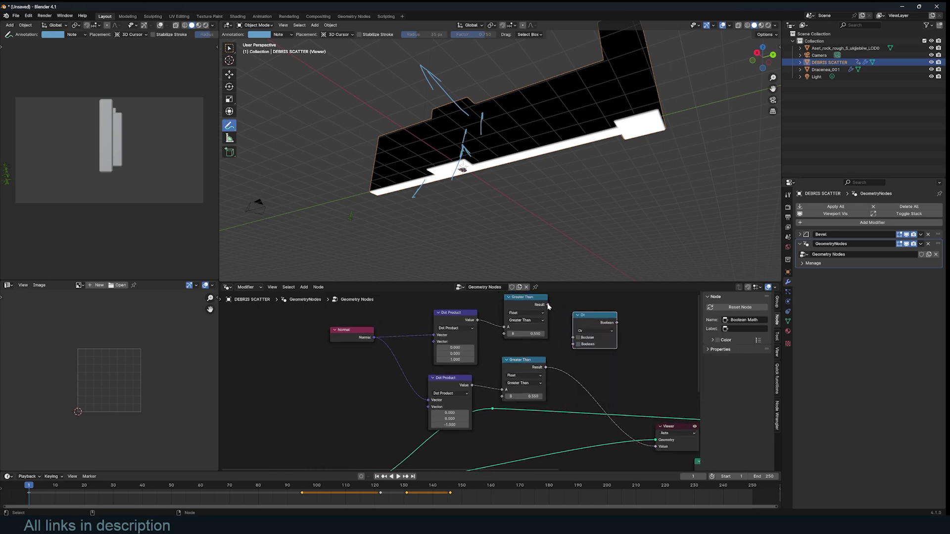
Link both Greater Than results into the Or node and preview its output on the wall
drag(548, 305, 571, 337)
drag(546, 367, 573, 345)
ctrl+shift+click(601, 322)
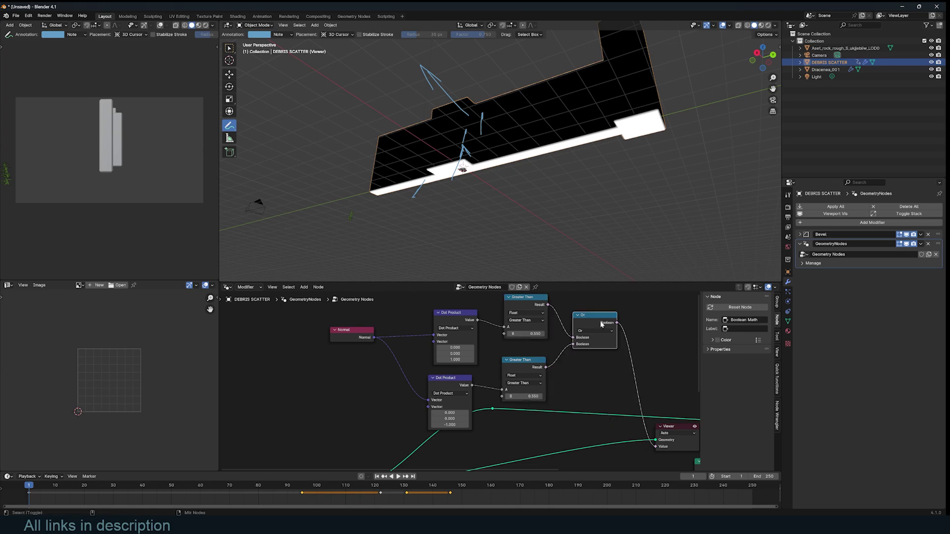
scroll(608, 129, down, 2)
middle_drag(608, 130, 569, 200)
Feed the Or result into the Selection of Distribute Points on Faces and preview the joined geometry
scroll(539, 336, down, 2)
middle_drag(539, 336, 446, 297)
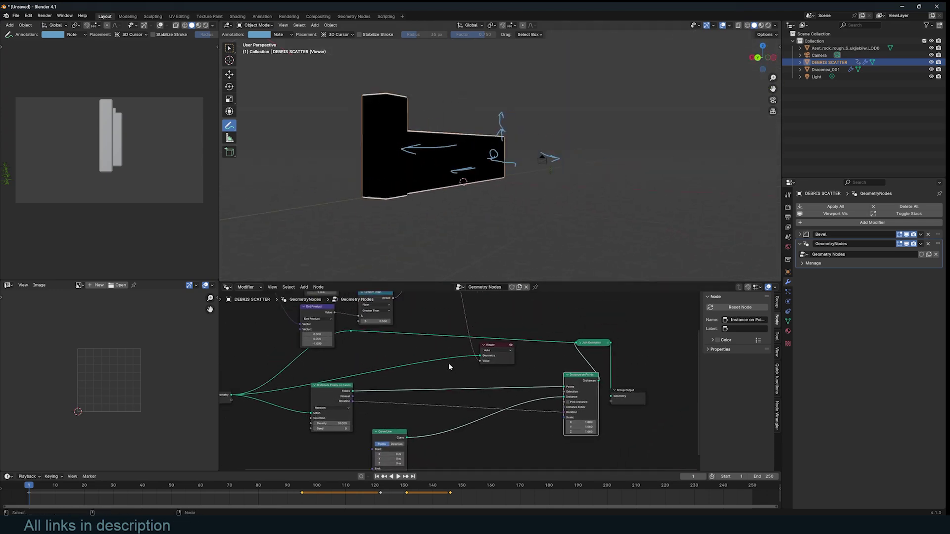
scroll(449, 364, down, 4)
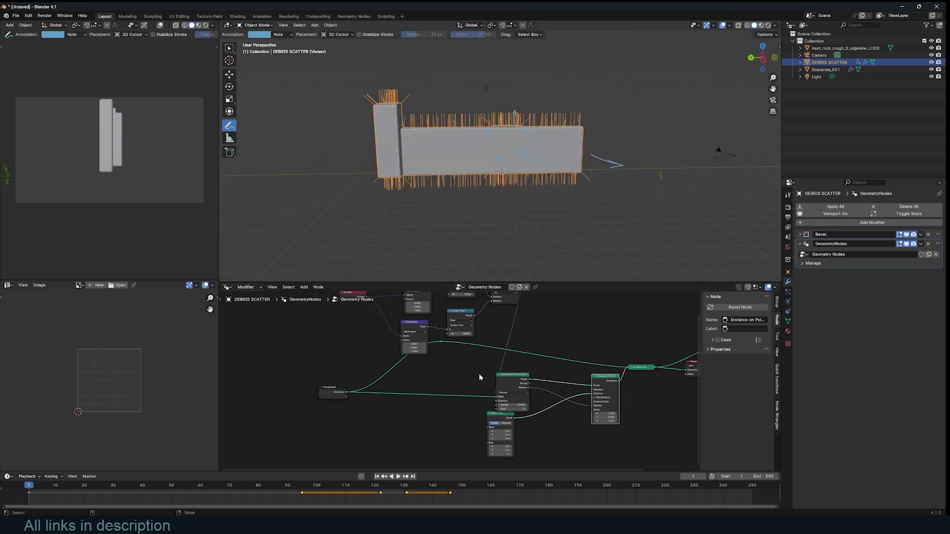
drag(508, 388, 541, 374)
middle_drag(484, 358, 474, 386)
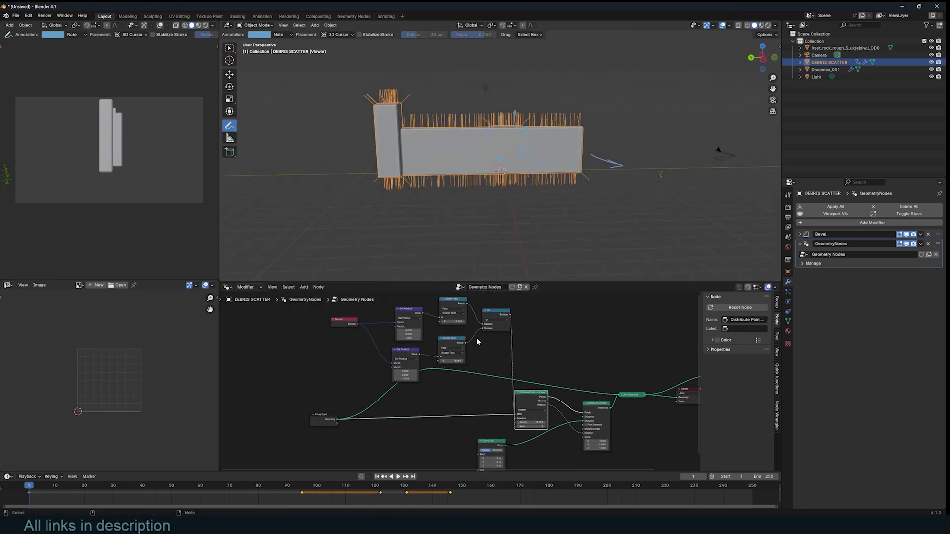
Group the Normal, Dot Product, Greater Than and Or nodes in a blue frame labelled "selection"
drag(542, 298, 324, 370)
drag(490, 316, 435, 328)
scroll(490, 391, down, 1)
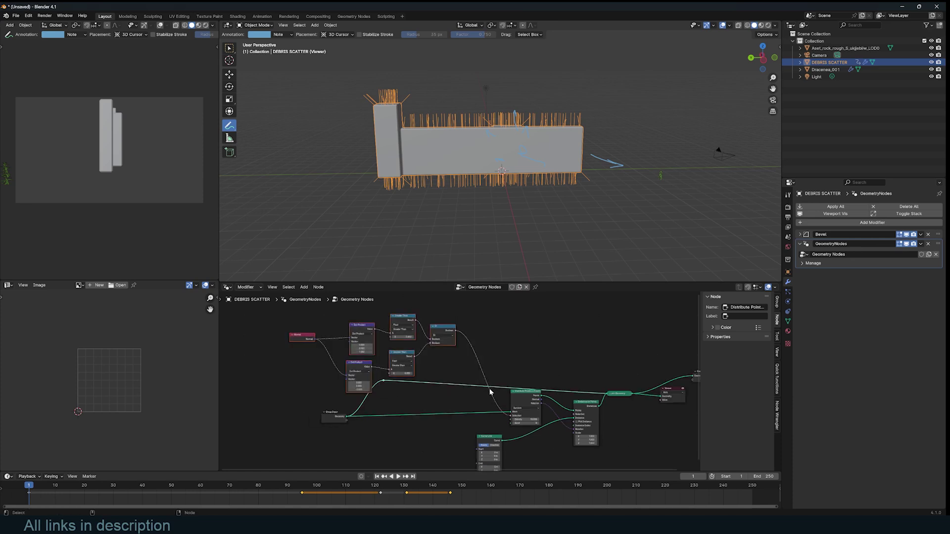
key(ctrl+j)
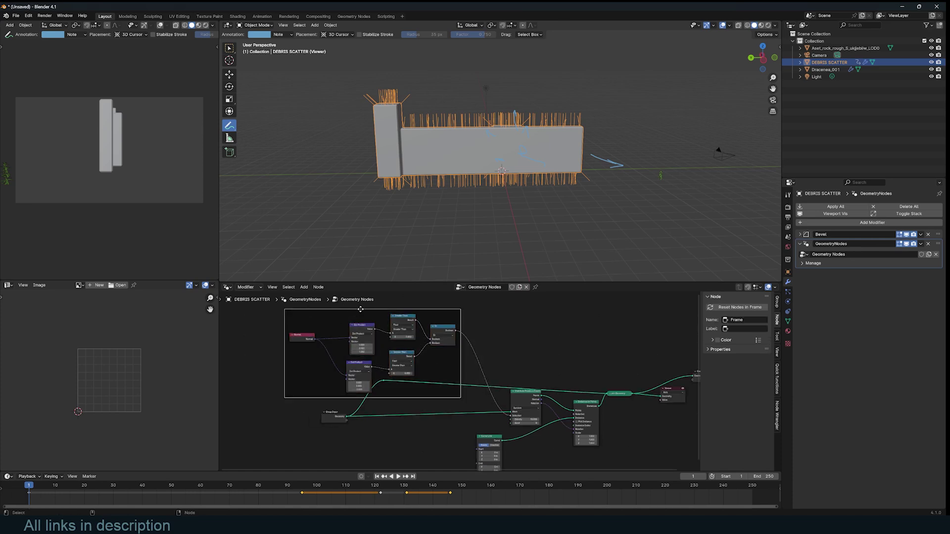
key(F2)
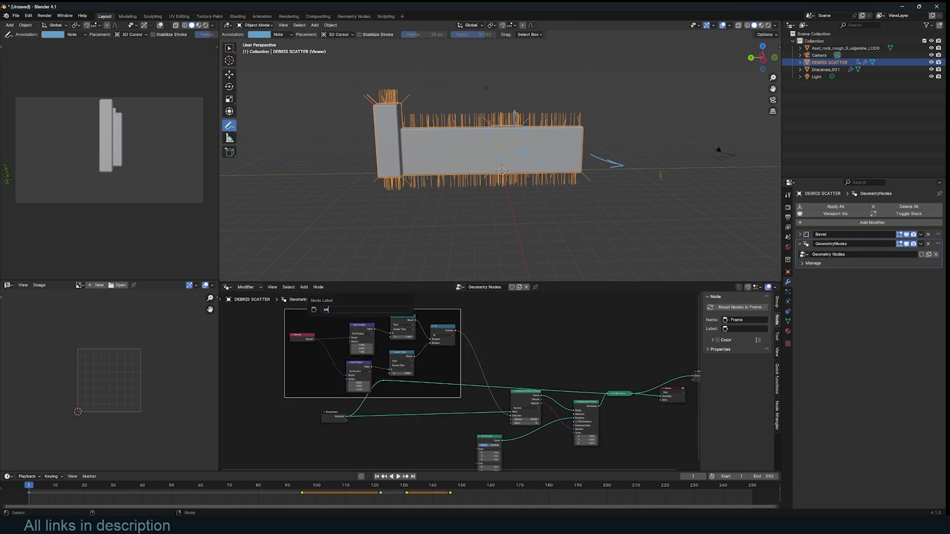
text(selection)
key(Return)
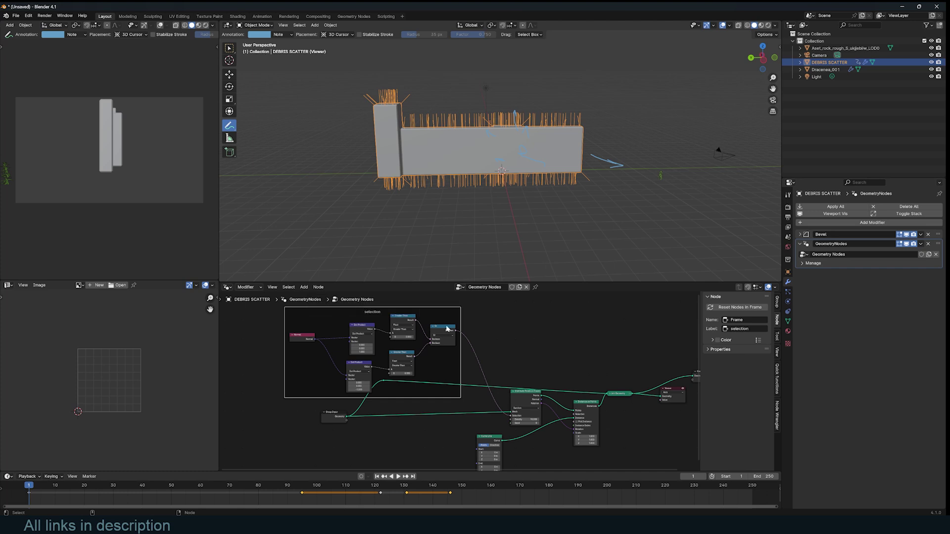
click(717, 340)
click(521, 381)
Replace the long rerouted geometry link with a duplicated Group Input node connected directly to Join Geometry
scroll(520, 382, up, 3)
middle_drag(498, 389, 494, 373)
ctrl+right_drag(346, 400, 322, 376)
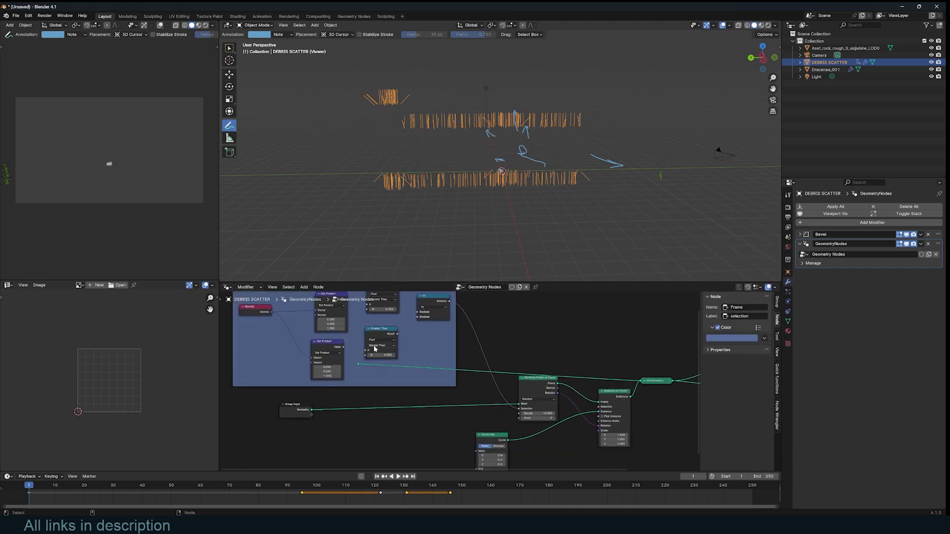
drag(360, 368, 354, 363)
click(304, 413)
key(shift+d)
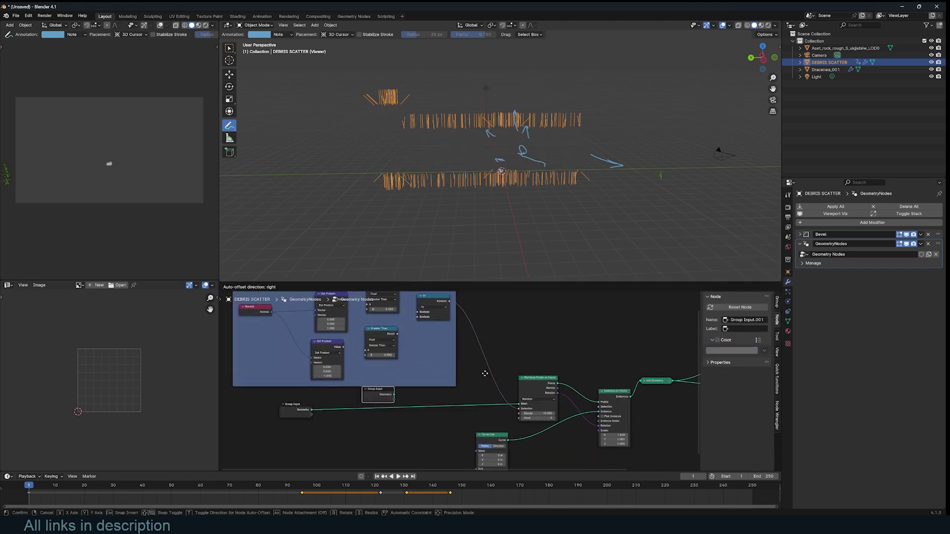
click(608, 341)
drag(639, 382, 643, 381)
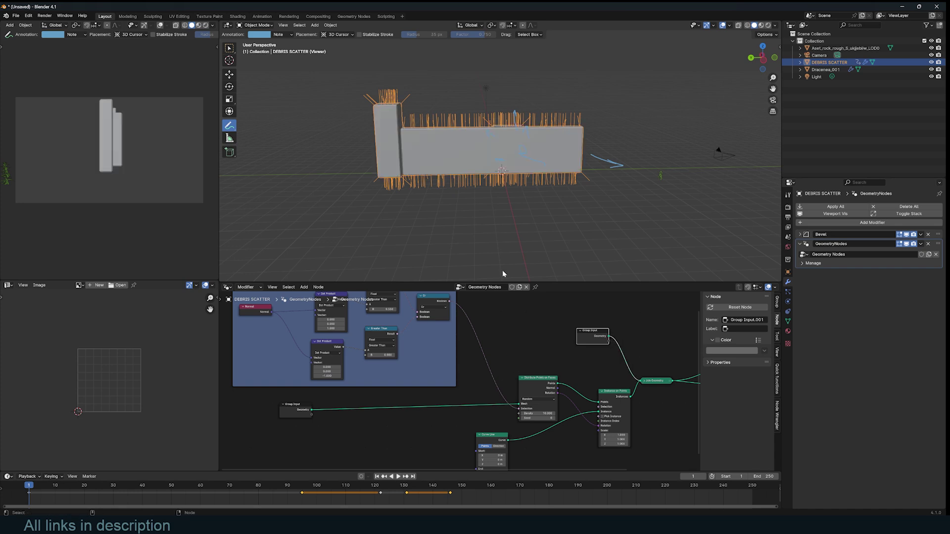
Duplicate the Or node after the original inside the selection frame and set the copy to Not
middle_drag(503, 274, 614, 208)
middle_drag(486, 381, 493, 396)
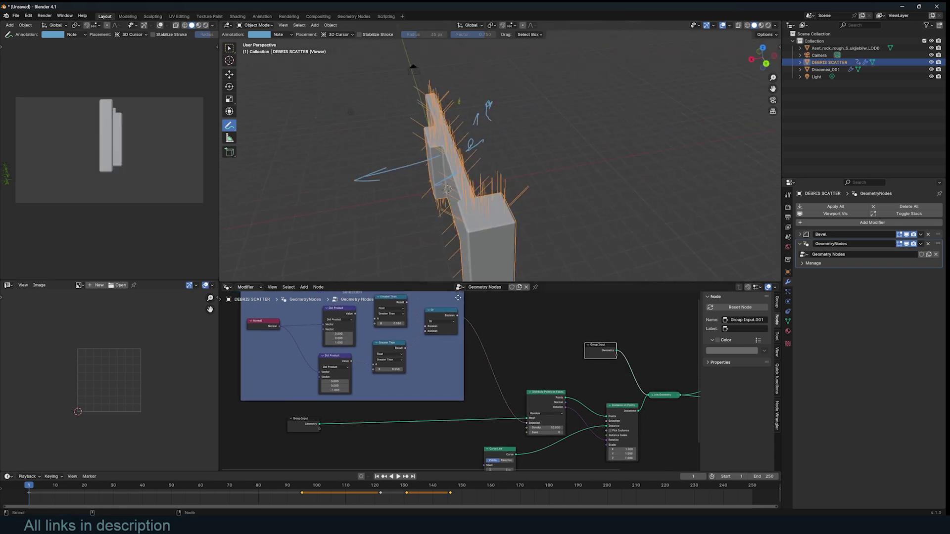
click(444, 321)
key(shift+d)
click(483, 328)
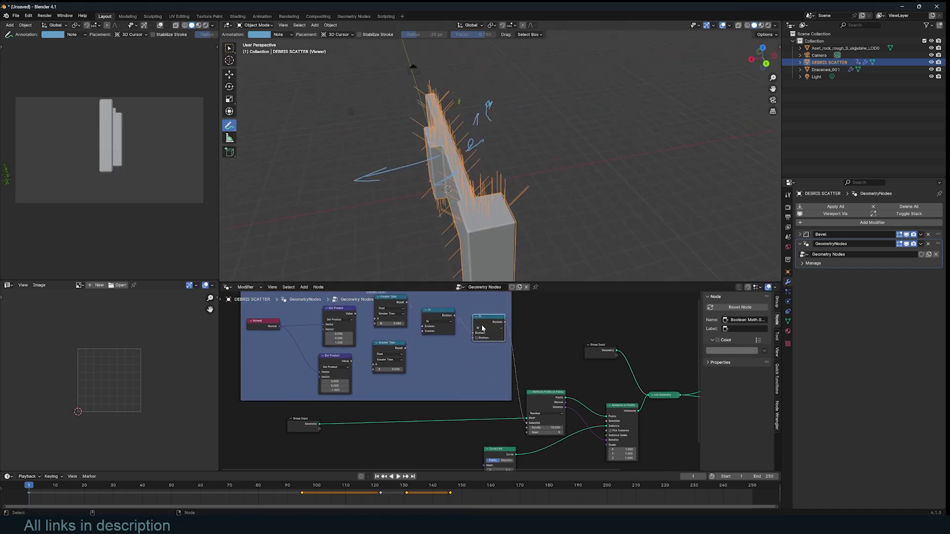
click(488, 329)
click(485, 349)
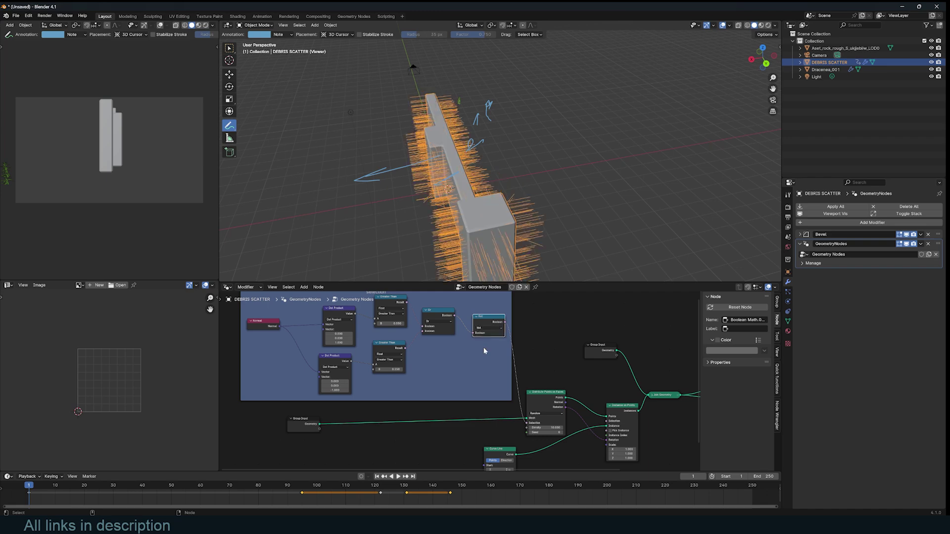
middle_drag(516, 146, 527, 197)
Space out the Viewer, Group Output, Join Geometry and second Group Input nodes to make room after Instance on Points
scroll(556, 341, down, 4)
middle_drag(574, 361, 455, 346)
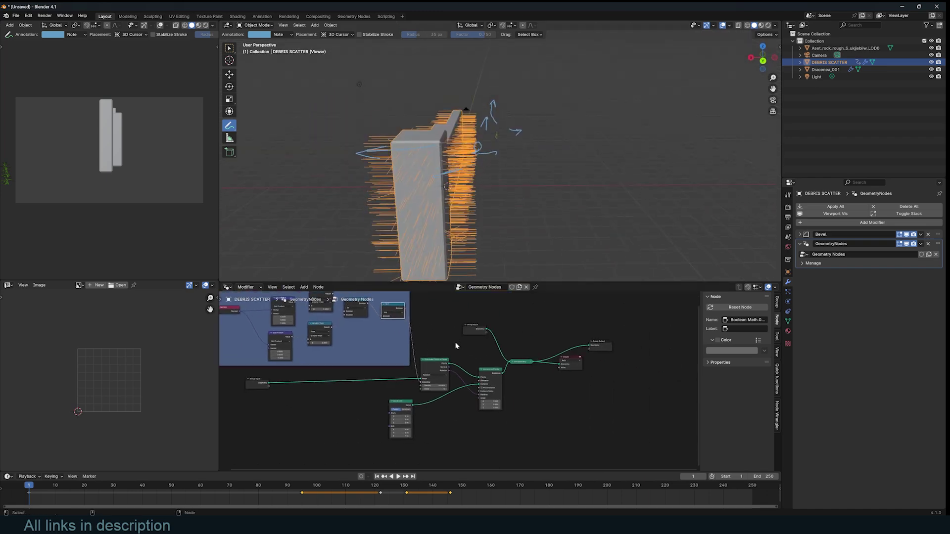
scroll(456, 347, up, 3)
middle_drag(530, 357, 406, 353)
scroll(405, 353, up, 2)
drag(479, 358, 669, 357)
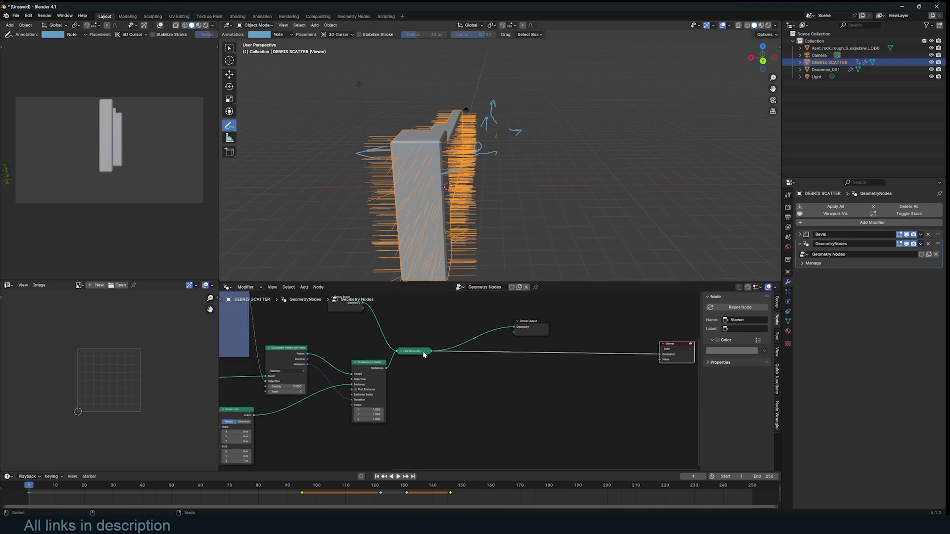
click(436, 335)
drag(543, 315, 527, 350)
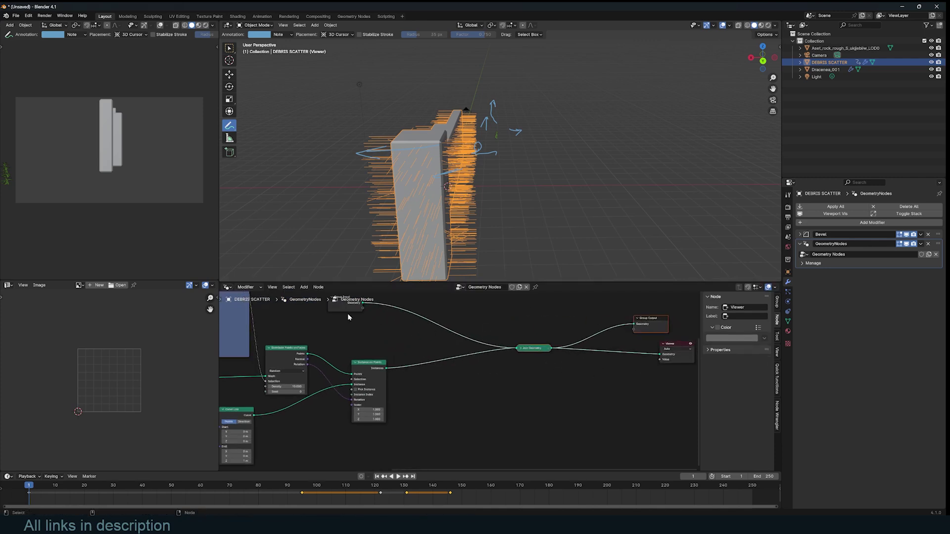
drag(350, 308, 495, 310)
Insert a Realize Instances node between Instance on Points and Join Geometry
scroll(463, 351, up, 2)
key(shift+a)
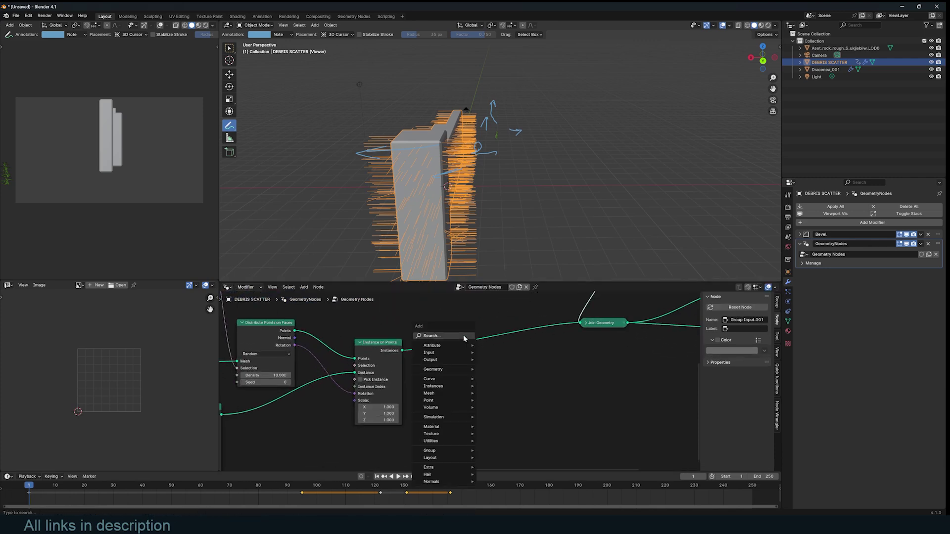
text(rea)
key(Return)
click(468, 341)
scroll(467, 342, up, 1)
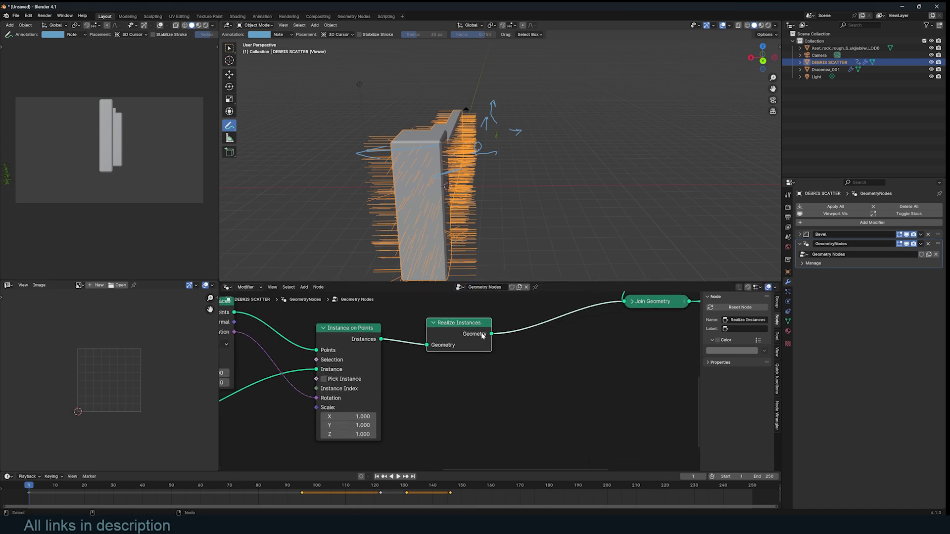
Insert a Curve to Points node between Realize Instances and Join Geometry
key(shift+a)
text(to)
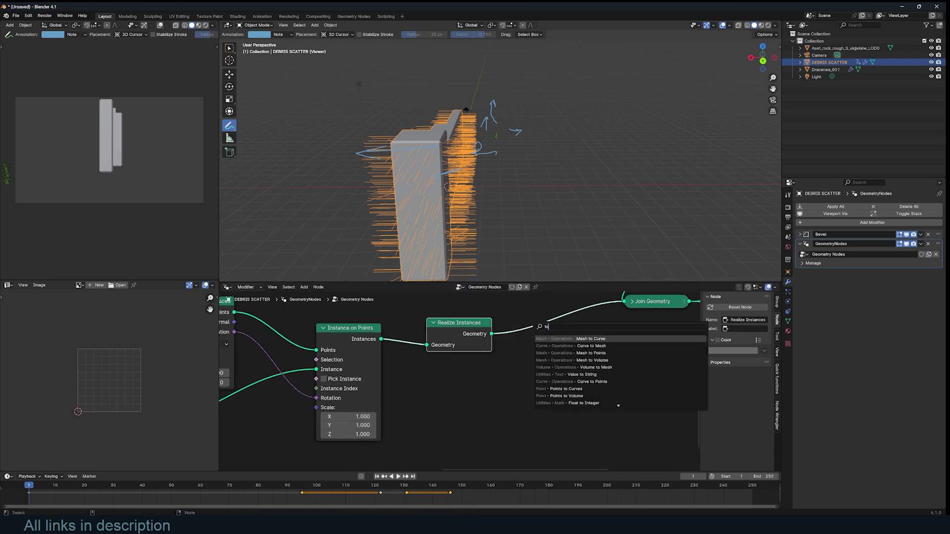
text( p)
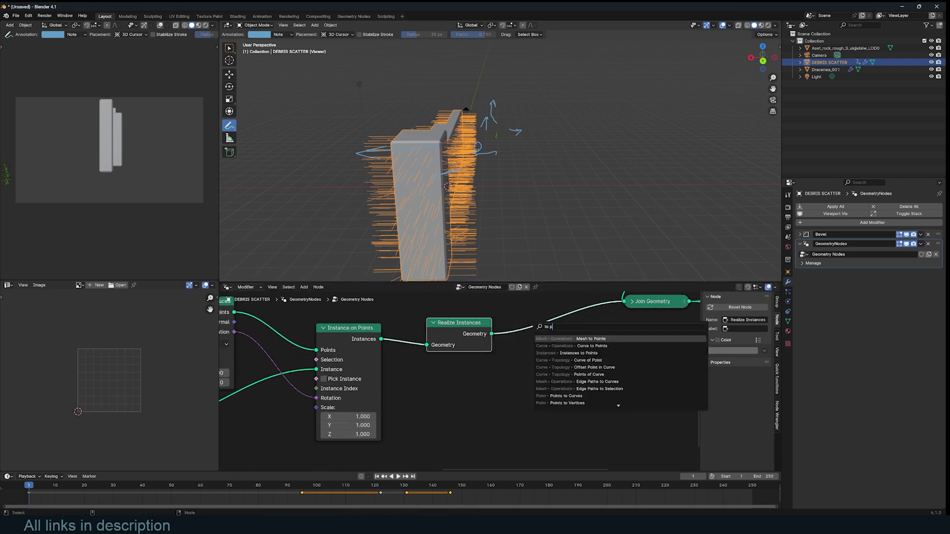
click(587, 348)
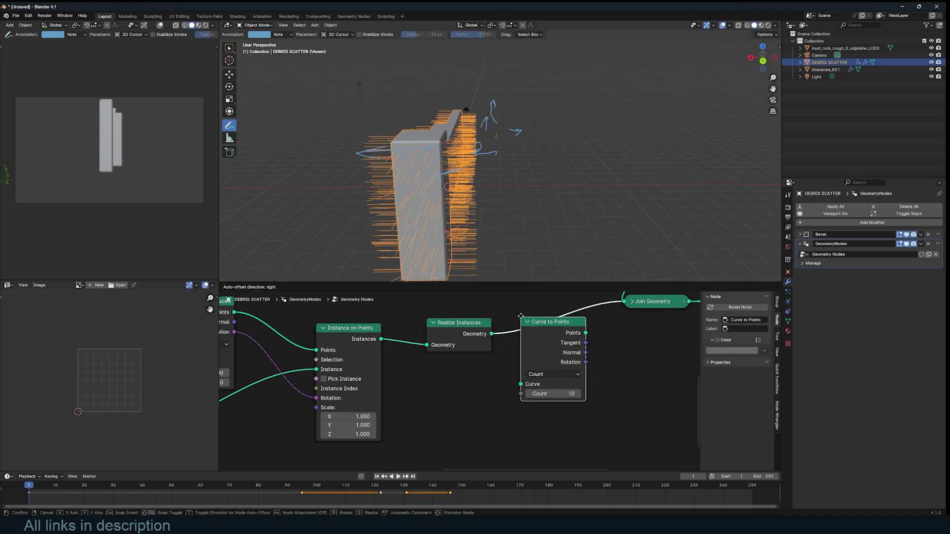
click(569, 362)
Examine the points generated around the wall from several angles, along with the node chain that produces them
middle_drag(477, 190, 495, 161)
key(alt+a)
scroll(597, 330, down, 8)
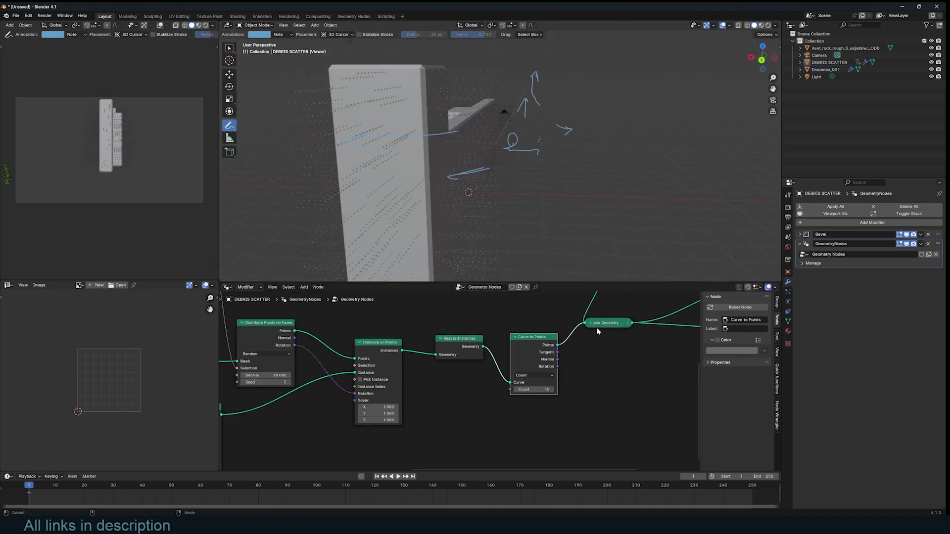
middle_drag(546, 337, 509, 339)
scroll(447, 367, up, 2)
scroll(437, 368, down, 6)
scroll(411, 203, down, 5)
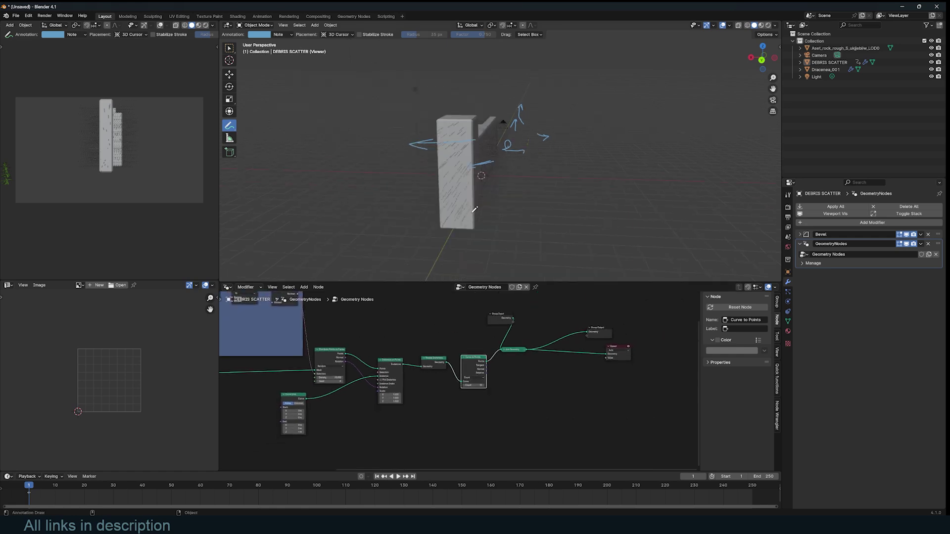
middle_drag(401, 194, 410, 177)
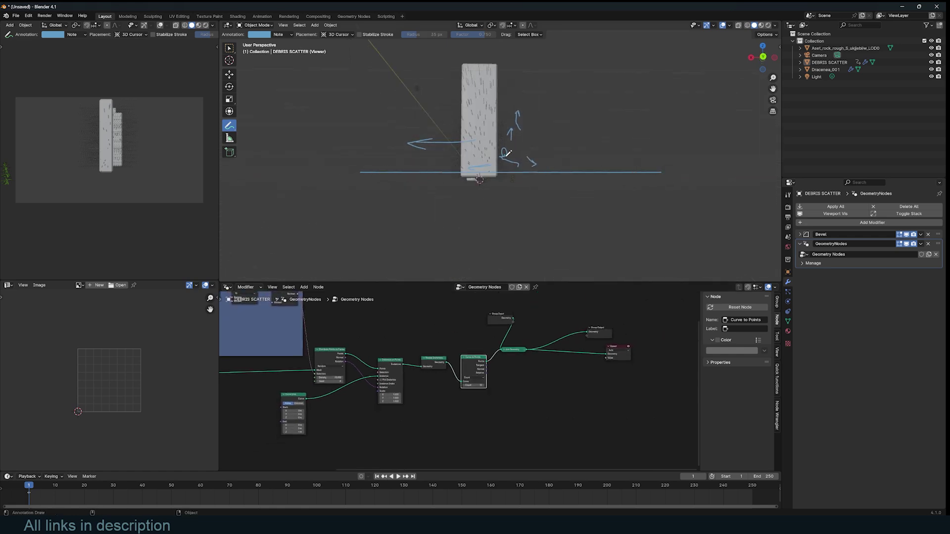
middle_drag(506, 155, 497, 198)
scroll(497, 355, down, 4)
middle_drag(498, 355, 511, 345)
scroll(511, 345, up, 4)
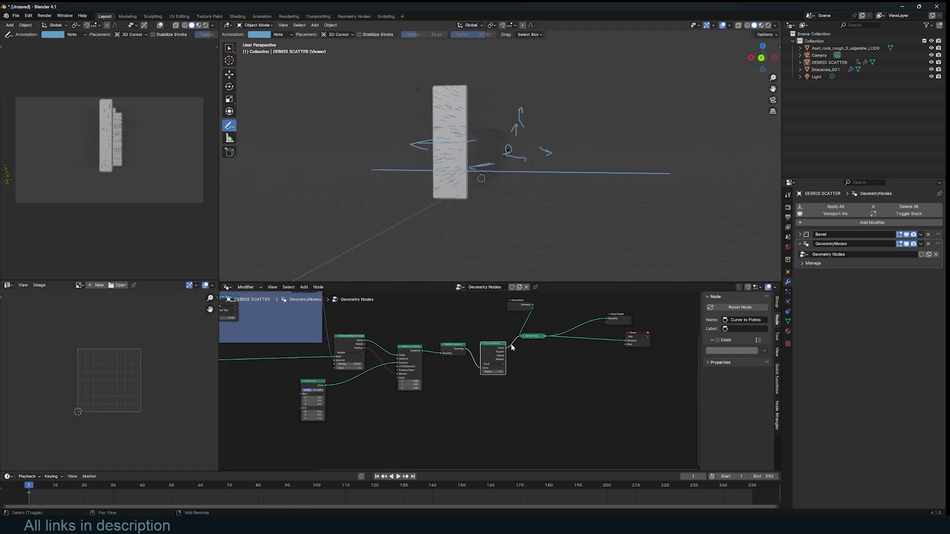
Add a Grid node below Curve to Points, preview it in the Viewer and set its X and Y sizes to 35.7 m
key(shift+a)
text(grid)
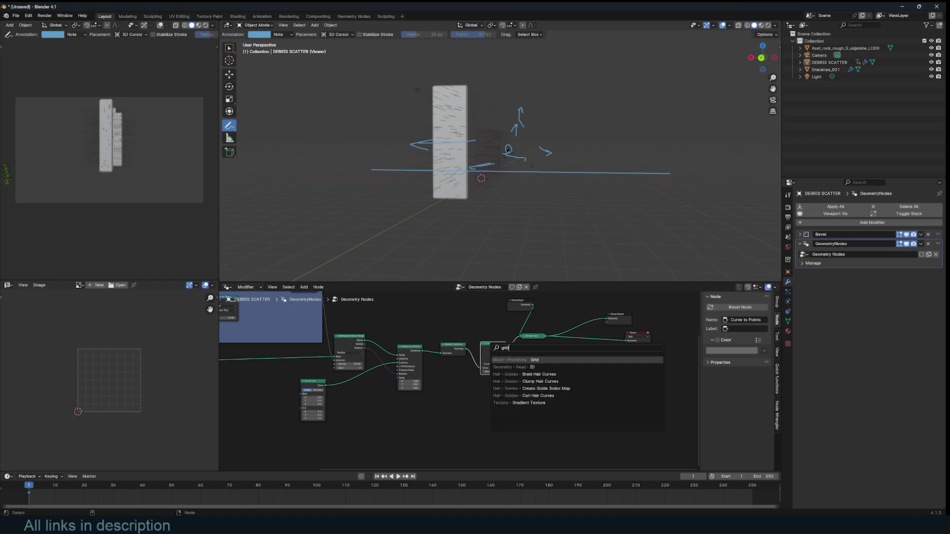
key(Return)
click(487, 394)
ctrl+shift+click(487, 395)
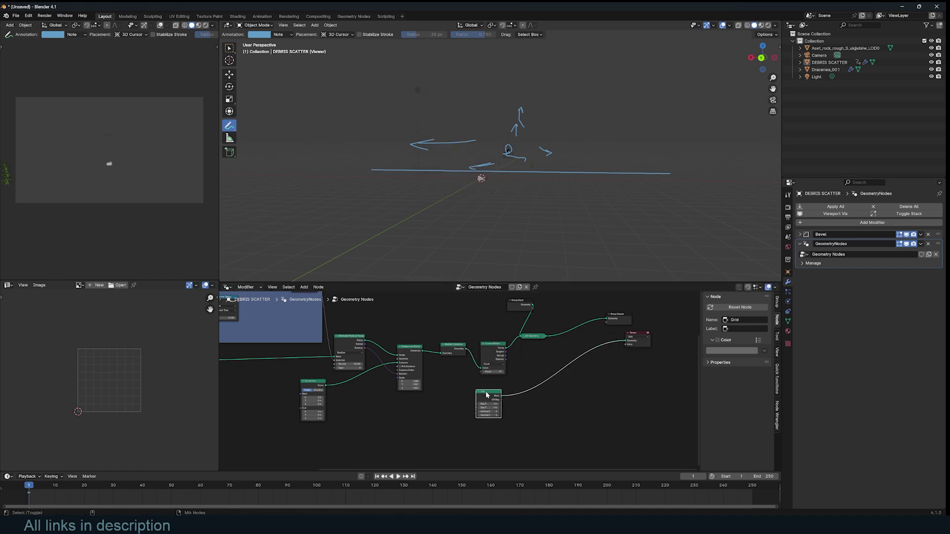
scroll(497, 395, up, 4)
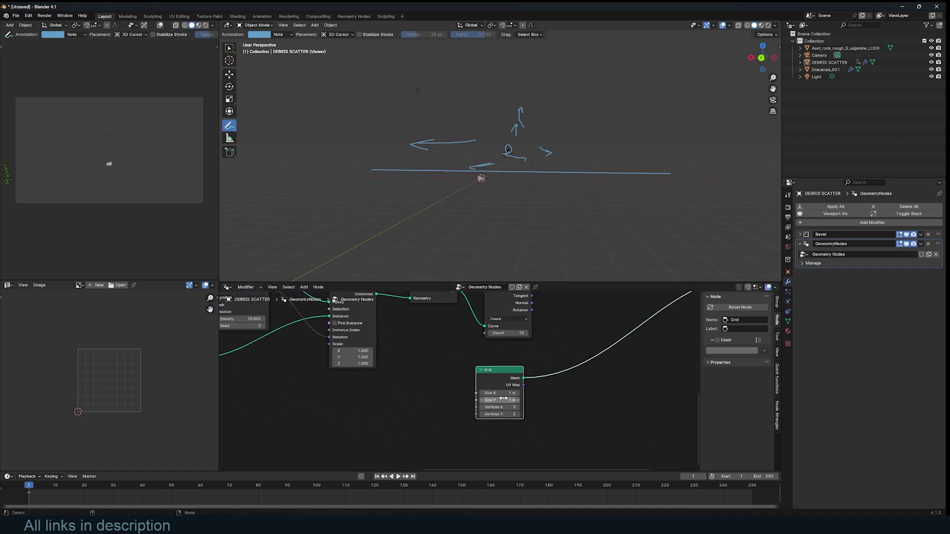
drag(503, 399, 593, 392)
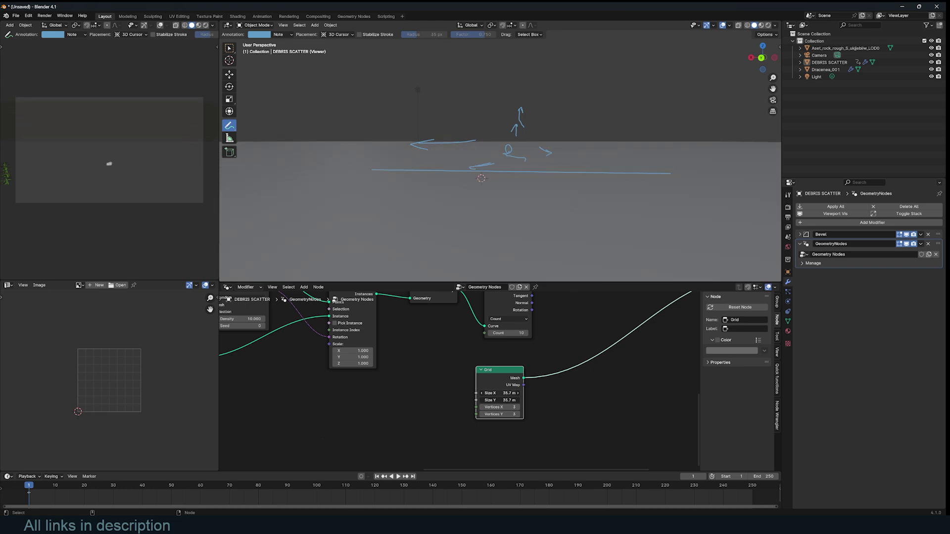
middle_drag(524, 213, 488, 216)
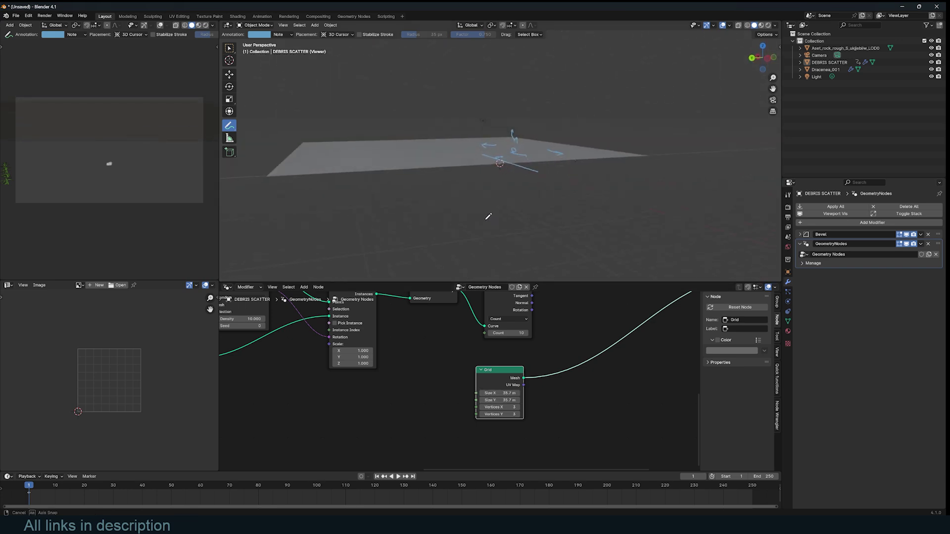
Add a Raycast node after the Grid node with the grid's Mesh feeding its Target Geometry
middle_drag(511, 331, 444, 382)
scroll(471, 367, down, 3)
scroll(470, 366, up, 3)
key(shift+a)
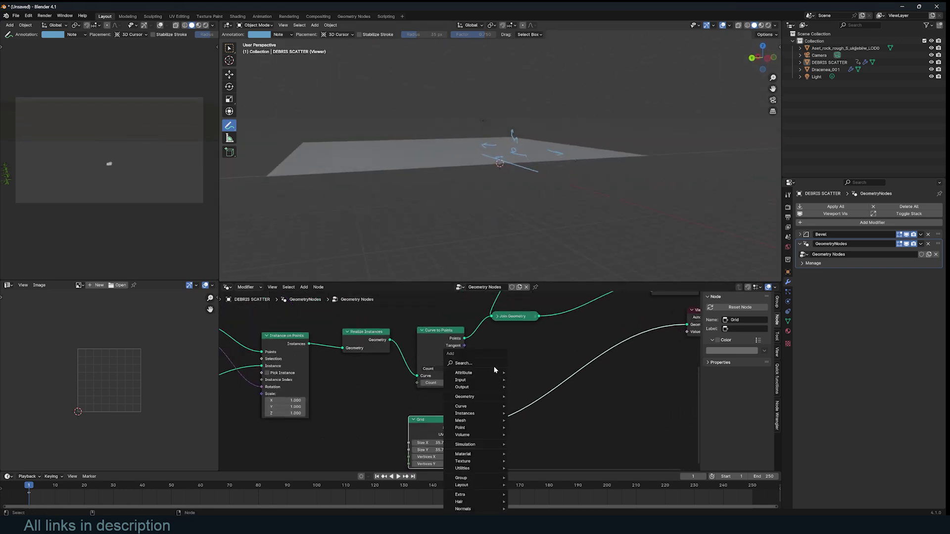
text(ray)
key(Return)
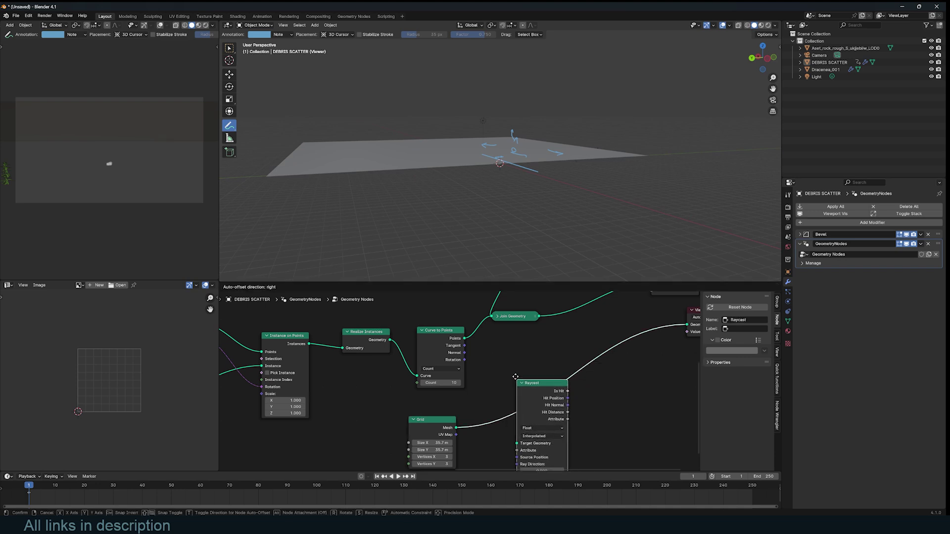
click(484, 428)
drag(435, 421, 449, 417)
scroll(536, 388, up, 1)
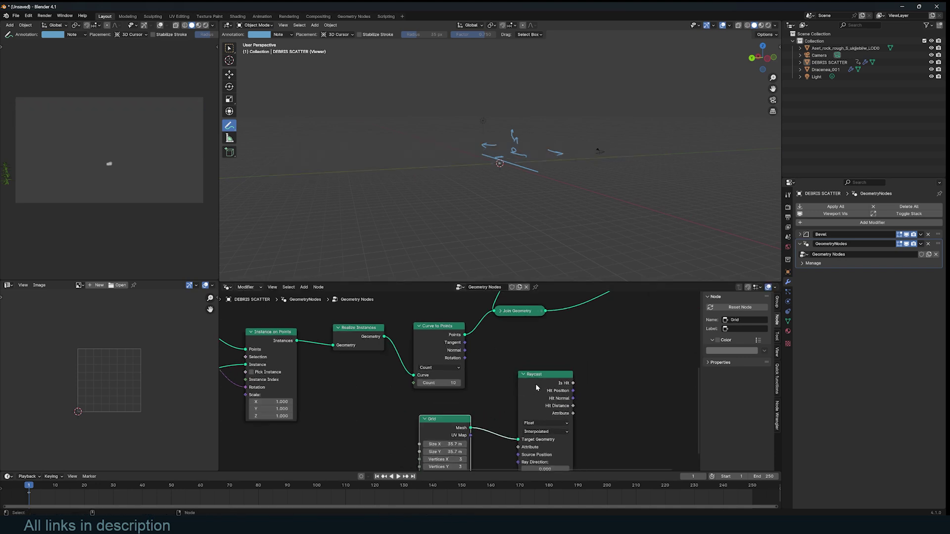
middle_drag(533, 362, 500, 380)
Expand the Join Geometry node, connect its output to the Viewer and look at the wall from the front
click(486, 330)
click(466, 329)
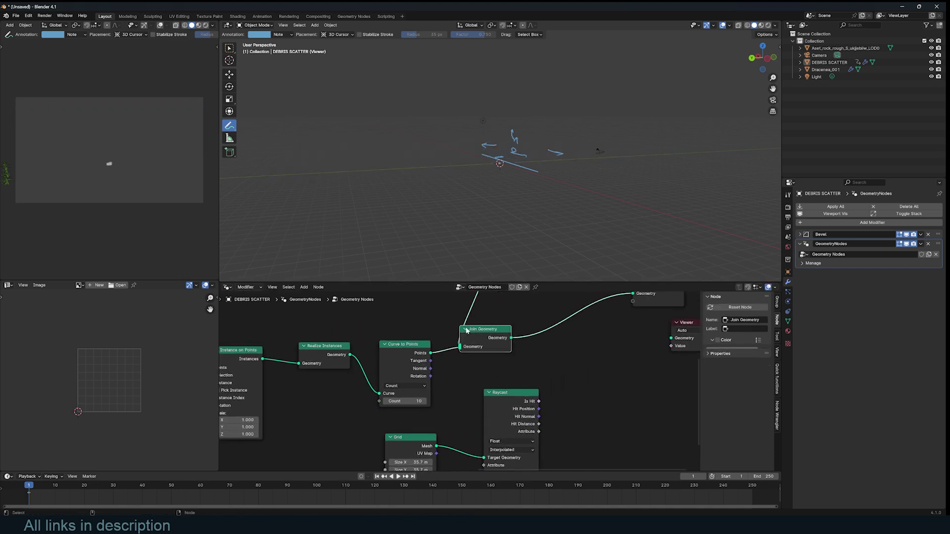
ctrl+shift+click(500, 334)
scroll(535, 160, up, 6)
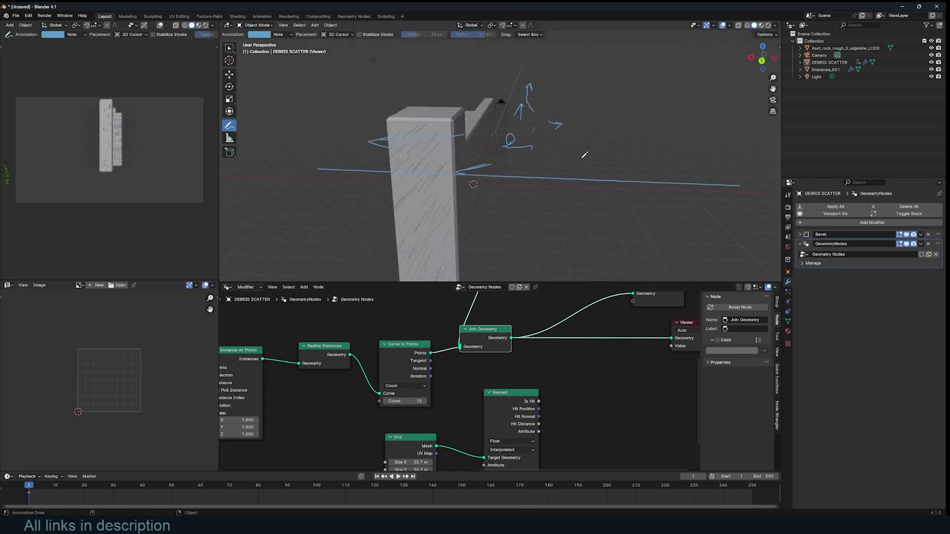
scroll(536, 160, up, 4)
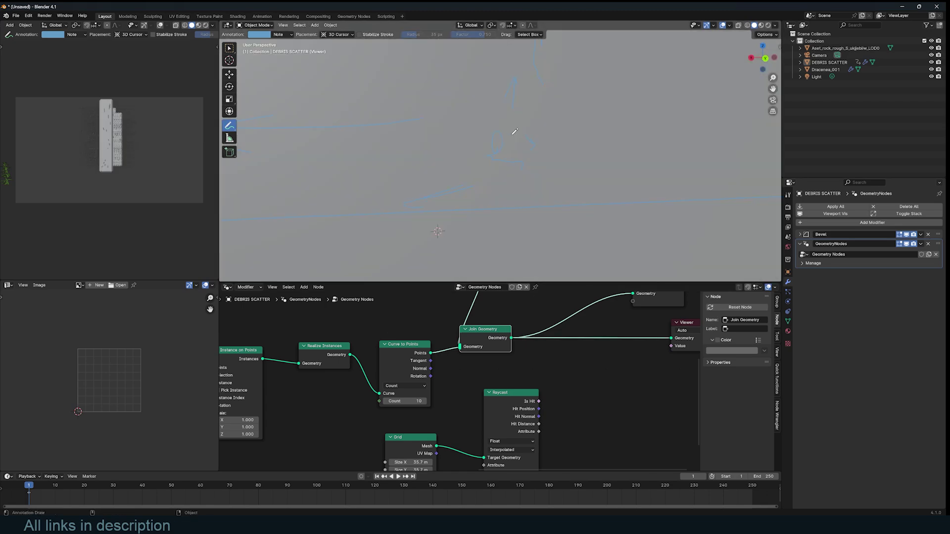
key(KP_1)
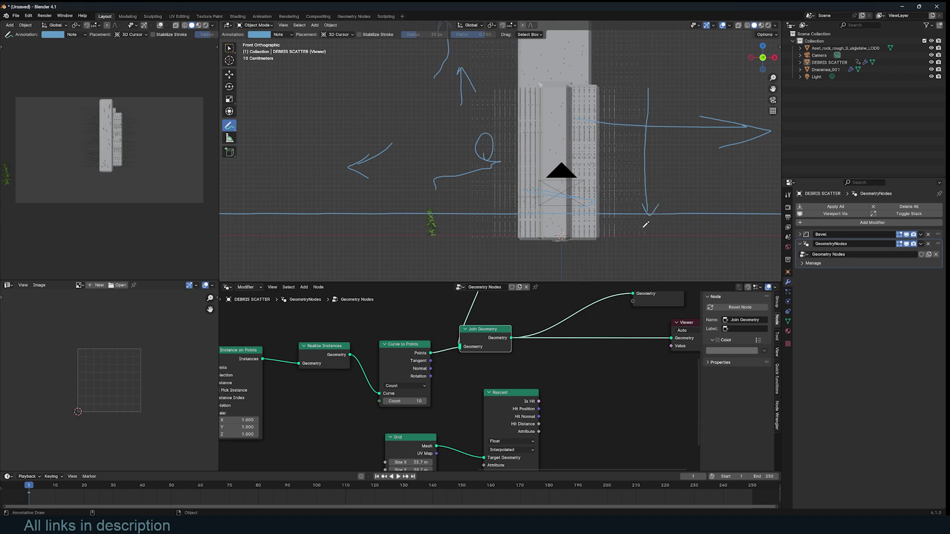
Move Join Geometry, Group Output, Viewer and the second Group Input farther along to make room after Curve to Points
scroll(532, 399, down, 5)
middle_drag(538, 401, 530, 396)
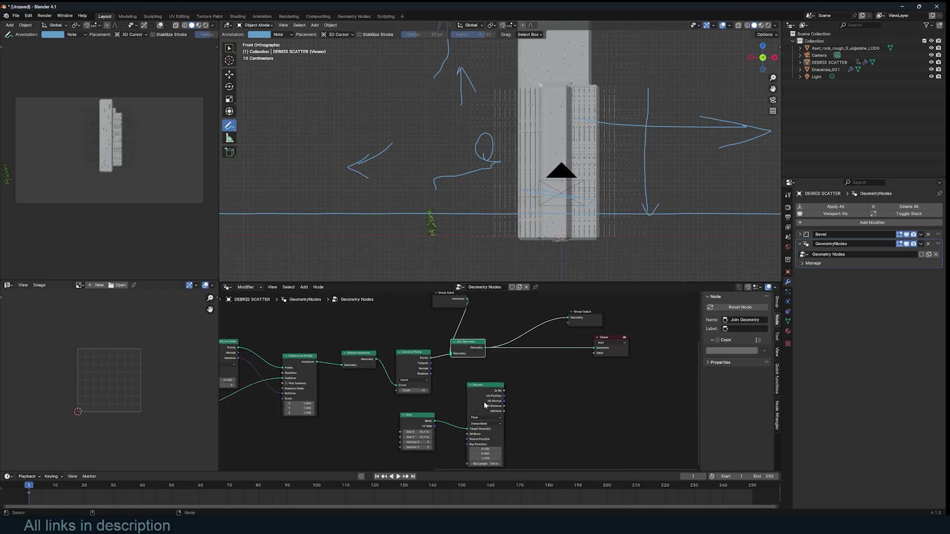
drag(487, 404, 475, 401)
scroll(514, 379, up, 3)
drag(487, 340, 589, 337)
scroll(591, 345, down, 3)
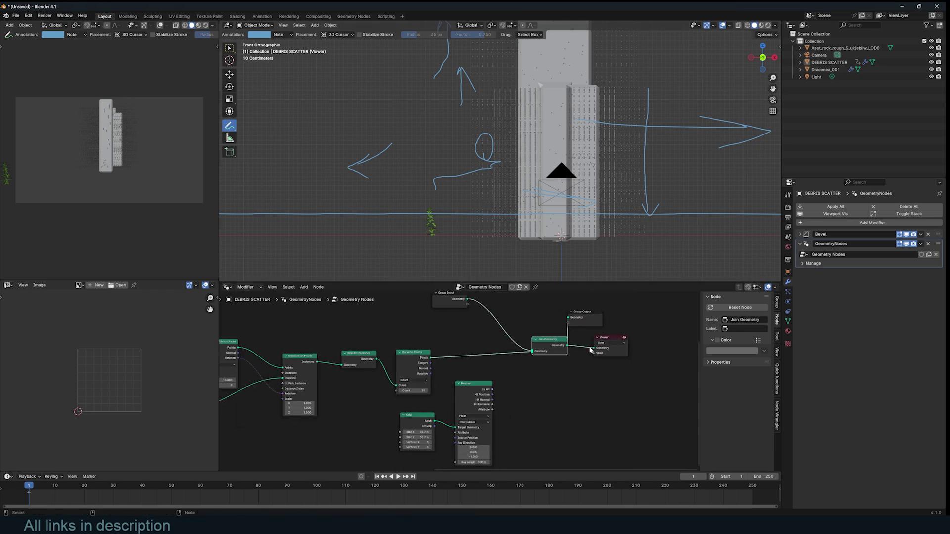
middle_drag(675, 307, 624, 313)
drag(615, 311, 630, 364)
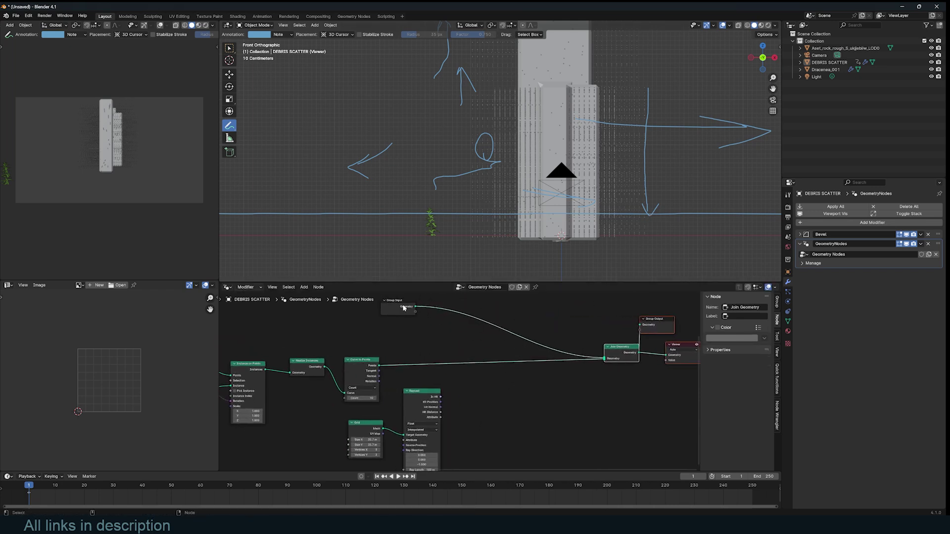
drag(404, 308, 611, 310)
scroll(612, 350, up, 4)
middle_drag(505, 370, 622, 341)
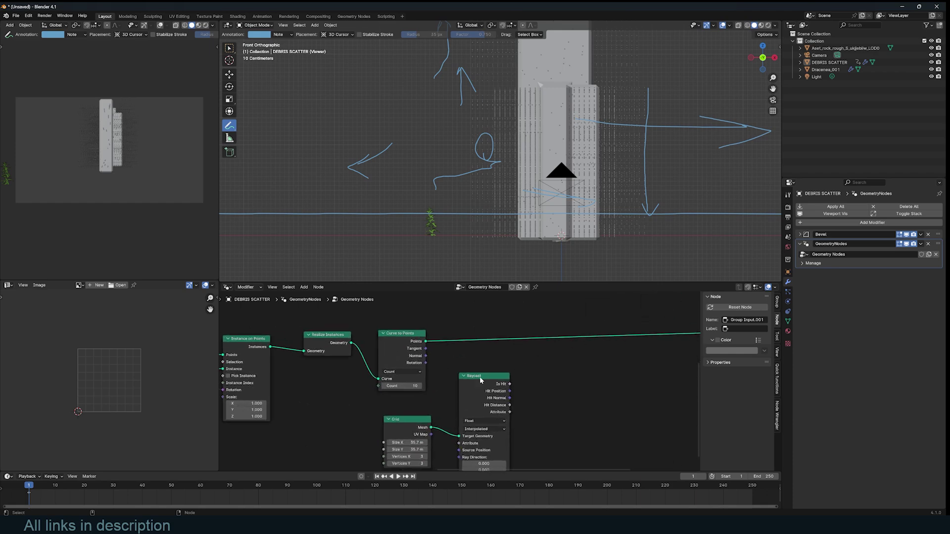
Insert a Set Position node between Curve to Points and Join Geometry
drag(474, 378, 467, 372)
scroll(514, 354, down, 3)
middle_drag(514, 353, 454, 344)
scroll(454, 345, up, 2)
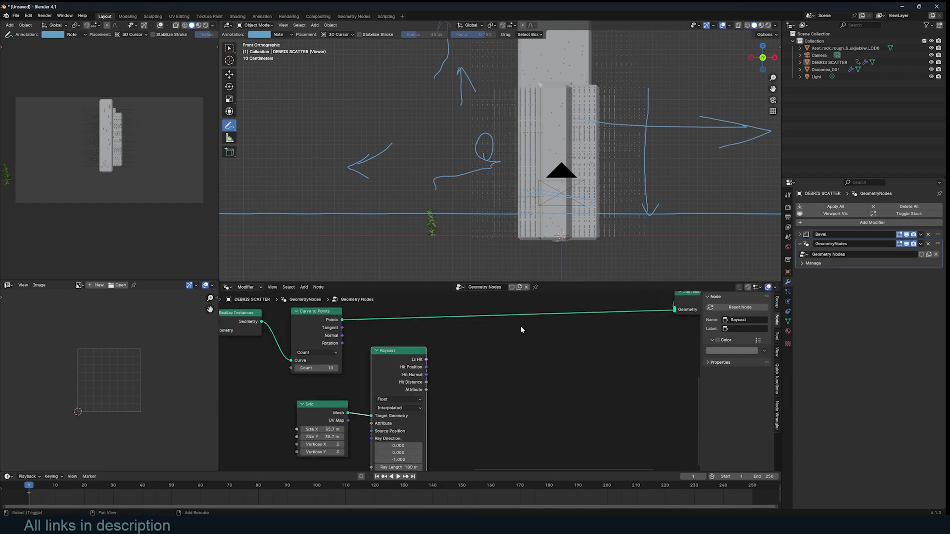
key(shift+a)
text(set)
key(Down)
key(Down)
key(Return)
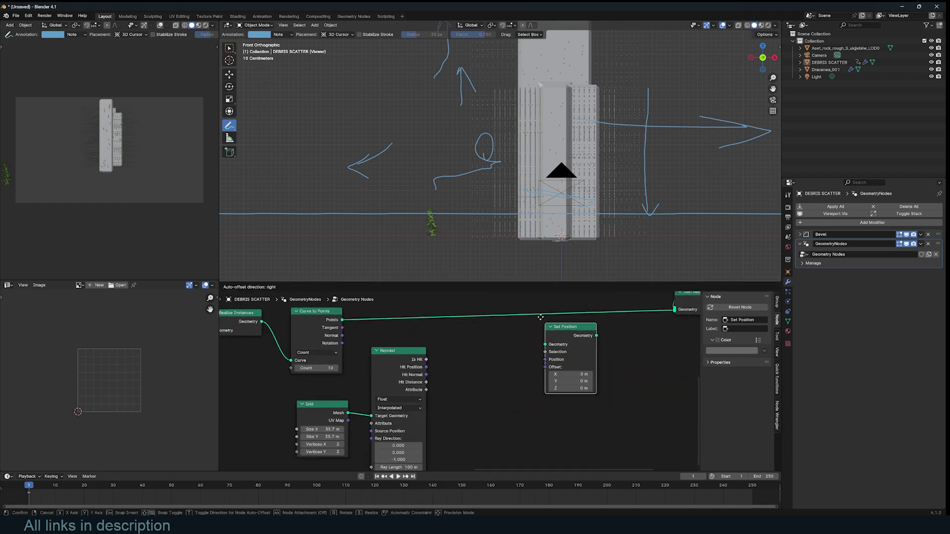
click(565, 341)
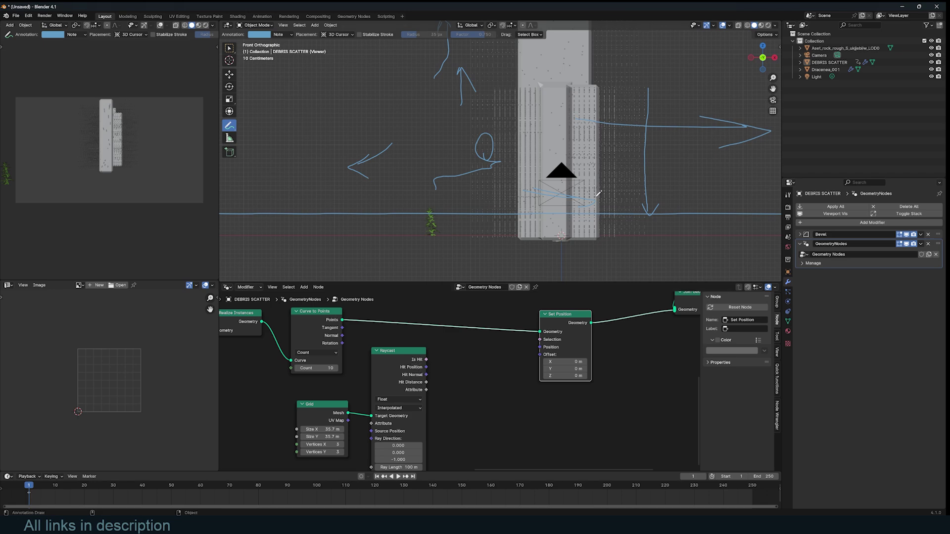
Connect the Raycast node's Hit Position to the Position input of Set Position
middle_drag(444, 373, 464, 355)
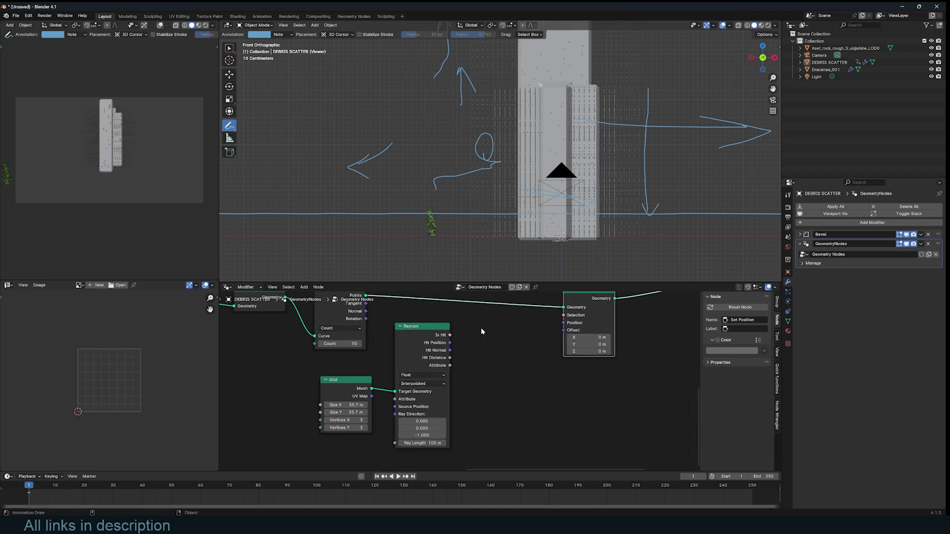
drag(452, 345, 563, 322)
middle_drag(597, 224, 597, 176)
scroll(497, 329, down, 6)
scroll(465, 342, up, 3)
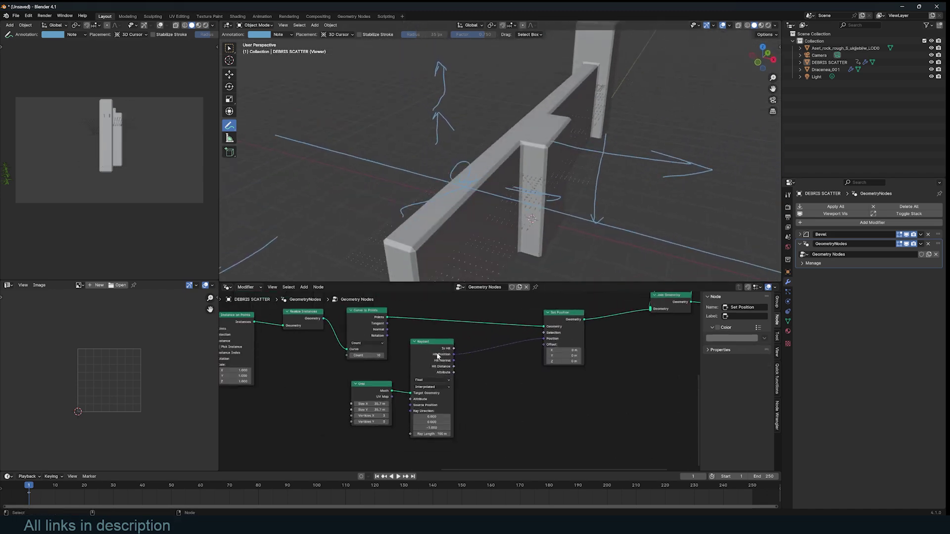
Preview the Grid and Curve to Points outputs in the Viewer and examine the points in front view
scroll(437, 357, up, 1)
ctrl+shift+click(371, 388)
scroll(532, 210, down, 6)
middle_drag(532, 210, 548, 184)
scroll(391, 325, down, 4)
ctrl+shift+click(394, 334)
scroll(558, 184, down, 2)
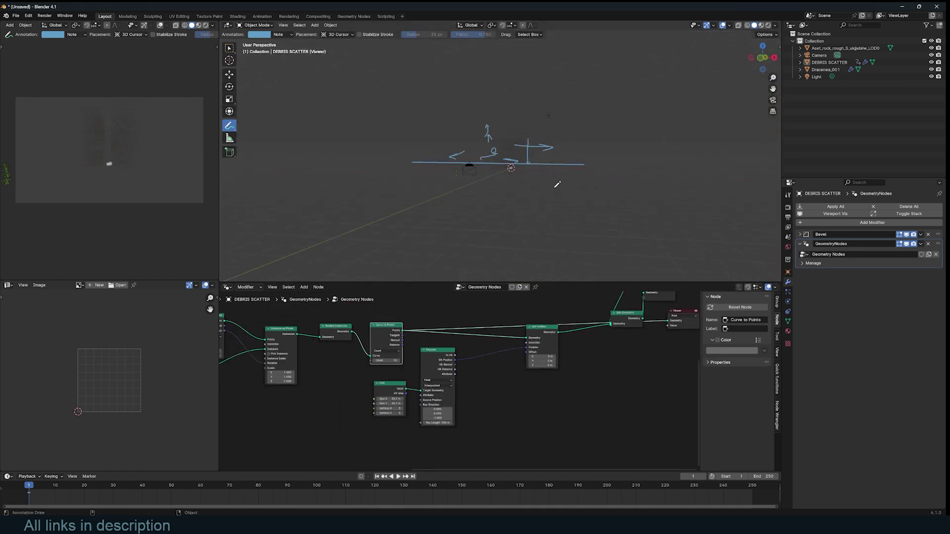
key(KP_1)
scroll(565, 160, up, 5)
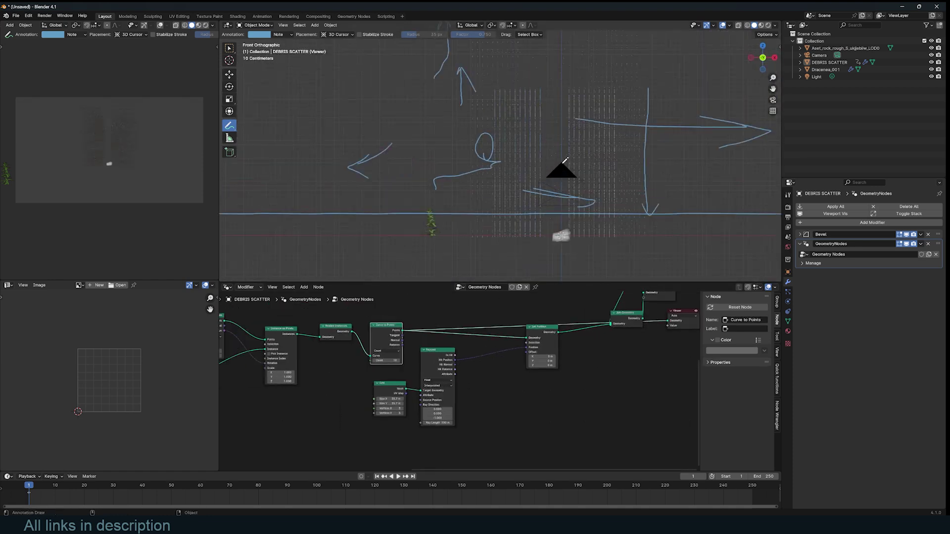
scroll(565, 159, down, 3)
scroll(468, 400, down, 2)
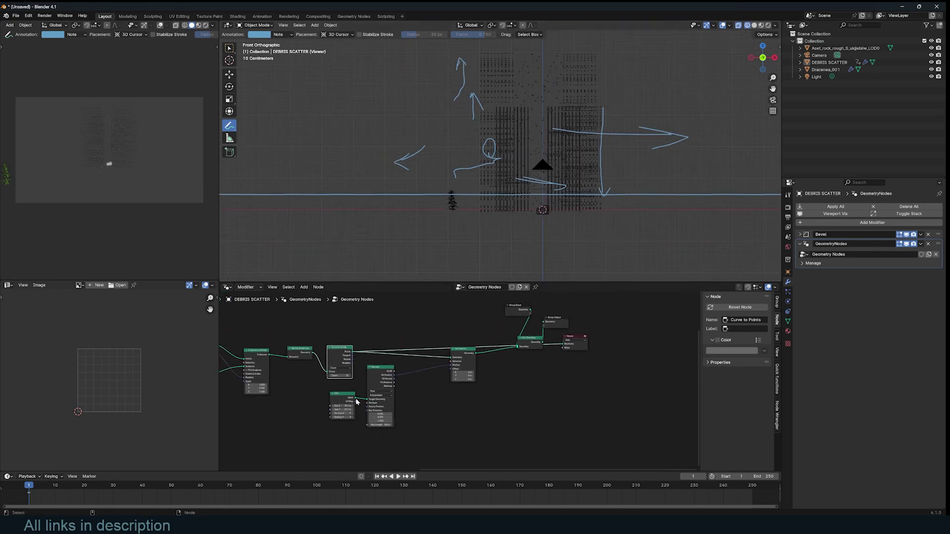
Connect the Grid node's Mesh to Join Geometry and preview the joined output in the Viewer
ctrl+shift+click(349, 399)
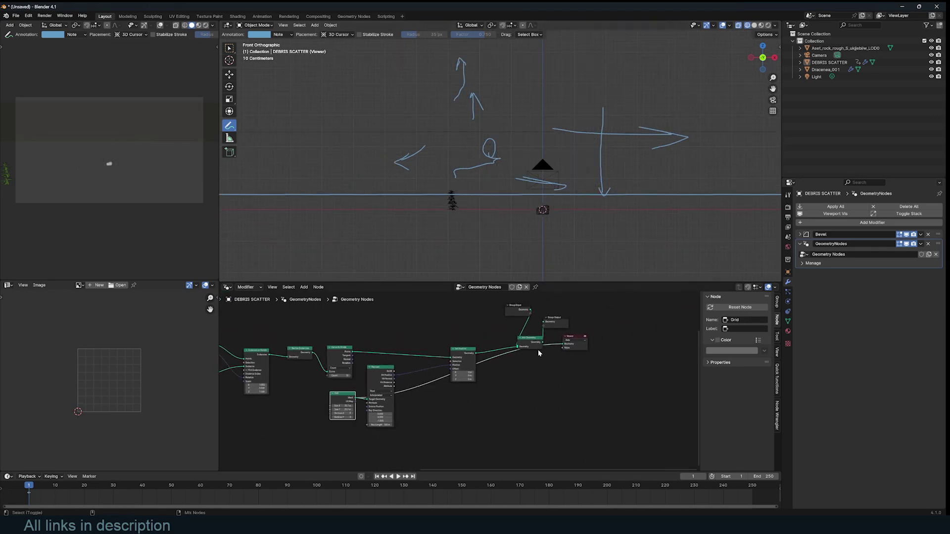
key(ctrl+z)
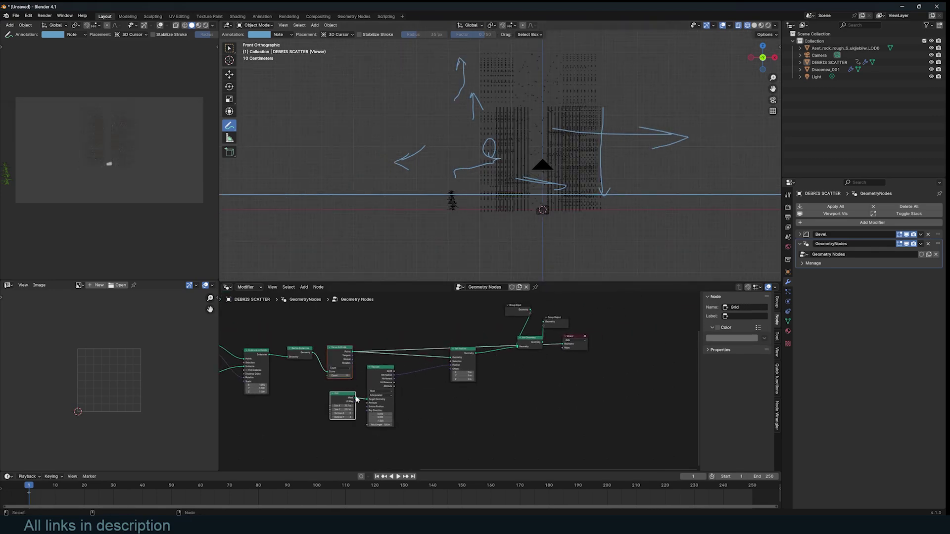
drag(355, 398, 518, 351)
ctrl+shift+click(535, 345)
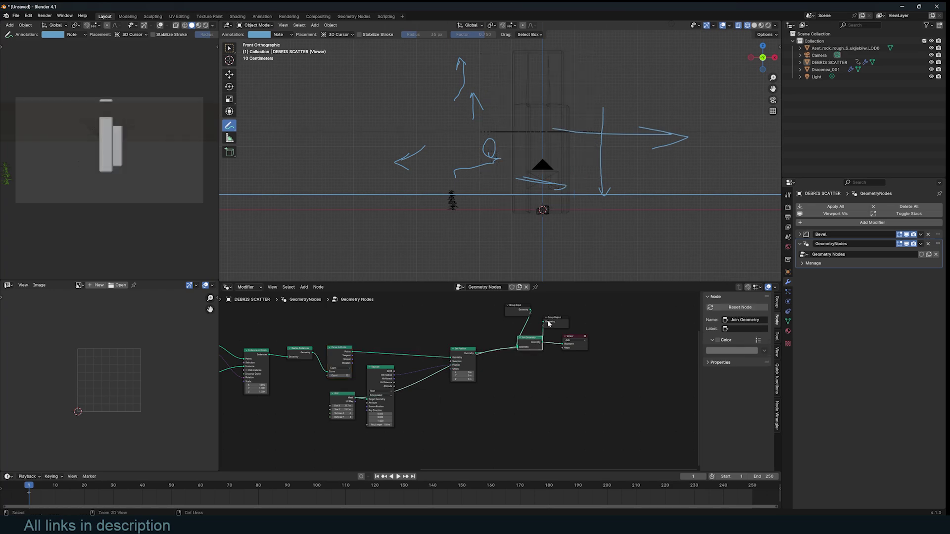
Switch the viewport back to solid shading and examine the wall and projected points against the grid in perspective
middle_drag(573, 176, 632, 206)
key(shift+z)
scroll(698, 196, down, 5)
middle_drag(698, 195, 715, 183)
scroll(670, 198, up, 3)
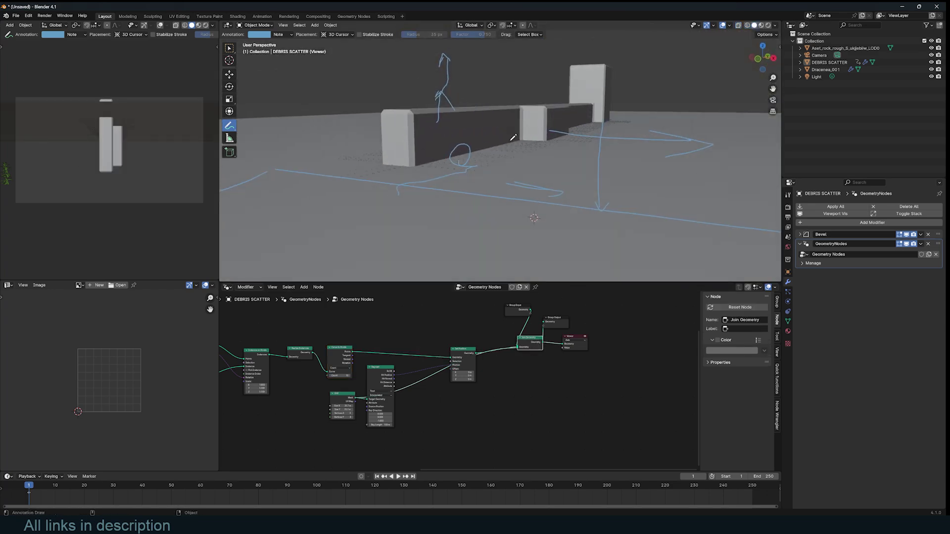
Delete the annotation layer with the sketched notes, activate the Move tool and select the DEBRIS SCATTER object
mouse_move(519, 147)
middle_down()
mouse_move(543, 170)
mouse_move(589, 159)
middle_up()
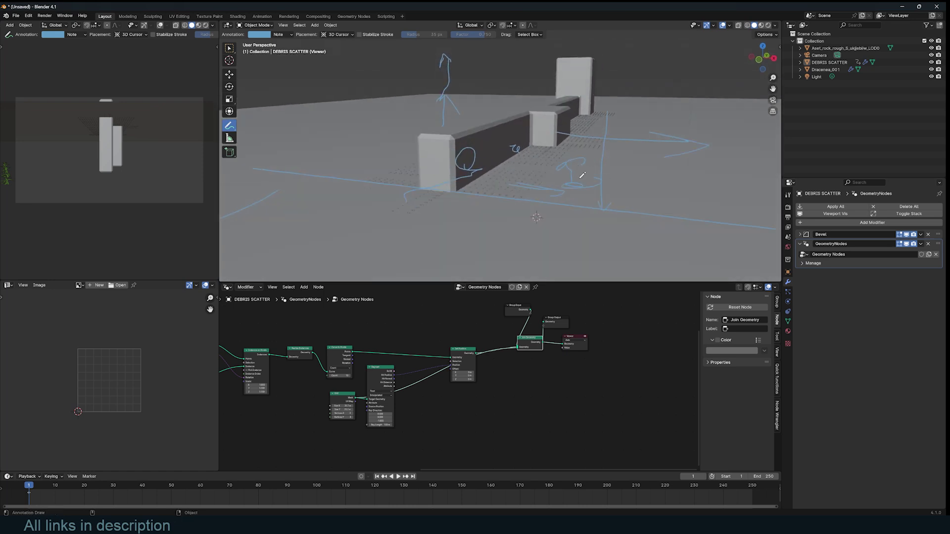
scroll(600, 182, down, 3)
click(290, 35)
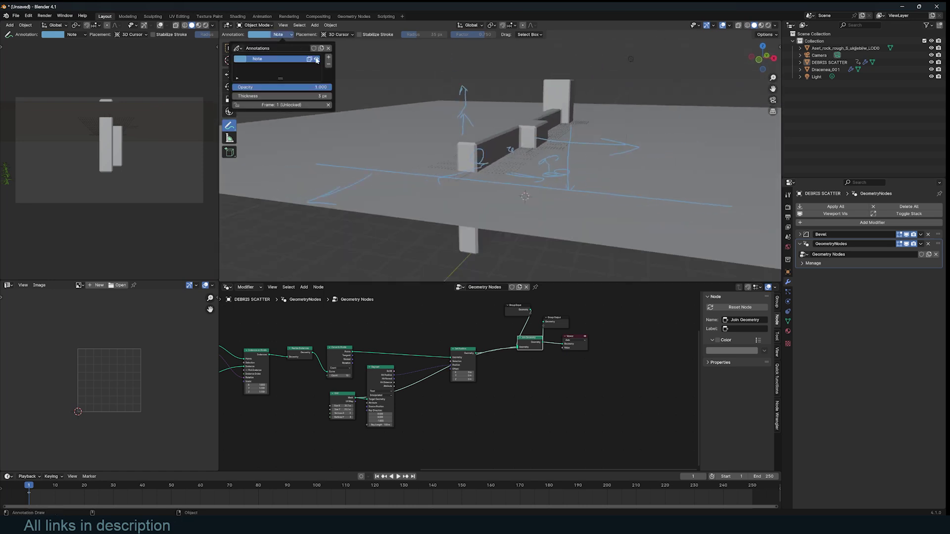
click(329, 65)
click(229, 74)
middle_drag(505, 149, 533, 168)
click(549, 219)
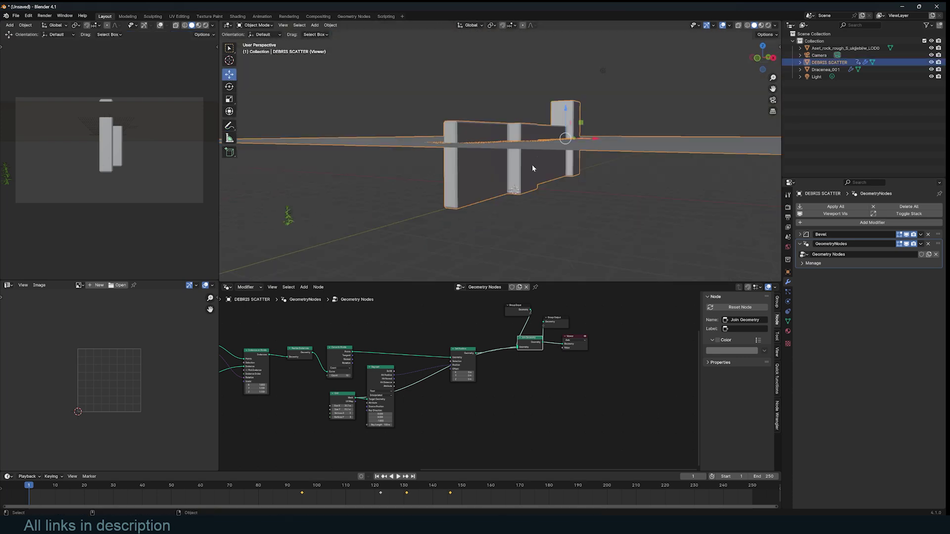
Switch the viewport to wireframe shading and examine the projected points and ground grid against the wall from several angles
scroll(532, 166, up, 4)
mouse_move(531, 169)
middle_down()
mouse_move(536, 176)
mouse_move(521, 180)
middle_up()
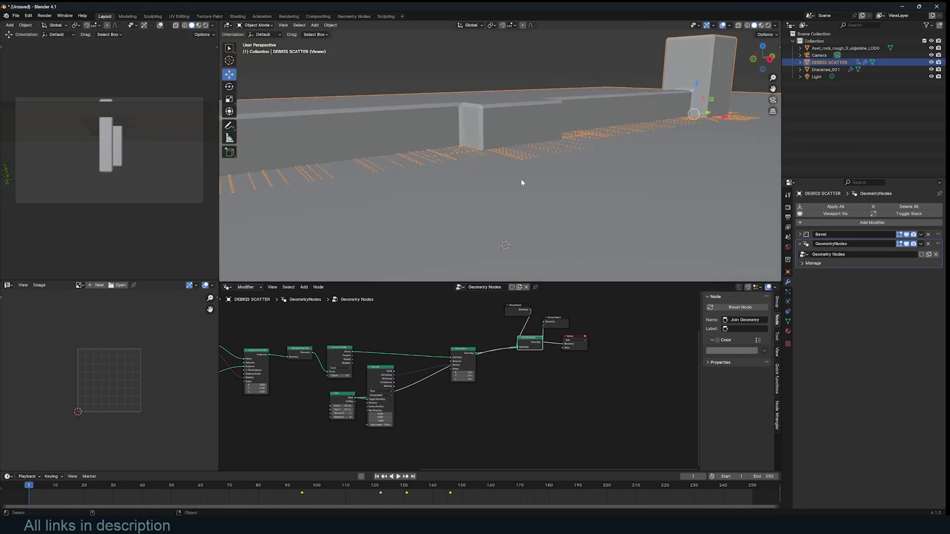
key(z)
click(459, 174)
mouse_move(457, 174)
middle_down()
mouse_move(443, 169)
mouse_move(487, 179)
middle_up()
scroll(444, 168, down, 3)
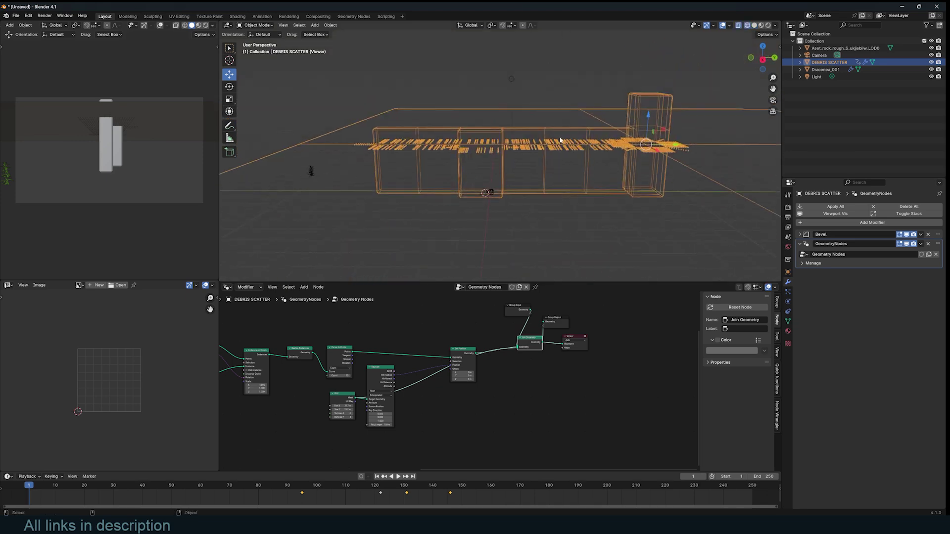
click(570, 136)
middle_drag(570, 136, 562, 139)
click(642, 164)
scroll(643, 163, up, 5)
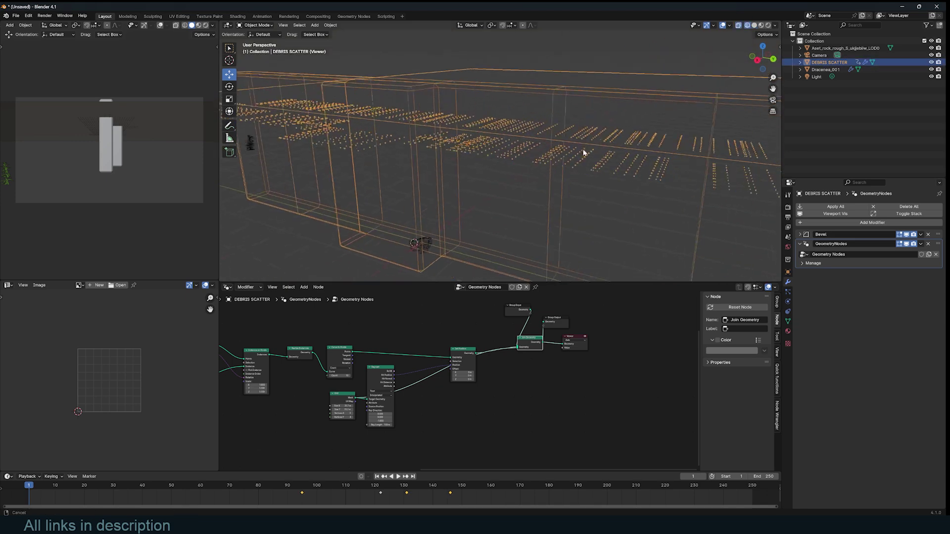
scroll(643, 151, down, 5)
scroll(488, 355, up, 4)
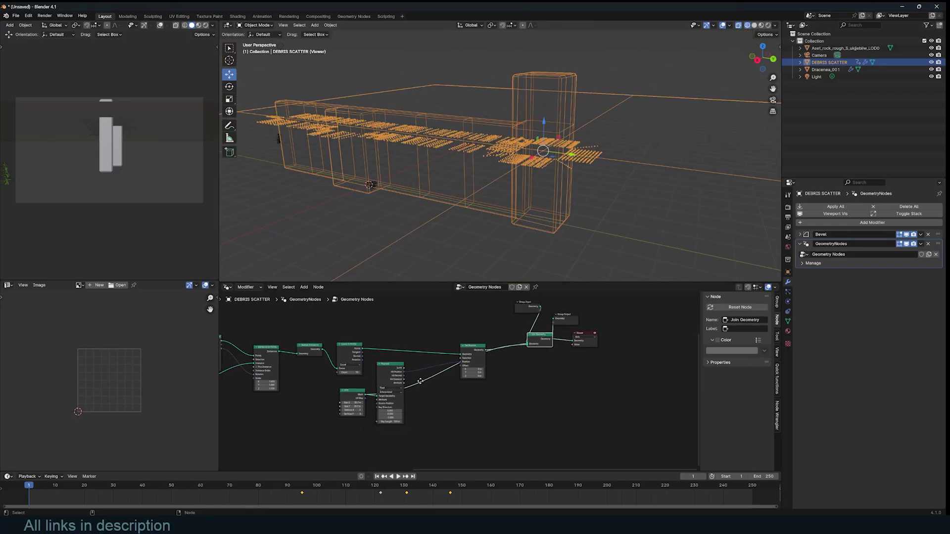
Space out the Grid and Raycast nodes and insert a Set Position node between Grid Mesh and Raycast Target Geometry
drag(391, 351, 282, 380)
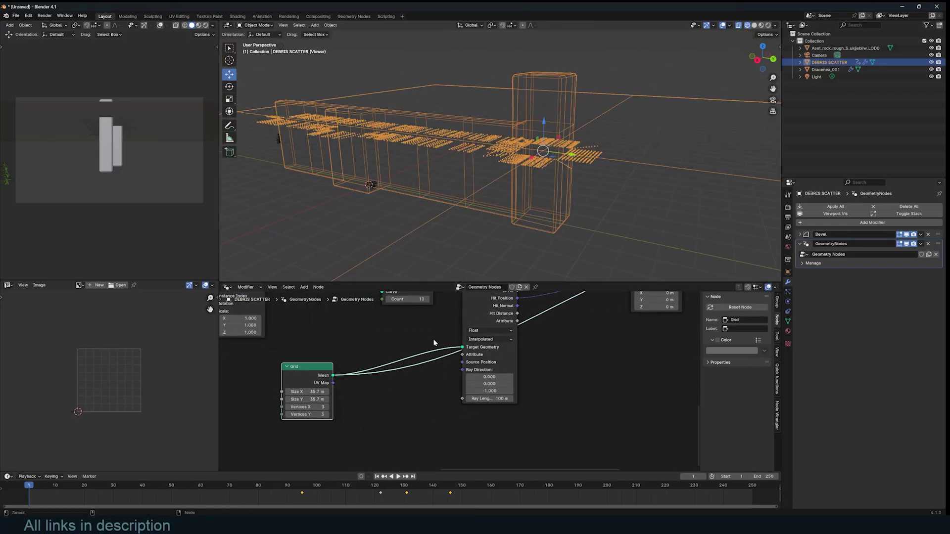
scroll(451, 335, down, 3)
drag(467, 323, 533, 345)
click(532, 344)
key(shift+a)
text(set)
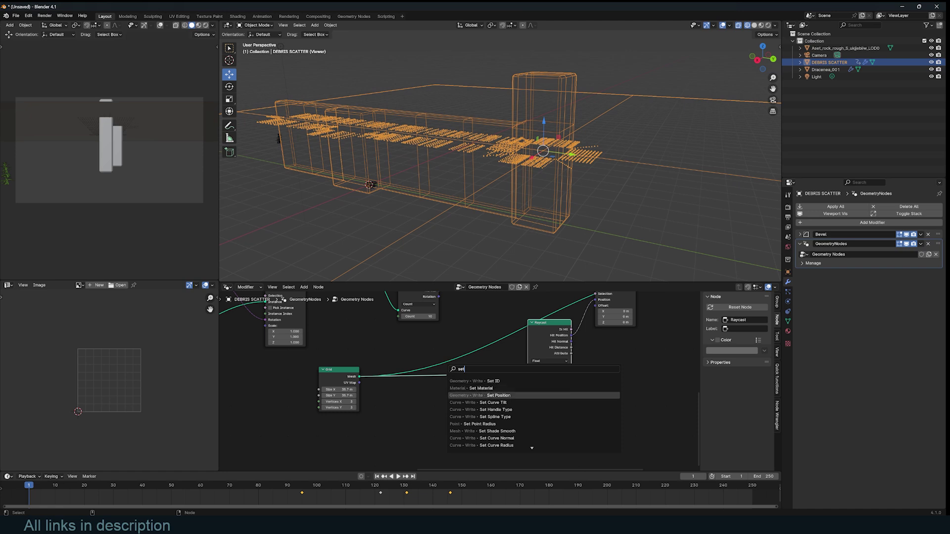
key(Return)
click(492, 415)
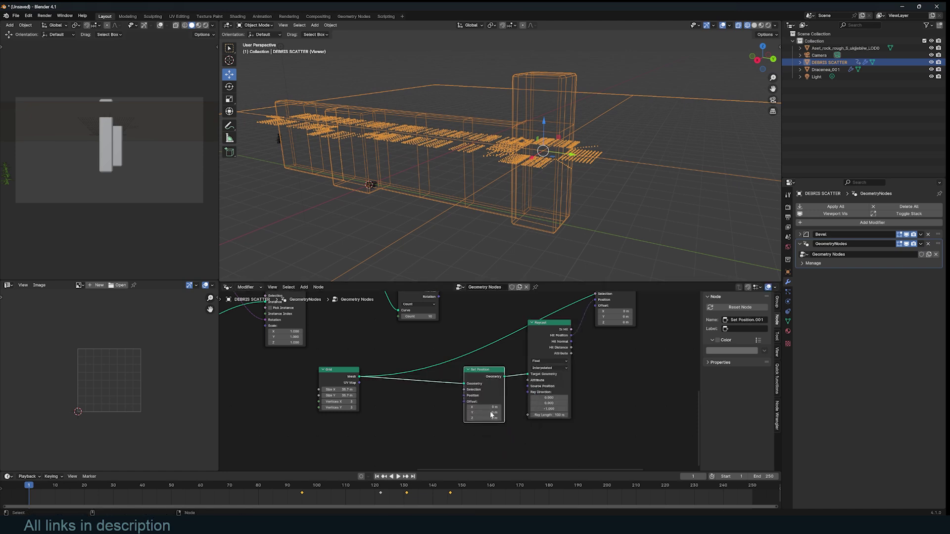
Set the new Set Position node's Z offset to about -1.14 m and return the viewport to solid shading
drag(484, 418, 428, 418)
scroll(564, 244, down, 4)
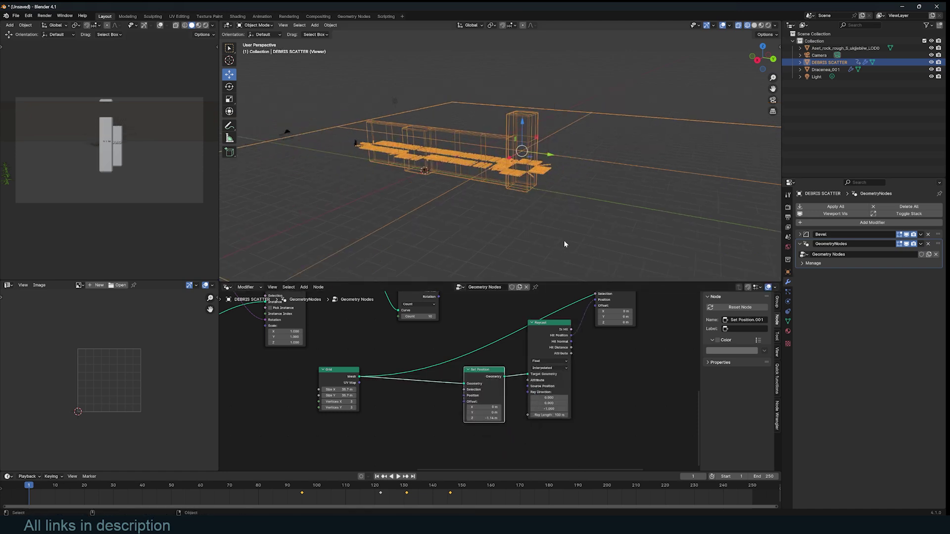
key(z)
click(631, 224)
scroll(572, 344, down, 4)
scroll(572, 344, up, 2)
Connect the grid's Set Position output to Join Geometry and remove the Grid node's direct link to it
middle_drag(612, 333, 589, 347)
middle_drag(664, 300, 549, 345)
drag(550, 348, 565, 368)
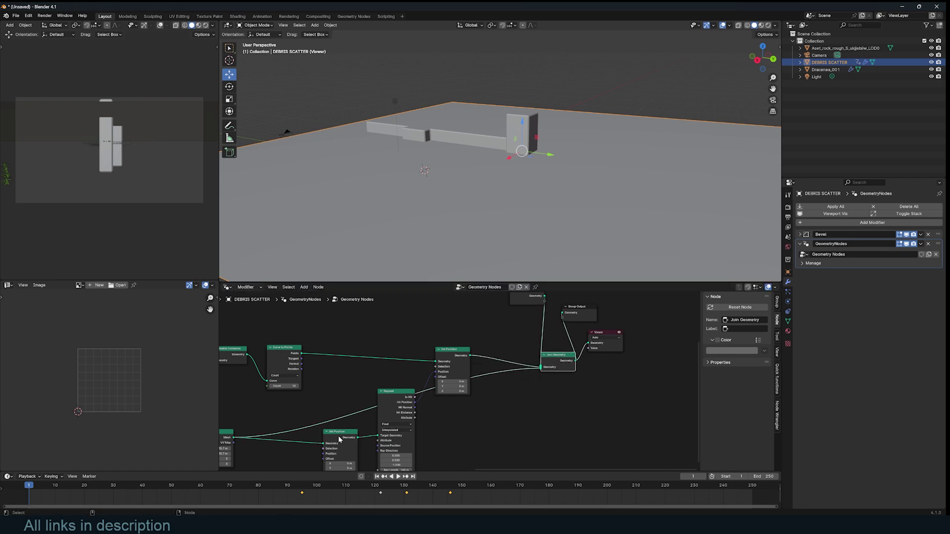
drag(356, 439, 475, 395)
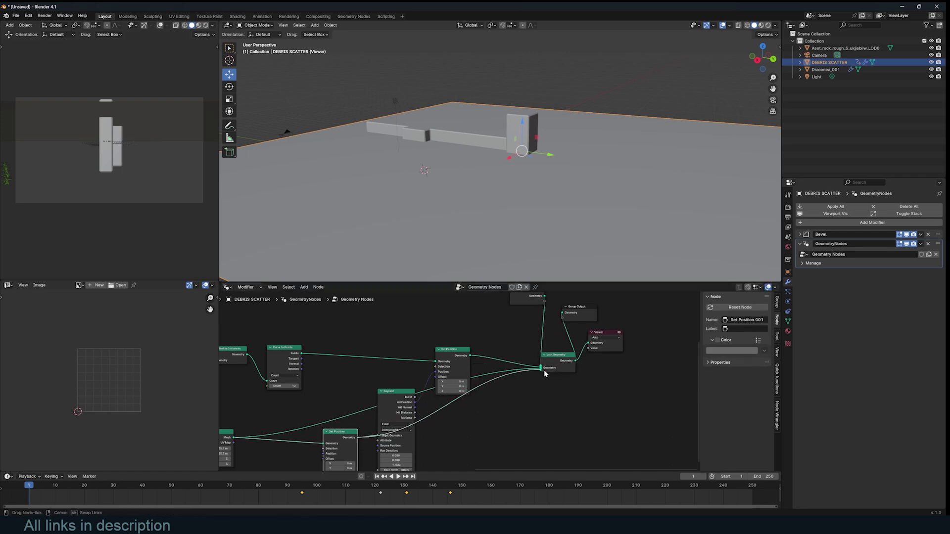
scroll(545, 372, up, 4)
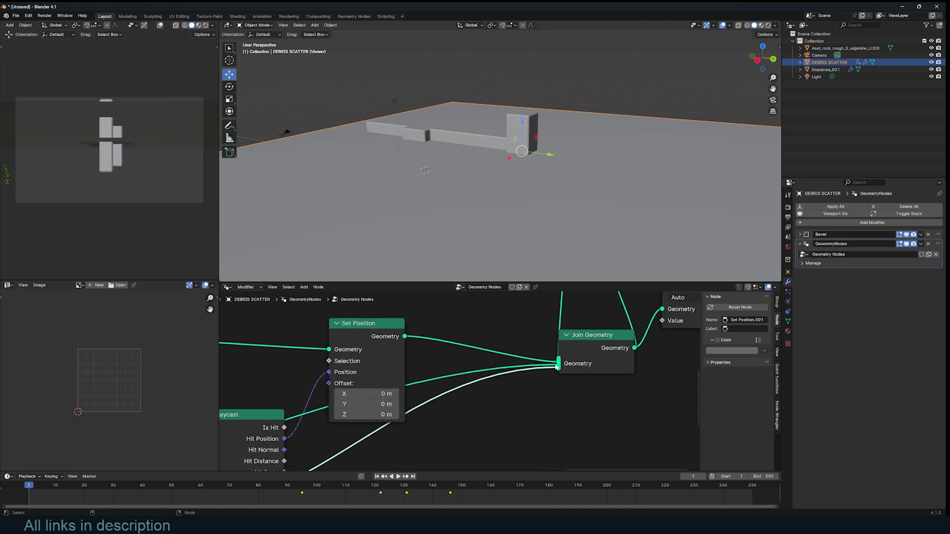
drag(556, 367, 514, 370)
scroll(489, 250, down, 4)
Lower the ground grid to the base of the wall by setting its Set Position Z offset to about -2.47 m
middle_drag(490, 250, 515, 250)
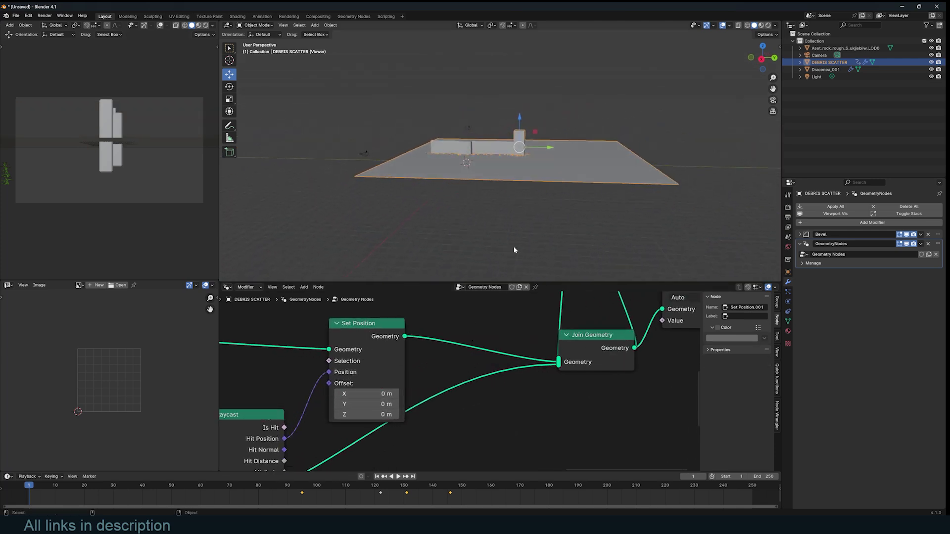
middle_drag(445, 396, 535, 330)
scroll(509, 189, up, 4)
middle_drag(510, 191, 523, 209)
key(z)
click(585, 174)
scroll(523, 209, up, 2)
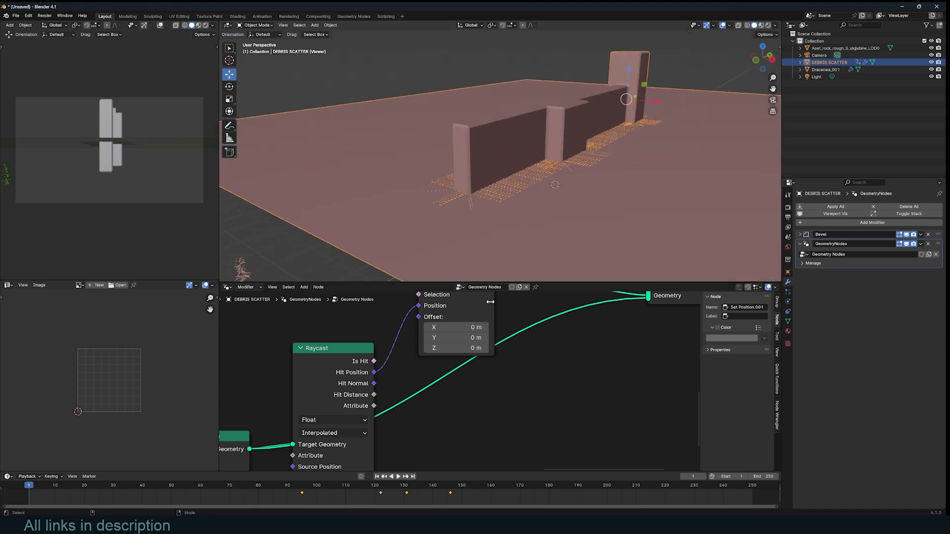
middle_drag(454, 357, 653, 263)
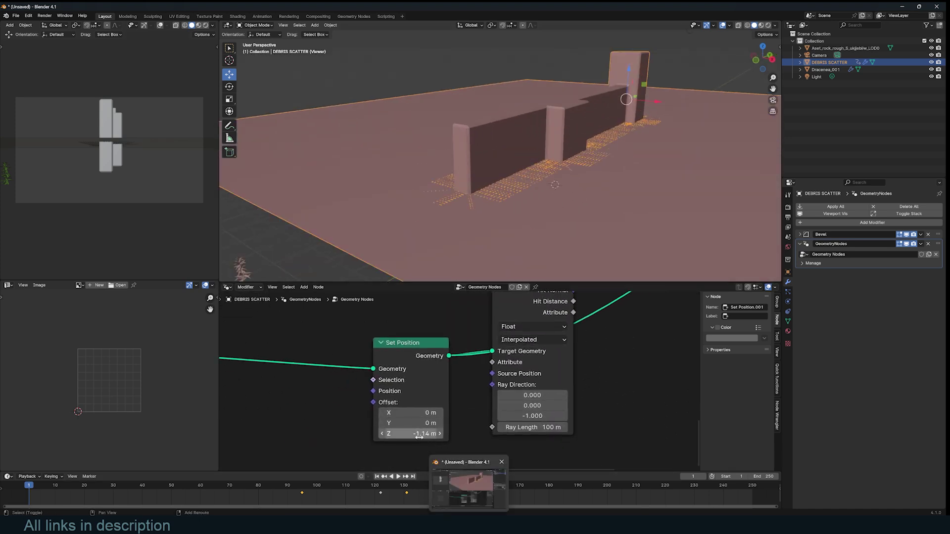
drag(420, 435, 354, 435)
middle_drag(557, 193, 577, 149)
scroll(424, 341, down, 11)
Move the Grid node closer to its Set Position node and add a Position input node above it
middle_drag(424, 341, 526, 350)
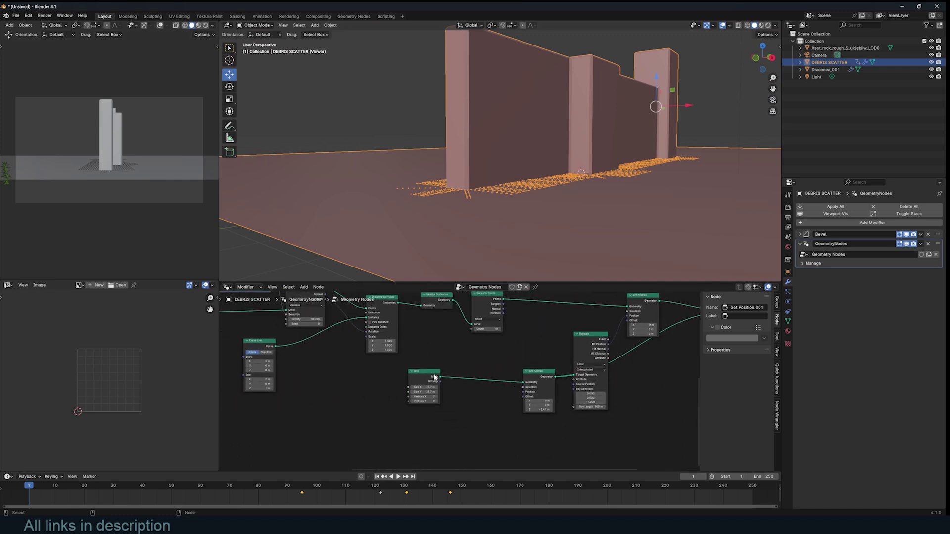
drag(432, 377, 478, 403)
scroll(446, 371, up, 5)
middle_drag(428, 353, 426, 352)
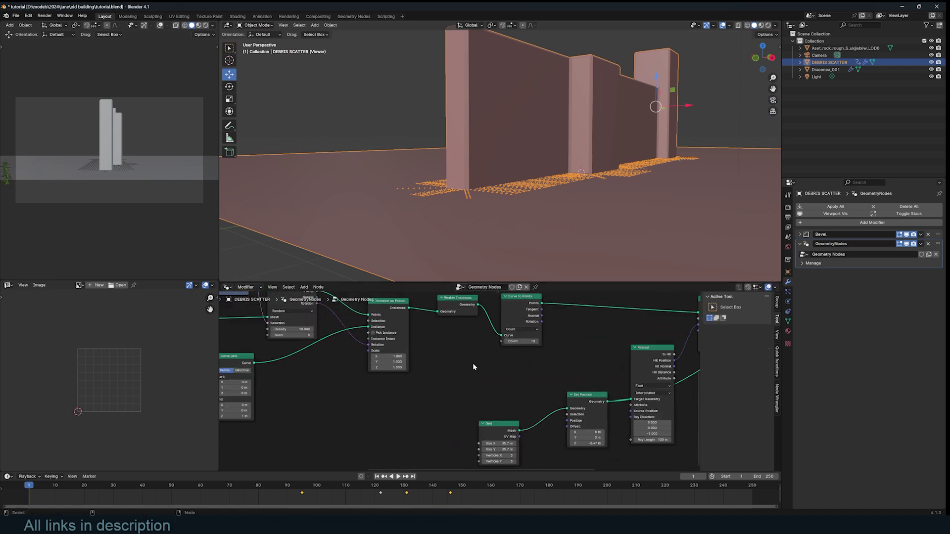
scroll(473, 363, up, 2)
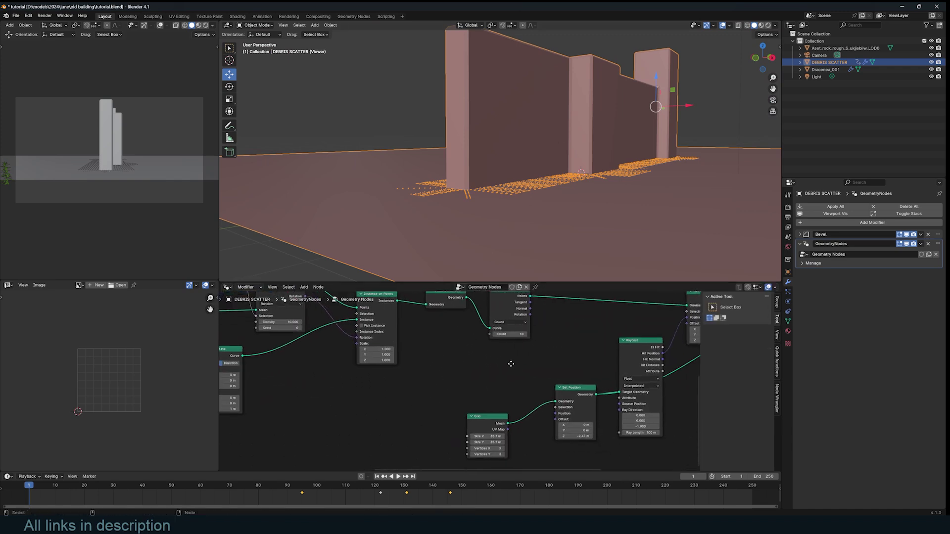
middle_drag(441, 359, 442, 366)
scroll(442, 366, down, 2)
key(shift+a)
click(443, 334)
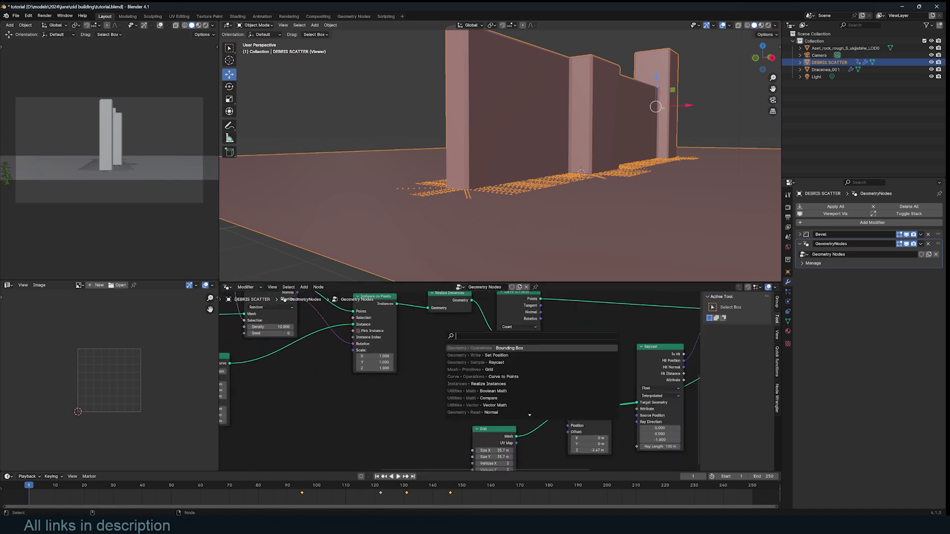
text(position)
key(Return)
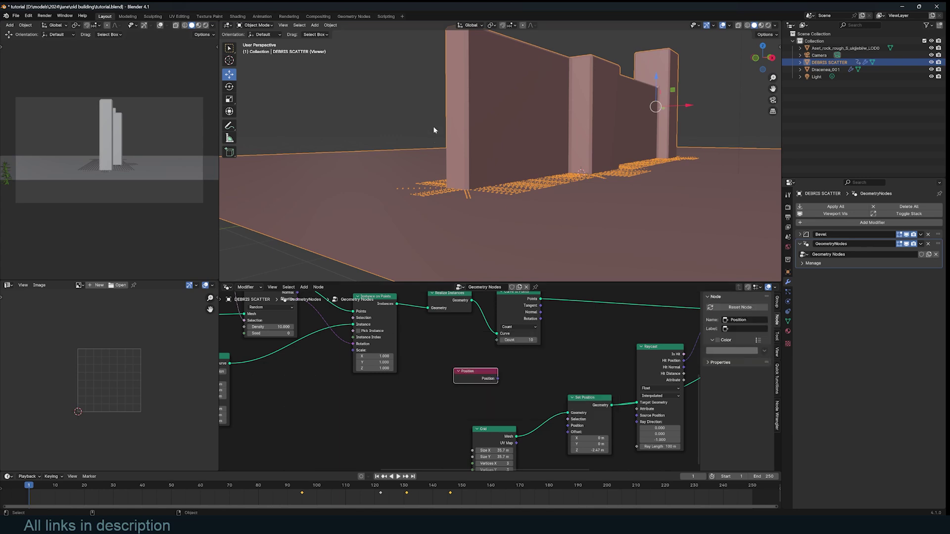
Annotate the wall face with a few small freehand circles and marks, ending with the Move tool active
click(229, 126)
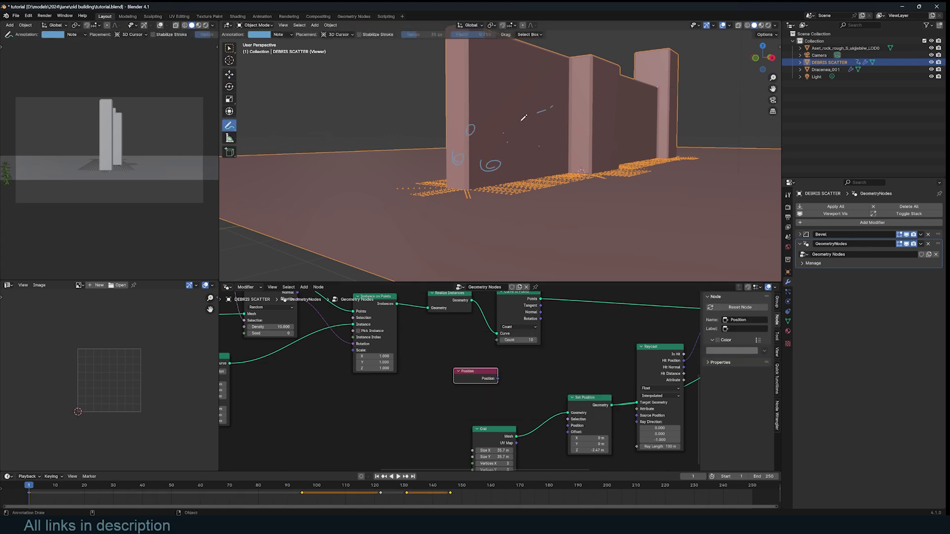
click(229, 74)
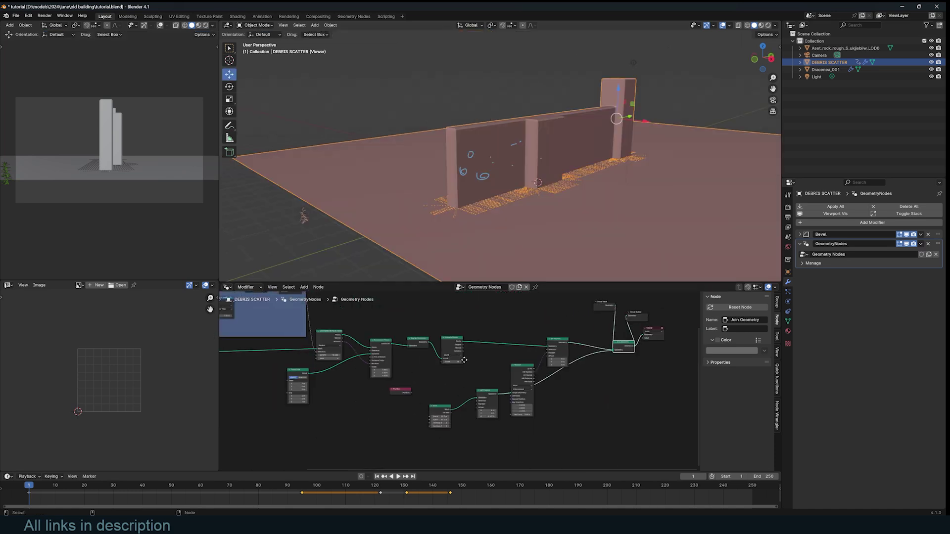
Insert a Capture Attribute node on the link between Group Input and Distribute Points on Faces
scroll(382, 361, up, 2)
key(shift+a)
click(395, 360)
text(ca)
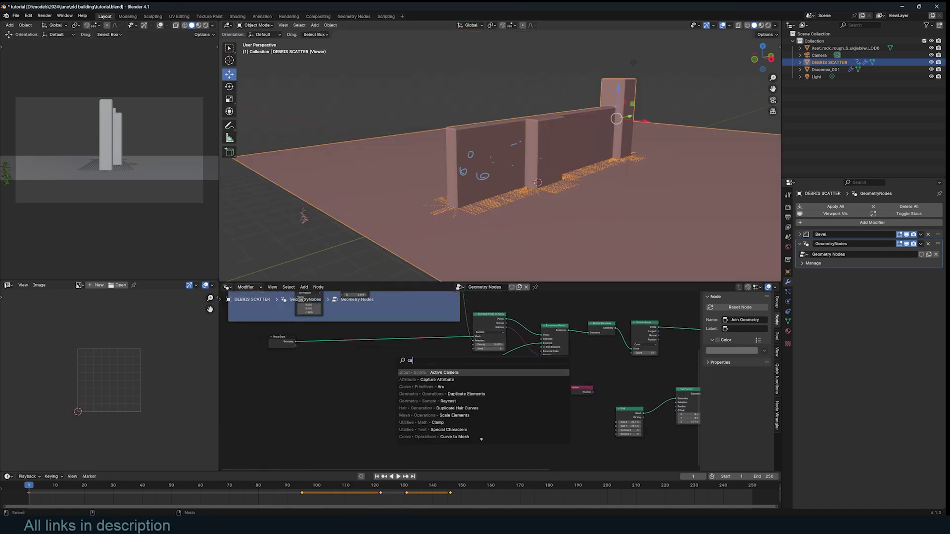
click(420, 380)
click(374, 336)
scroll(366, 361, up, 2)
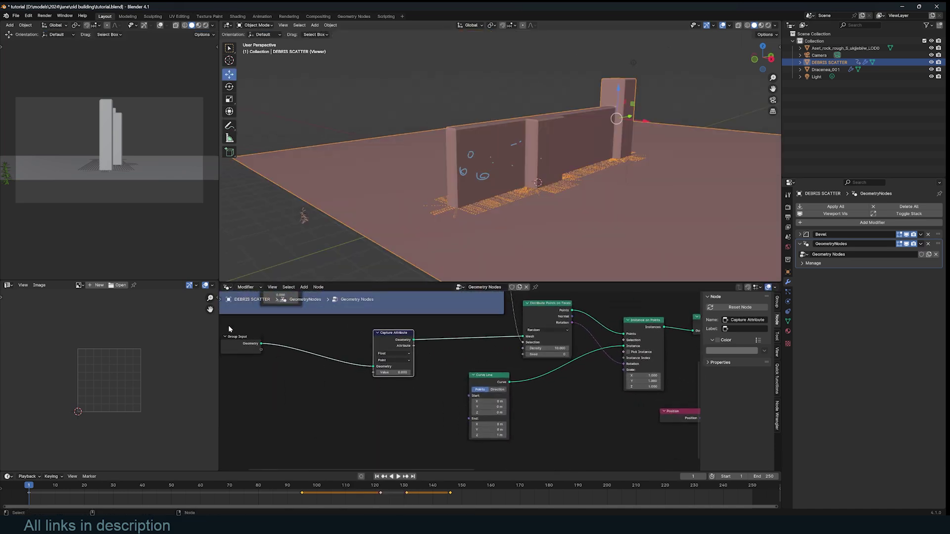
drag(522, 315, 527, 315)
Preview the Distribute Points on Faces output in the Viewer, examine the wall points, and return the preview to Join Geometry
ctrl+shift+click(546, 314)
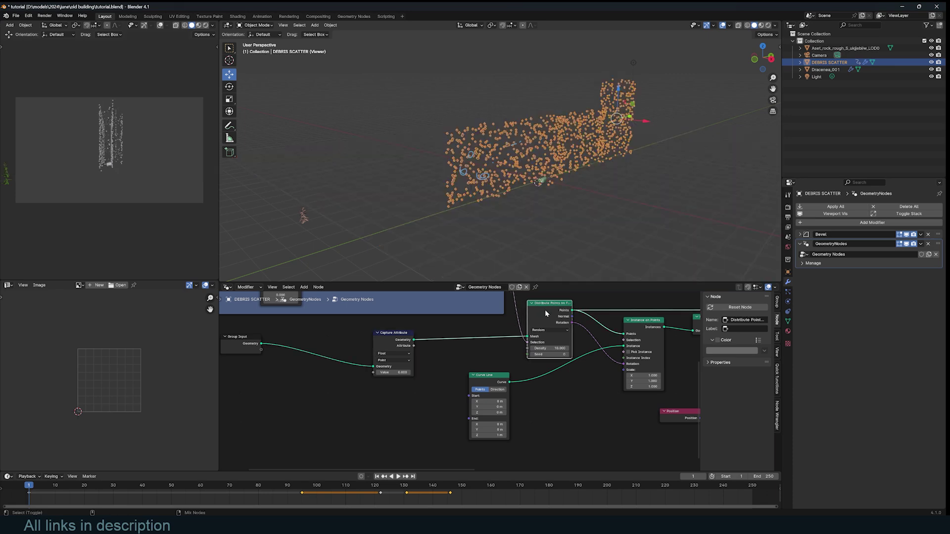
scroll(661, 341, down, 8)
scroll(534, 169, up, 4)
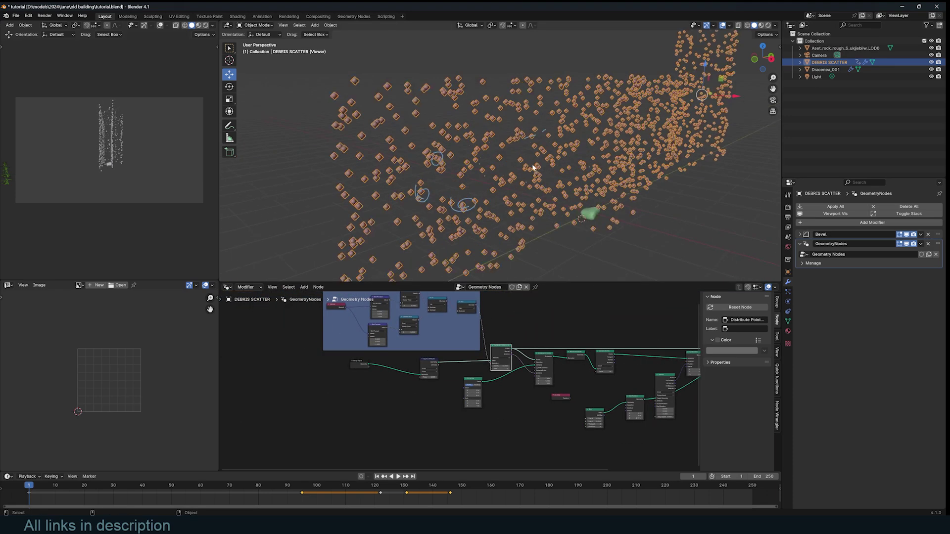
middle_drag(534, 170, 535, 161)
scroll(616, 342, down, 5)
middle_drag(592, 348, 449, 360)
scroll(449, 360, up, 5)
ctrl+shift+click(515, 375)
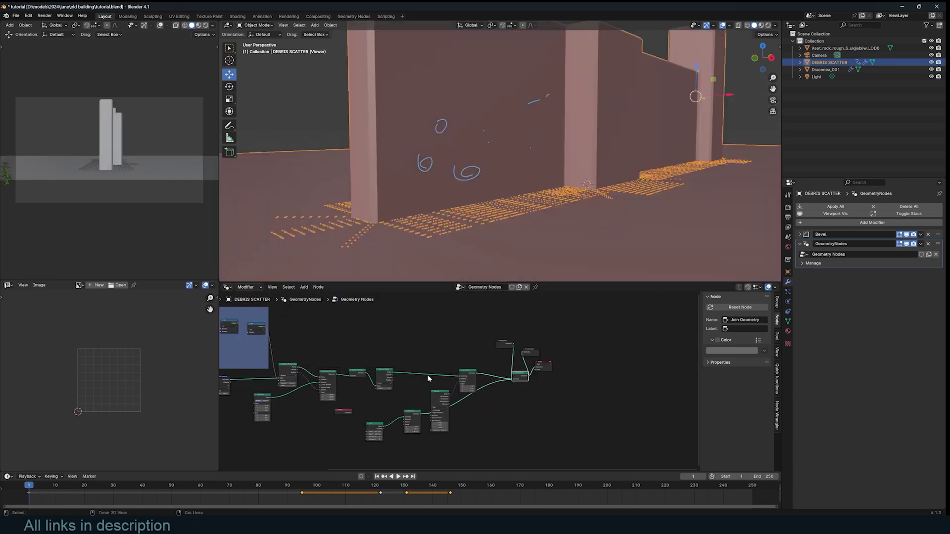
Set the Capture Attribute data type to Vector and connect a Position node to its Value input
middle_drag(258, 376, 510, 378)
middle_drag(408, 371, 480, 359)
scroll(473, 358, up, 6)
scroll(594, 366, up, 3)
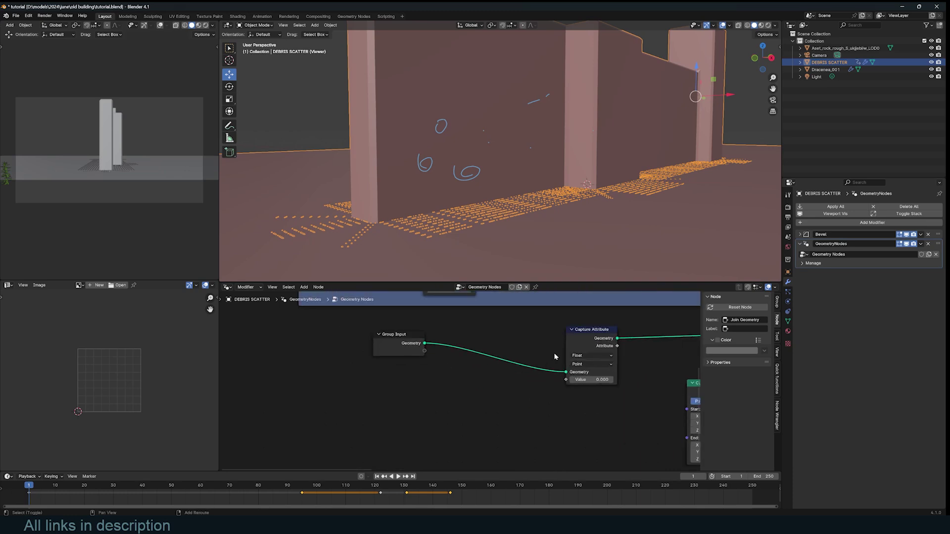
click(588, 356)
click(587, 389)
key(shift+a)
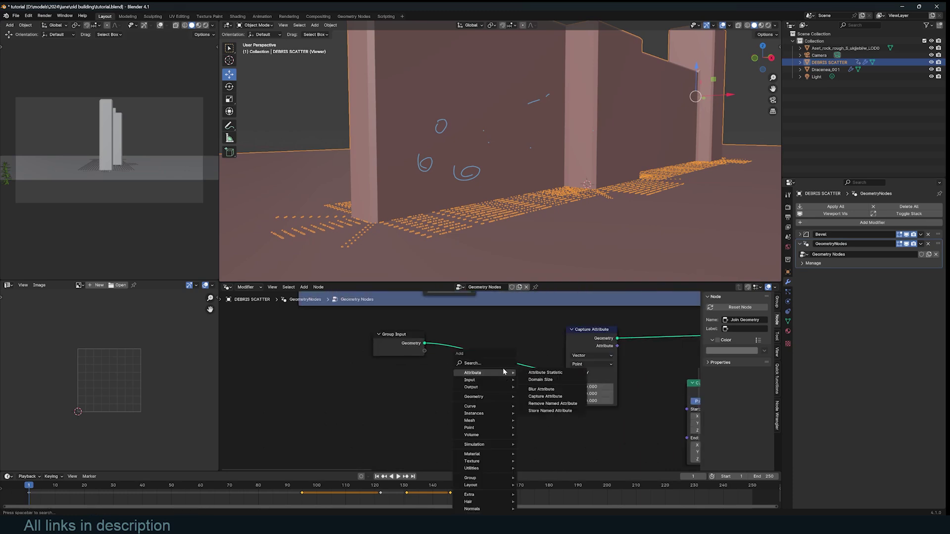
click(503, 364)
text(pos)
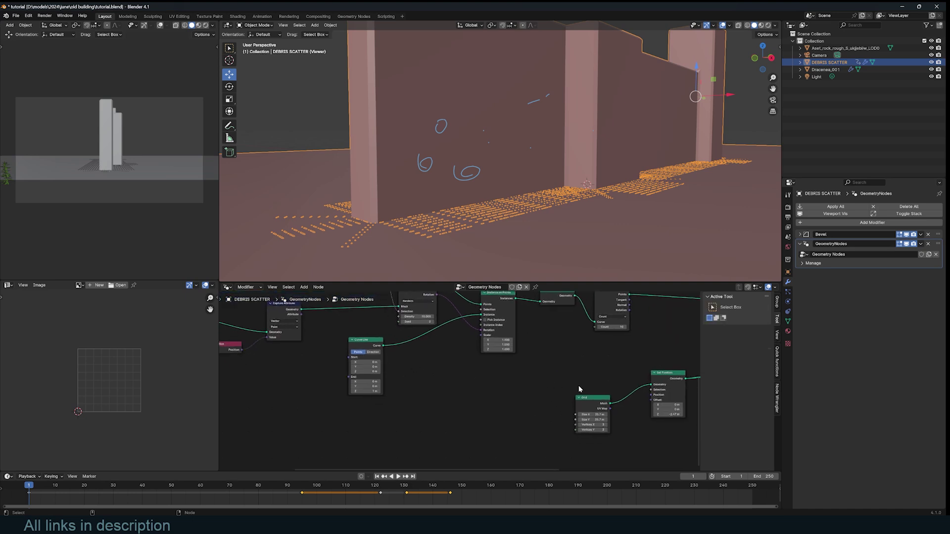
Add an Attribute Statistic node and connect the Capture Attribute's Geometry output to its Geometry input
middle_drag(579, 389, 566, 382)
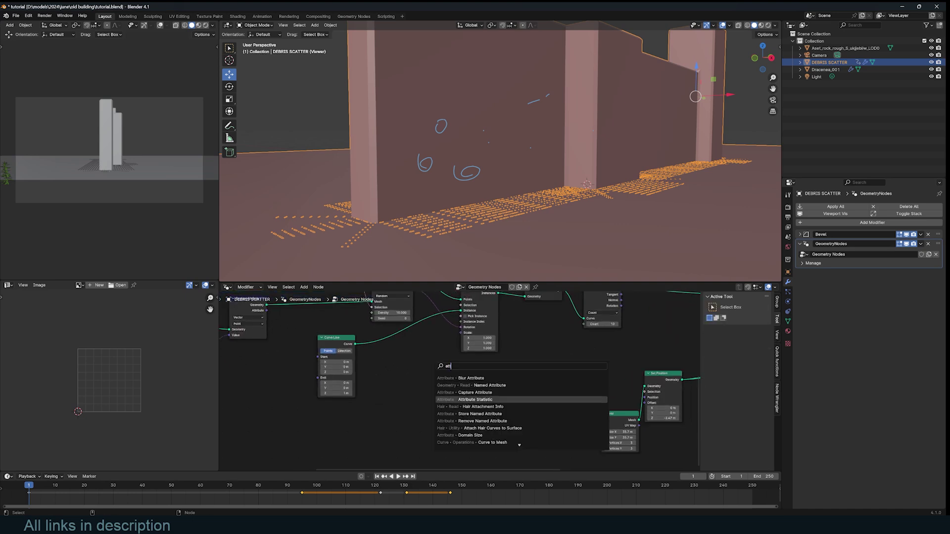
click(490, 400)
click(451, 367)
middle_drag(343, 361, 365, 366)
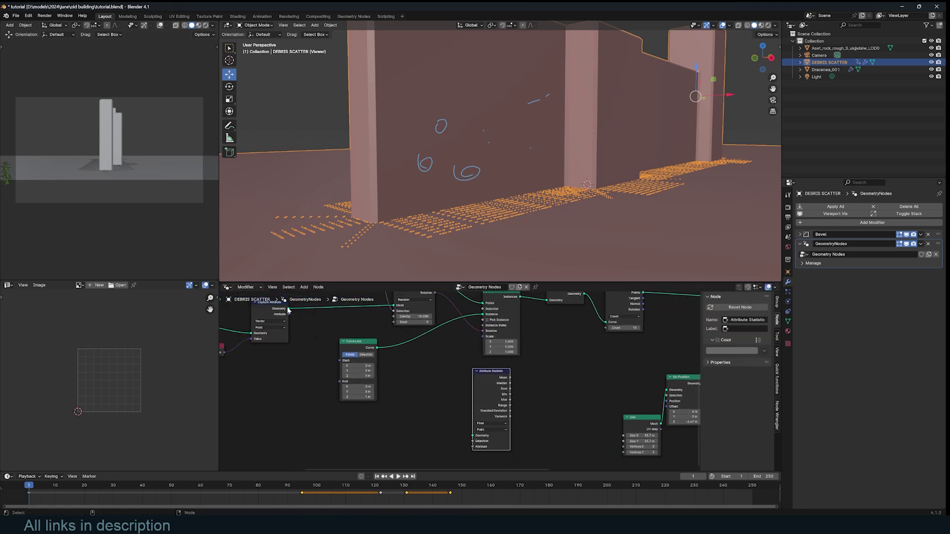
drag(288, 310, 474, 418)
scroll(365, 395, down, 1)
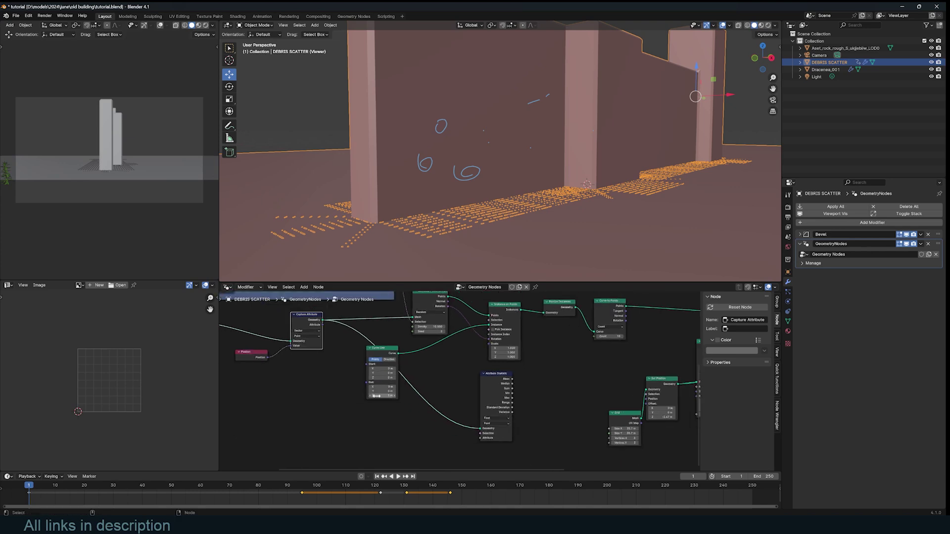
Remove the Capture Attribute node while keeping Group Input connected, and move the Position node close to Attribute Statistic
drag(310, 344, 315, 317)
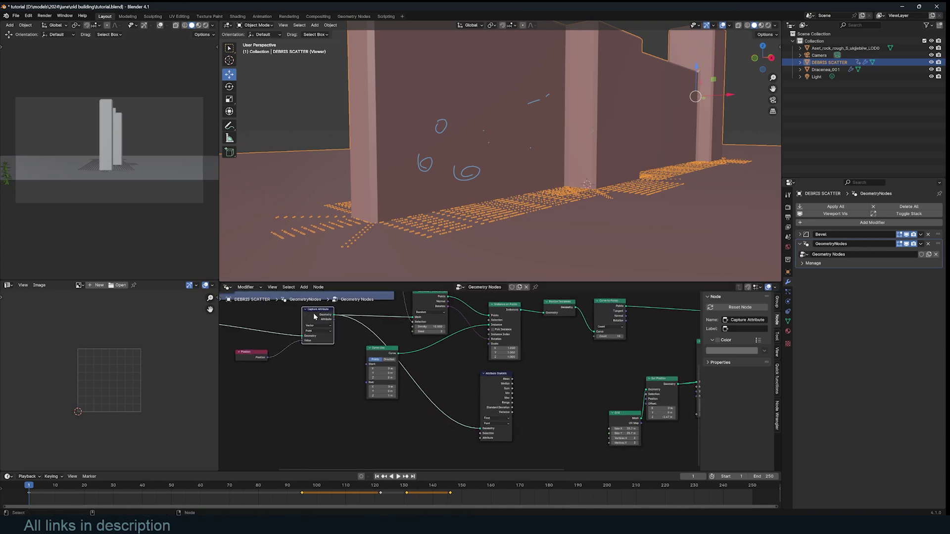
key(ctrl+x)
middle_drag(336, 338, 381, 326)
scroll(381, 326, down, 1)
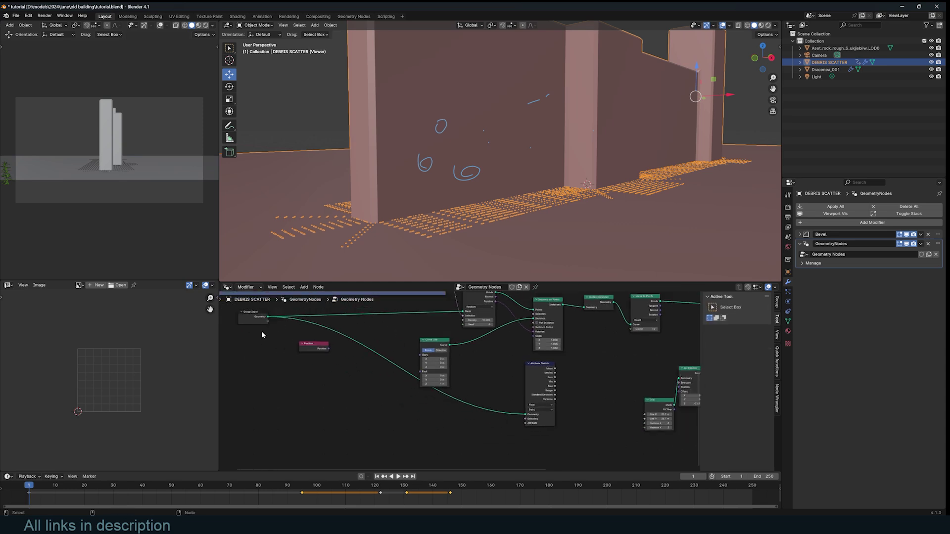
drag(268, 312, 273, 317)
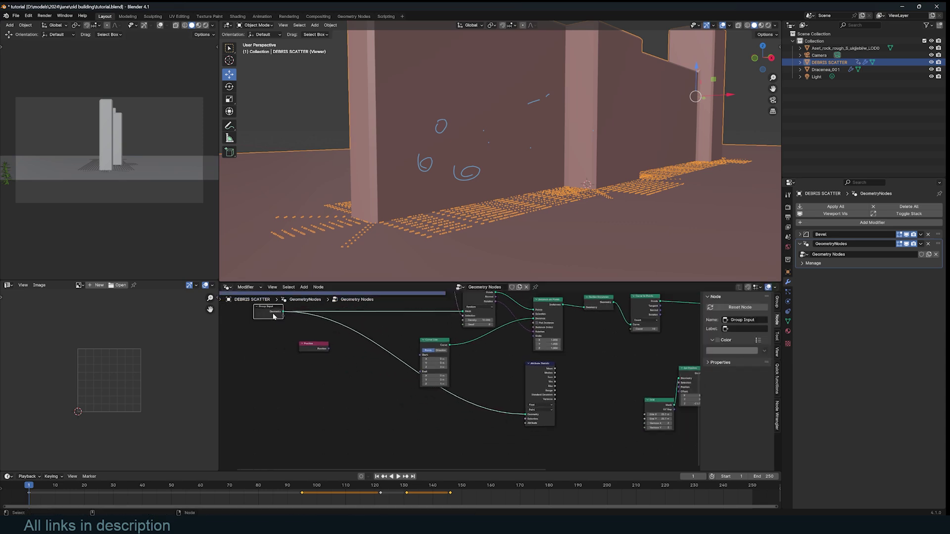
drag(315, 348, 457, 413)
Set the Attribute Statistic data type to Vector and connect the Position node to its Attribute input
scroll(328, 386, up, 8)
middle_drag(516, 419, 402, 385)
click(428, 361)
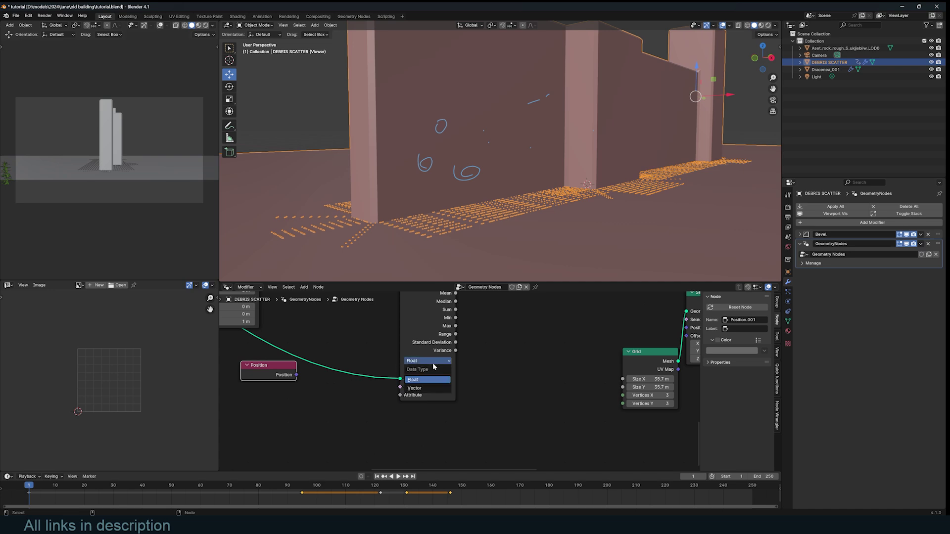
click(415, 389)
drag(269, 366, 337, 395)
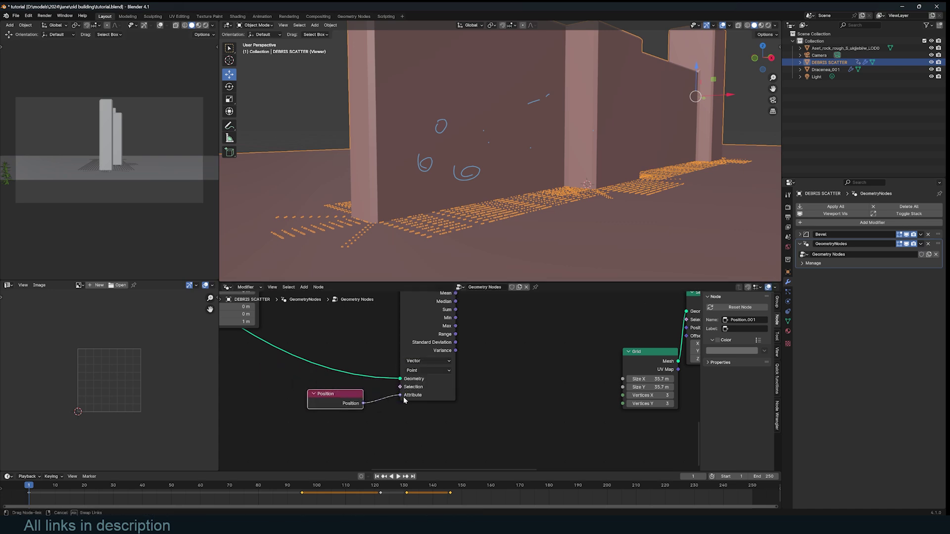
drag(404, 400, 404, 398)
scroll(405, 399, down, 2)
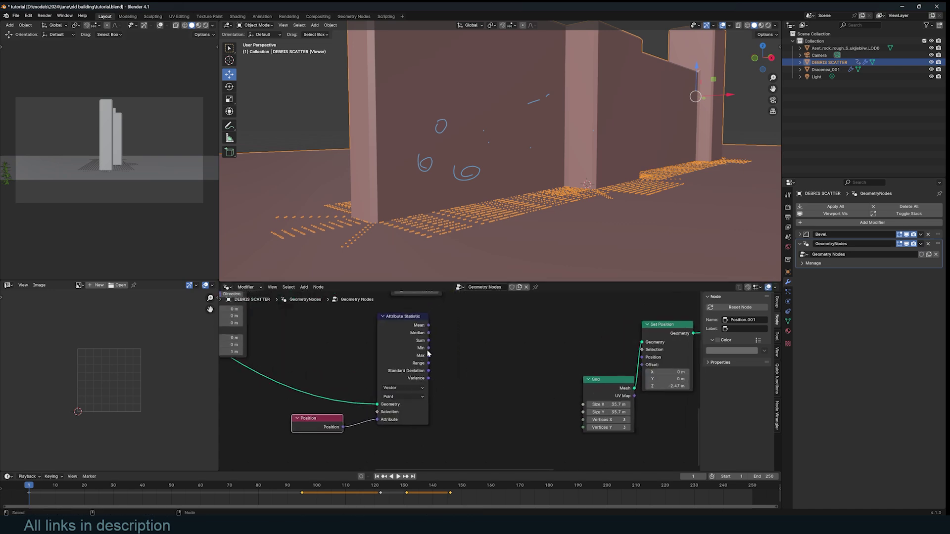
Make room around the Grid's Set Position node and connect the Attribute Statistic's Min output to its Offset
middle_drag(497, 370, 464, 361)
drag(549, 383, 602, 361)
scroll(590, 256, down, 2)
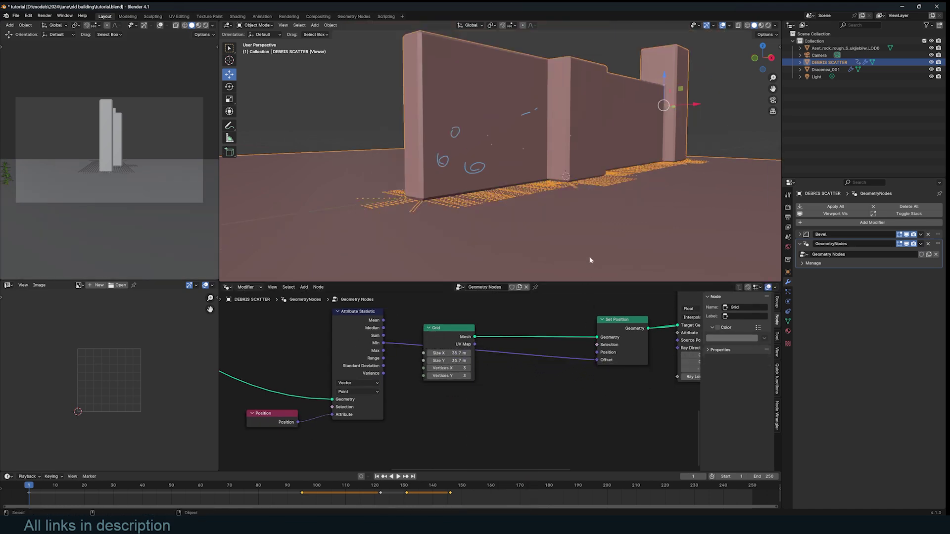
middle_drag(589, 256, 508, 163)
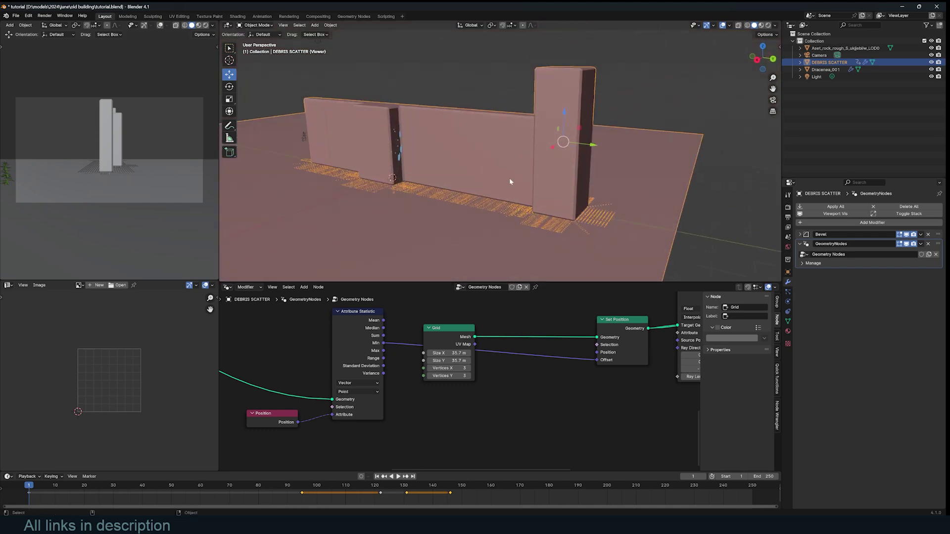
Try moving the wall mesh along Z and rotating it in Edit Mode to test how the ground grid follows
key(Tab)
key(alt+z)
middle_drag(424, 165, 413, 164)
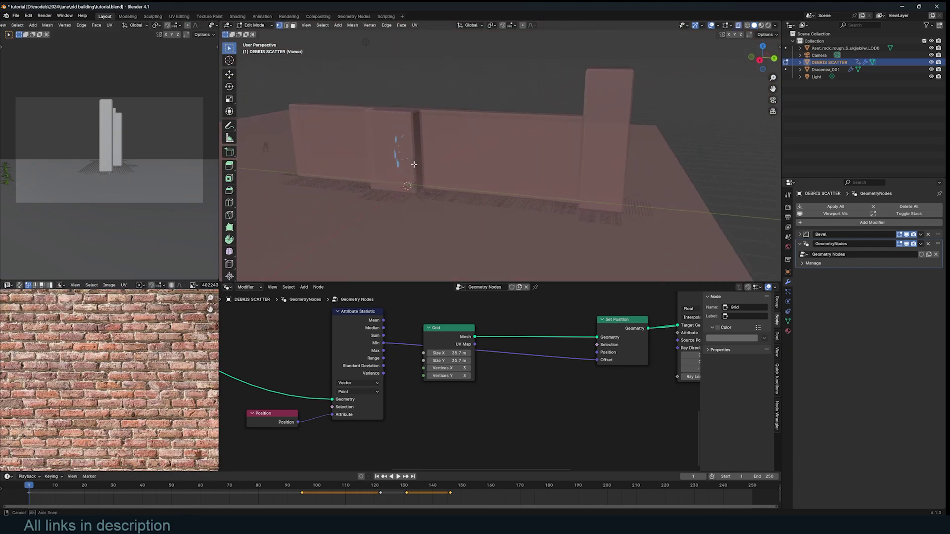
mouse_move(285, 142)
middle_down()
mouse_move(356, 148)
mouse_move(303, 147)
middle_up()
drag(303, 146, 781, 246)
key(g)
key(z)
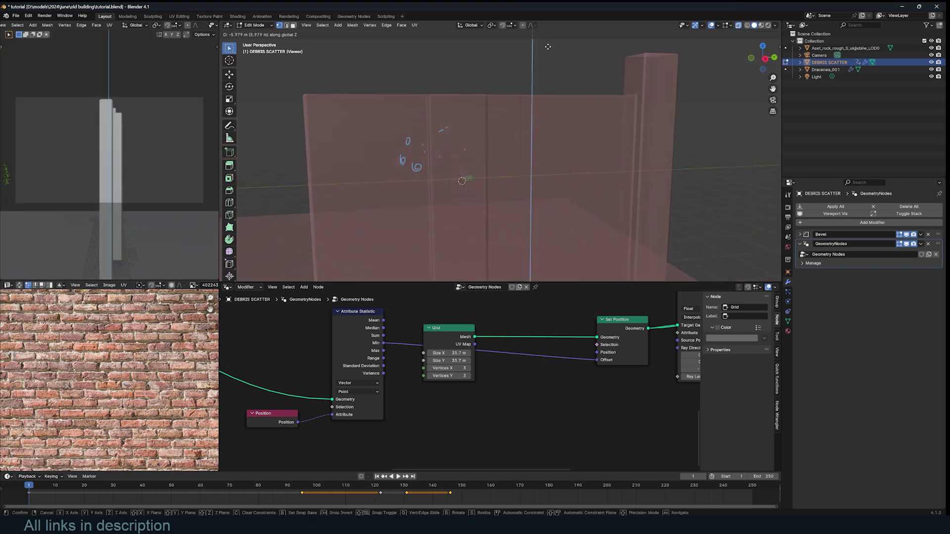
click(594, 217)
key(r)
key(r)
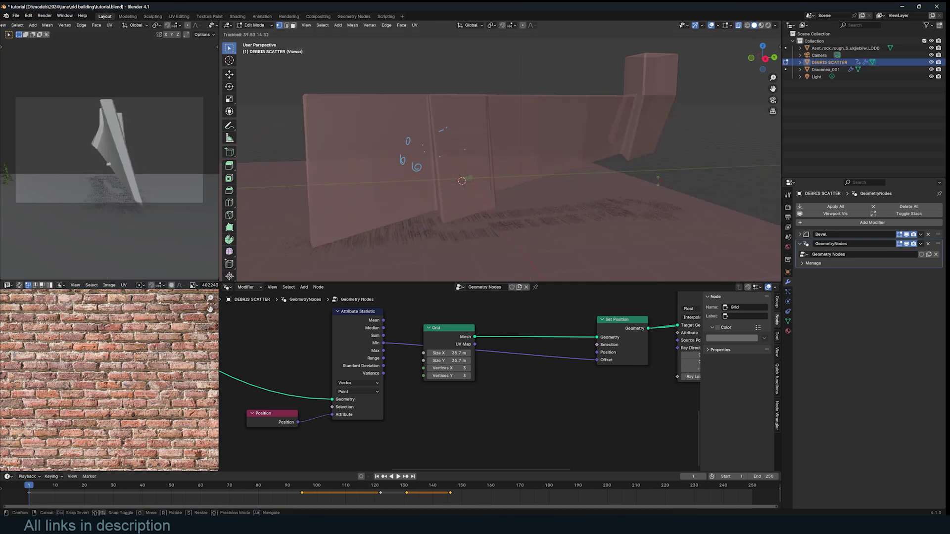
right_click(607, 185)
key(Tab)
Set the Grid node's Size X and Size Y to 62.7 m
scroll(602, 193, down, 6)
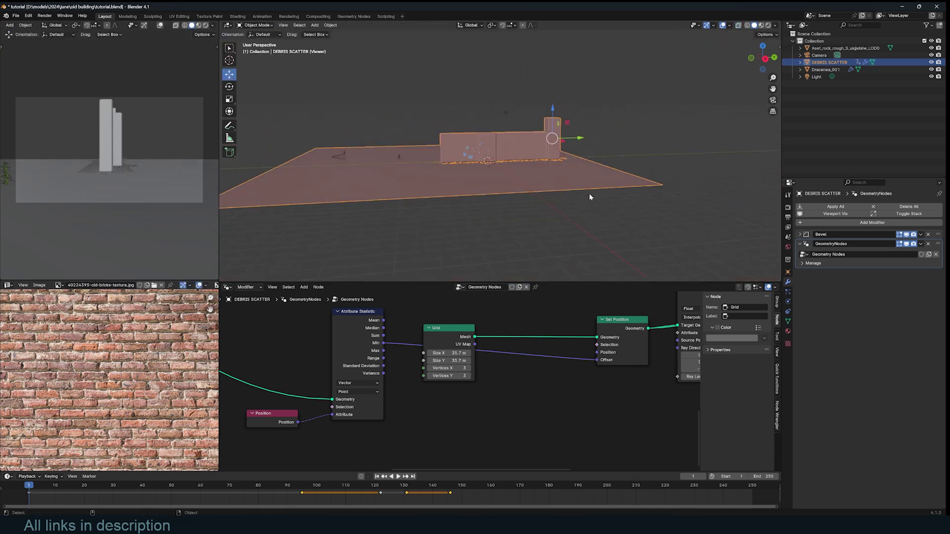
middle_drag(587, 195, 544, 212)
middle_drag(442, 402, 476, 382)
drag(482, 349, 549, 356)
middle_drag(525, 191, 479, 186)
scroll(480, 183, up, 2)
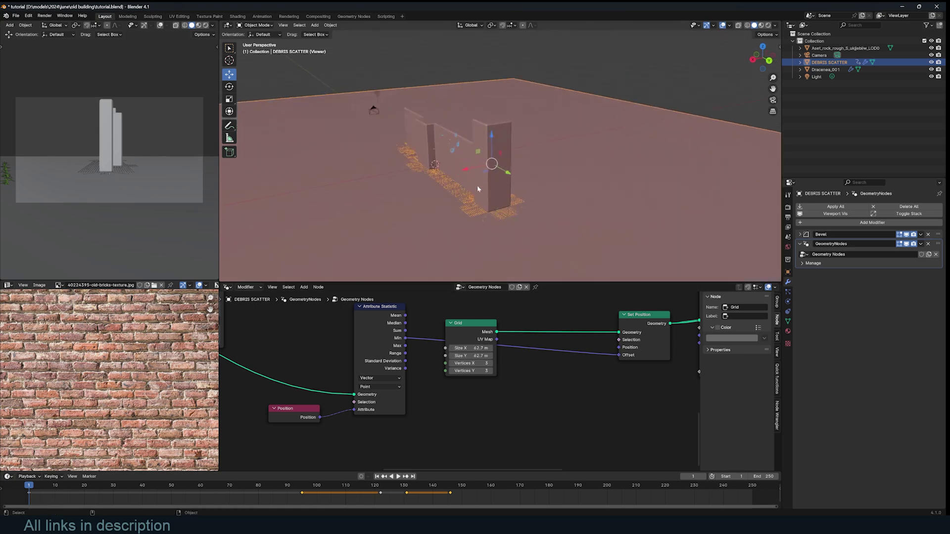
middle_drag(417, 177, 460, 208)
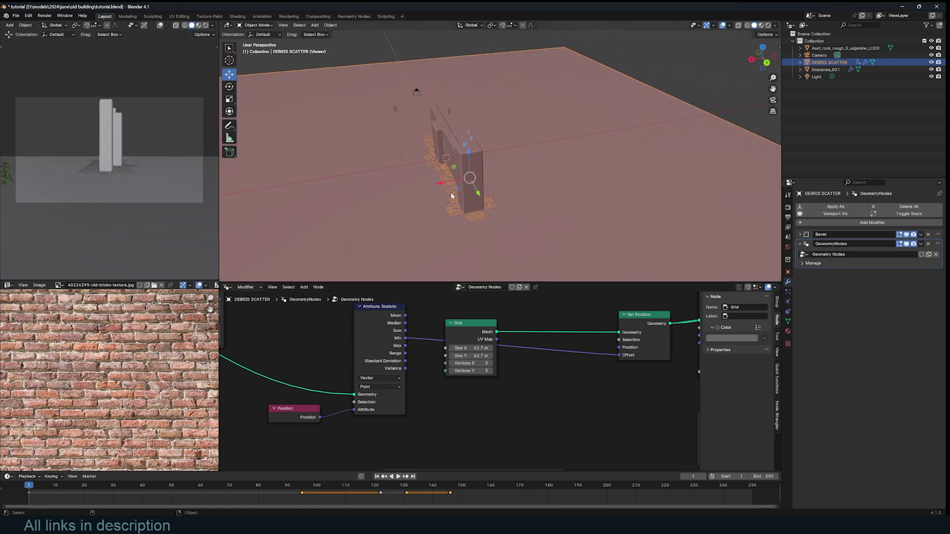
Rearrange the Grid node and its Set Position node so they sit close together between Attribute Statistic and Raycast
scroll(462, 382, down, 3)
drag(467, 341, 511, 326)
drag(604, 343, 574, 345)
scroll(527, 240, up, 1)
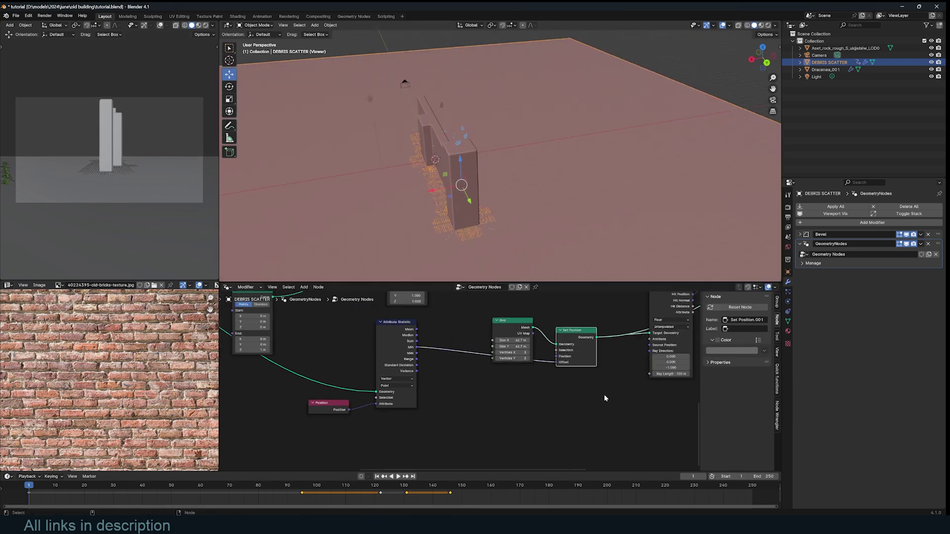
Disconnect the Grid's Set Position output from Join Geometry, deselect everything, and check the scattered points at the wall base
scroll(604, 398, down, 4)
middle_drag(569, 383, 468, 418)
scroll(439, 374, up, 2)
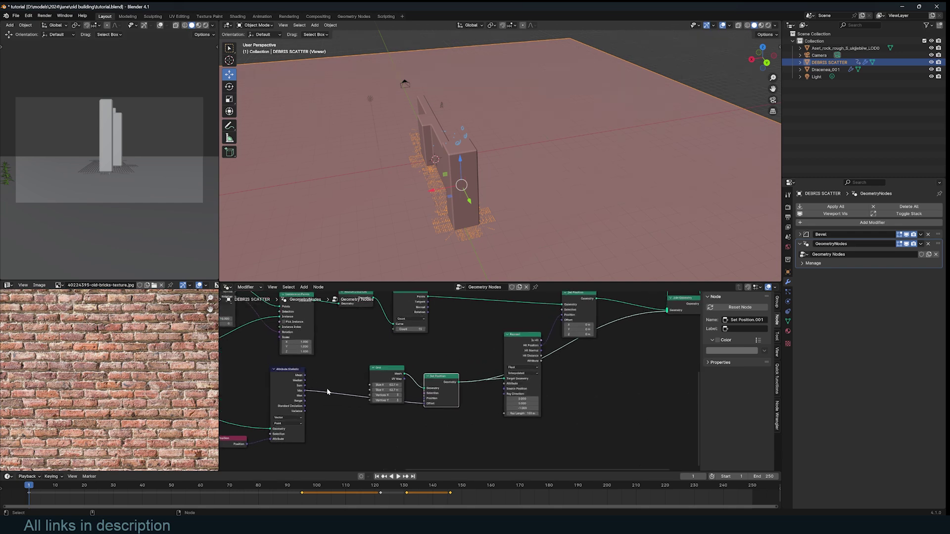
scroll(518, 339, up, 3)
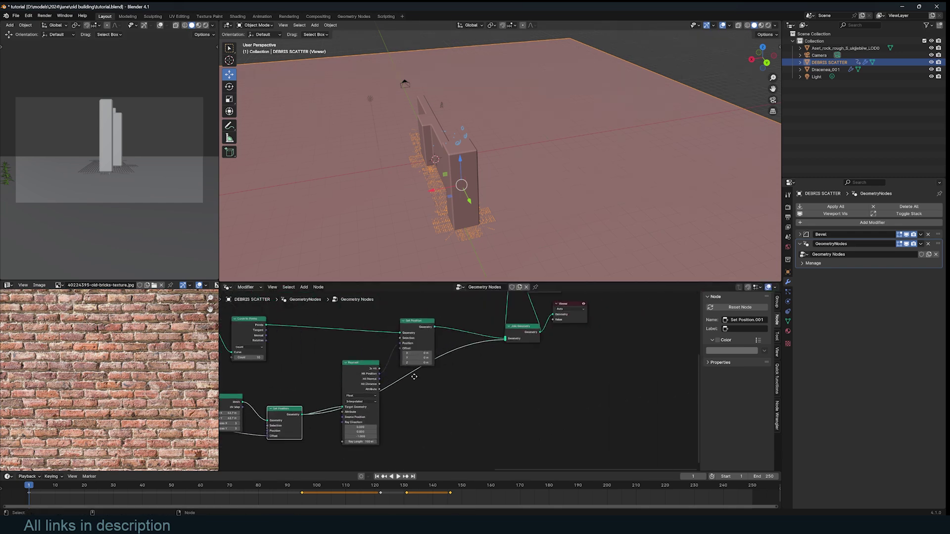
drag(516, 316, 483, 330)
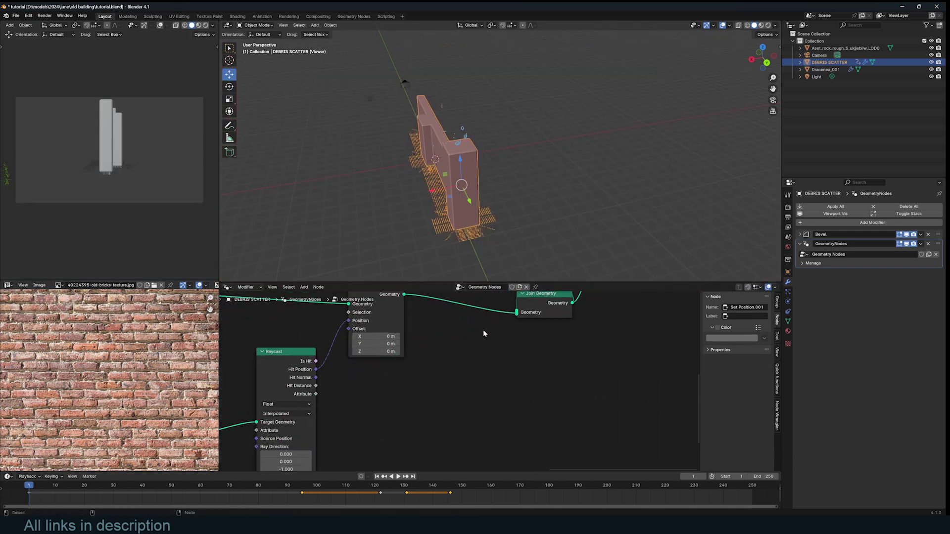
scroll(507, 144, down, 3)
middle_drag(493, 147, 534, 138)
scroll(538, 188, up, 5)
key(alt+a)
middle_drag(516, 199, 548, 202)
scroll(458, 240, up, 4)
shift+middle_drag(459, 240, 505, 194)
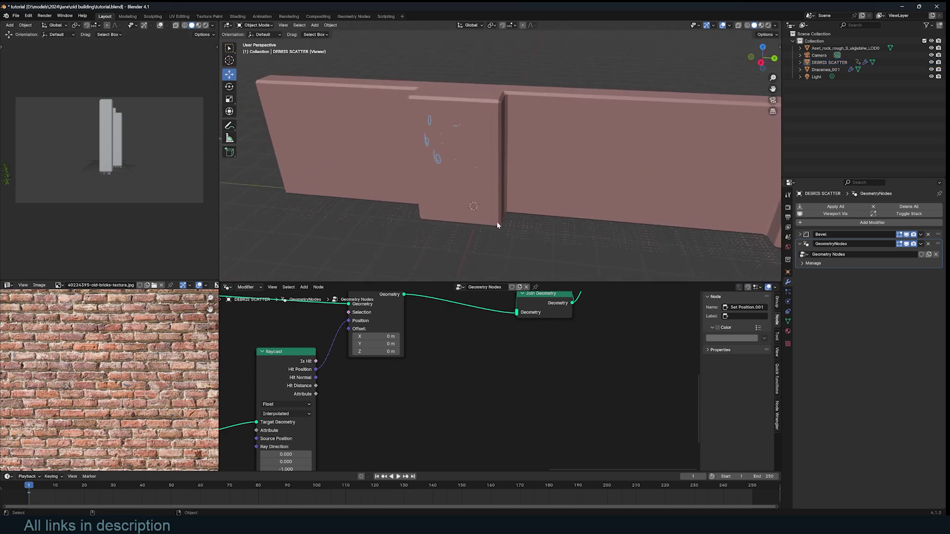
Set the Curve Line node's End Z to about 5.4 m
scroll(446, 316, down, 6)
middle_drag(446, 315, 549, 288)
scroll(552, 438, up, 4)
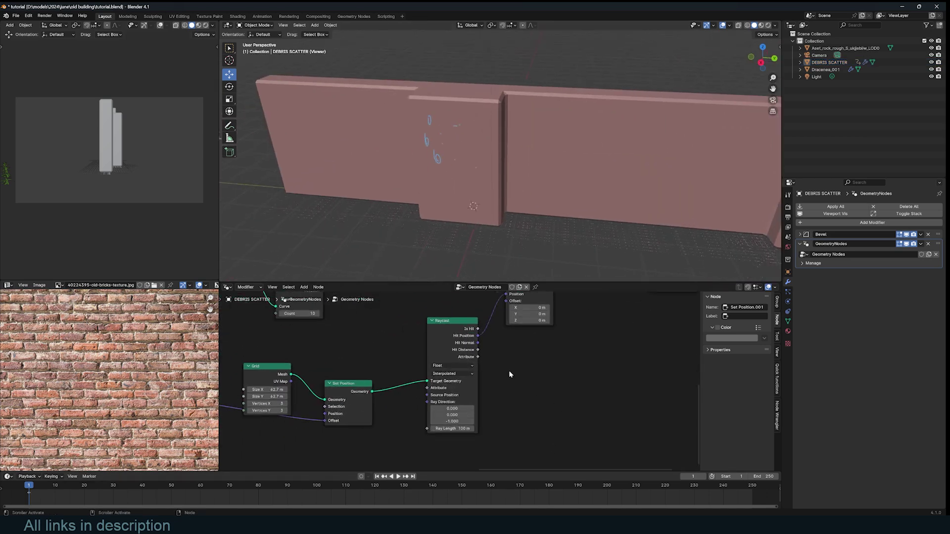
middle_drag(509, 370, 587, 401)
scroll(422, 363, down, 3)
middle_drag(422, 363, 570, 361)
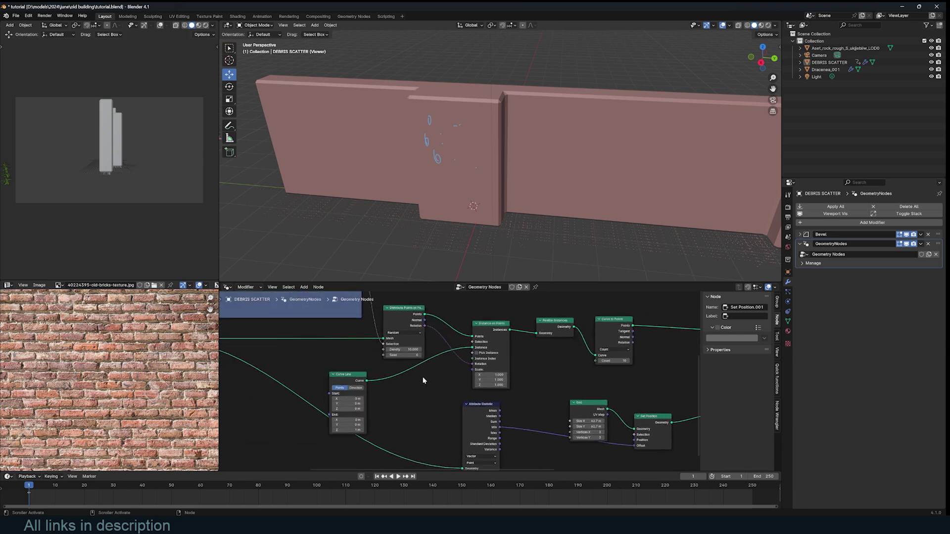
scroll(340, 398, up, 2)
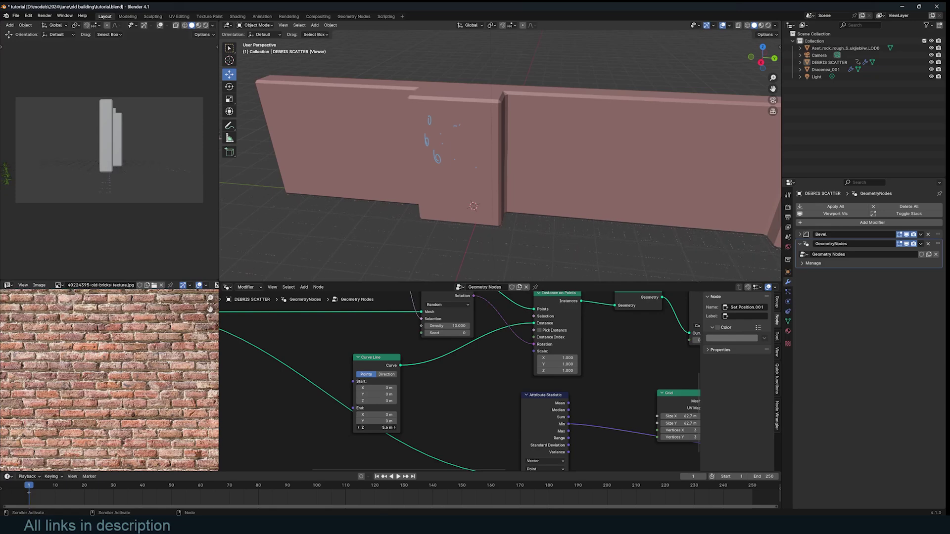
Examine the spread of the projected points around the wall from several angles, comparing wireframe and solid shading
scroll(505, 271, down, 5)
middle_drag(540, 212, 575, 211)
scroll(569, 211, up, 4)
key(z)
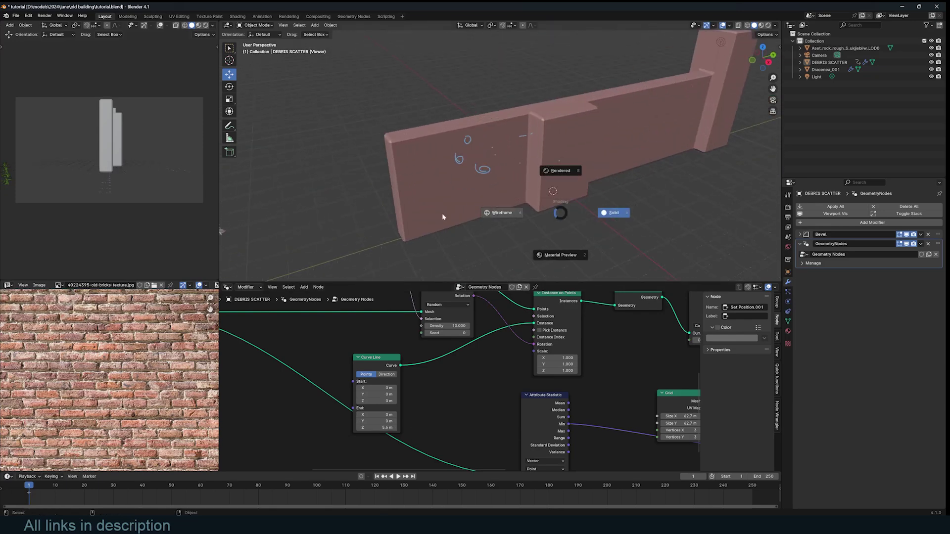
click(441, 213)
middle_drag(426, 221, 515, 227)
key(z)
click(574, 226)
scroll(613, 232, down, 3)
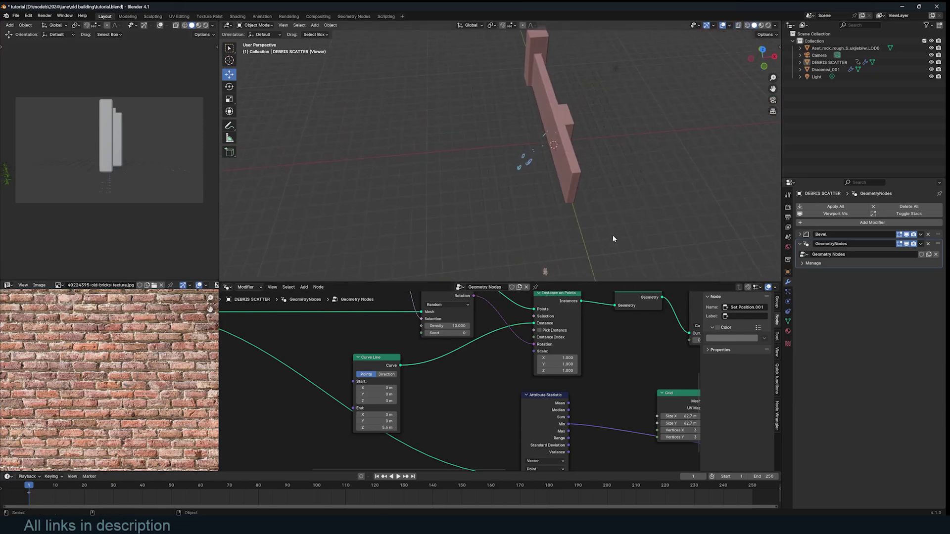
scroll(613, 238, up, 3)
key(z)
click(520, 212)
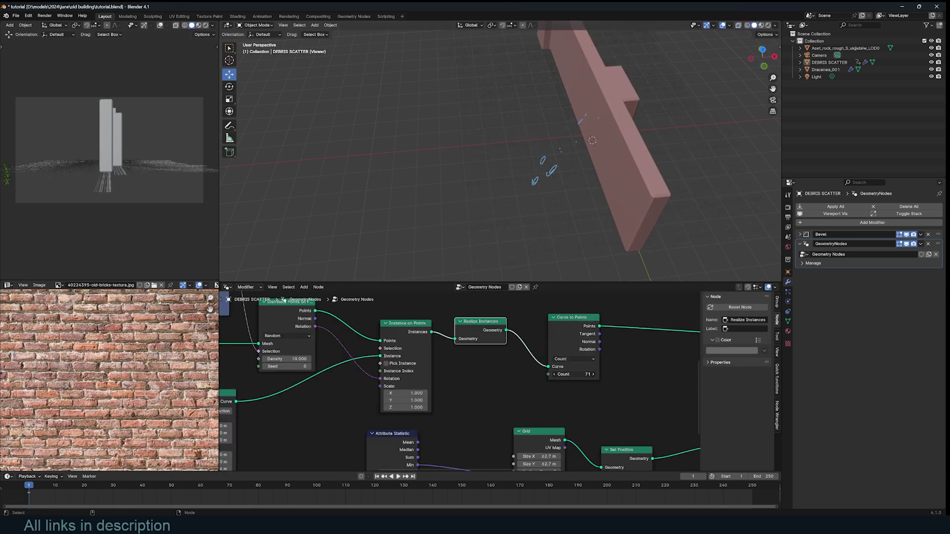
Set the Curve to Points Count to 88 and the Distribute Points on Faces Density to 18.9
drag(574, 374, 559, 374)
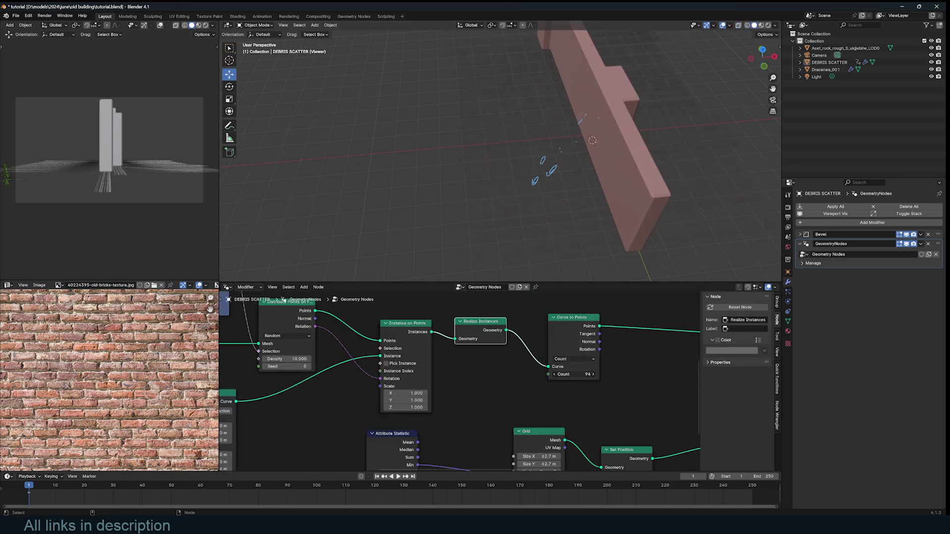
drag(574, 374, 561, 374)
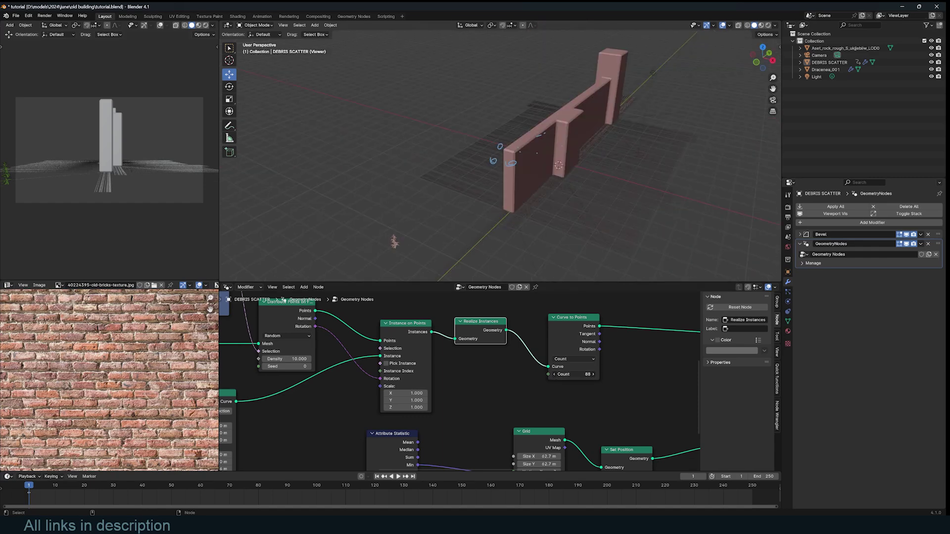
middle_drag(293, 351, 395, 371)
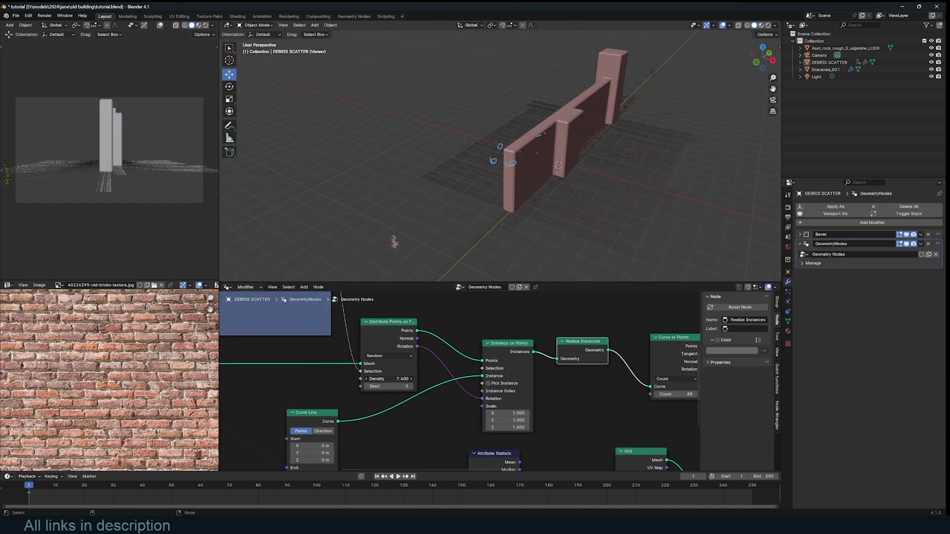
drag(389, 379, 361, 379)
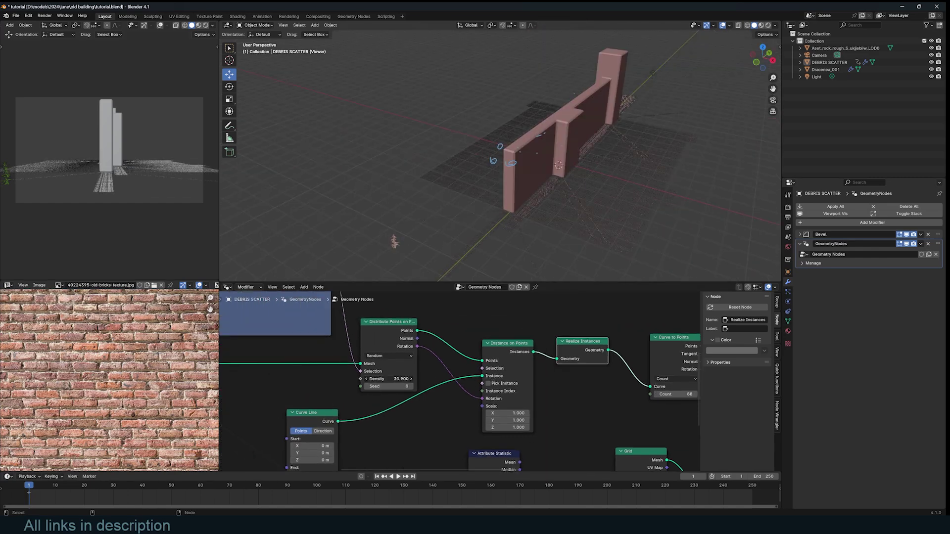
scroll(509, 231, up, 2)
middle_drag(509, 231, 618, 248)
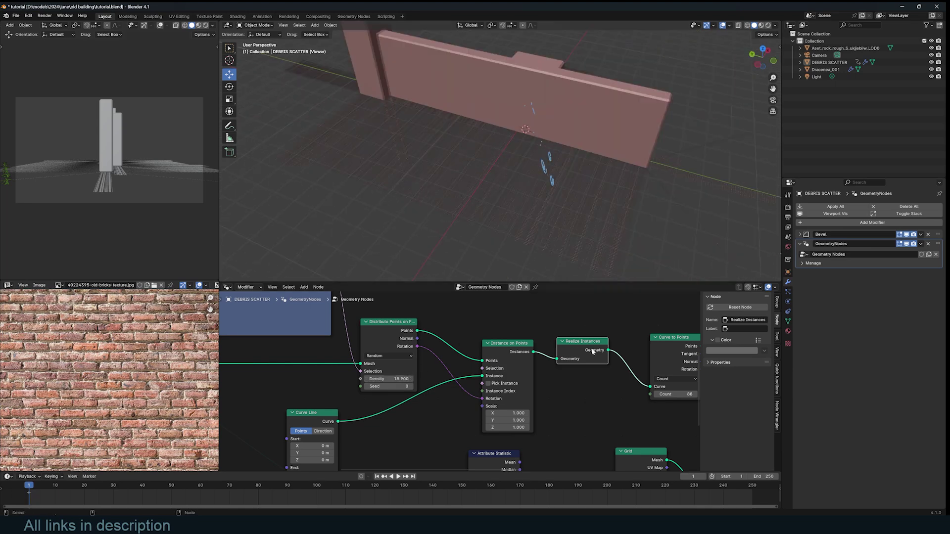
Insert a Set Position node on the link between Curve to Points and the raycast-driven Set Position node
middle_drag(591, 349, 339, 316)
scroll(339, 316, down, 3)
scroll(469, 338, up, 1)
middle_drag(469, 337, 421, 354)
drag(514, 377, 479, 389)
key(shift+a)
click(585, 325)
key(shift+a)
text(set)
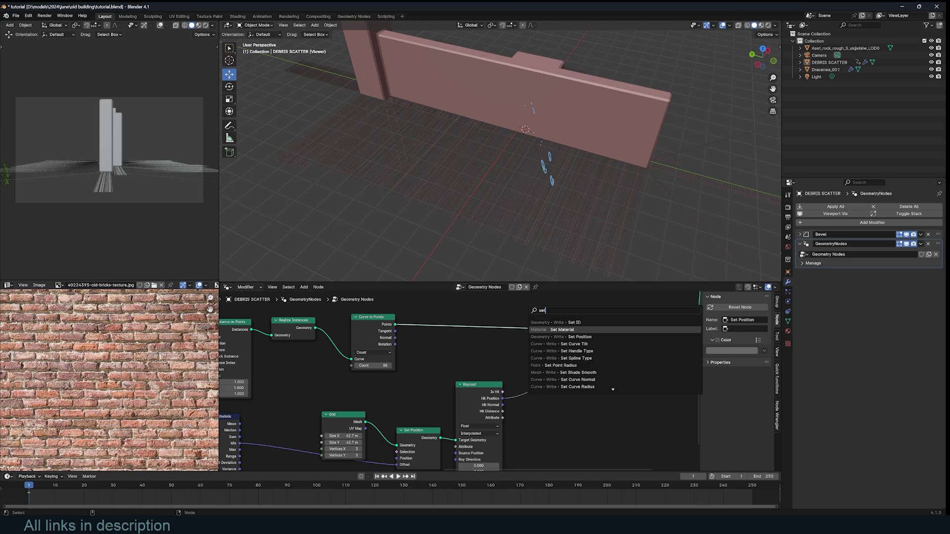
click(562, 337)
click(499, 305)
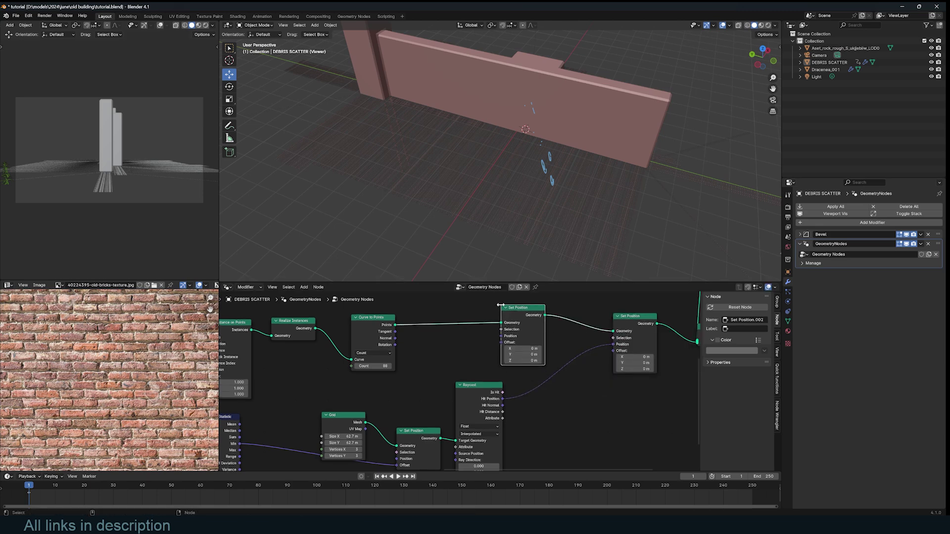
Add a Noise Texture node between Curve to Points and the new Set Position node, and move Raycast aside
middle_drag(459, 327, 495, 318)
key(shift+a)
click(490, 320)
text(noise)
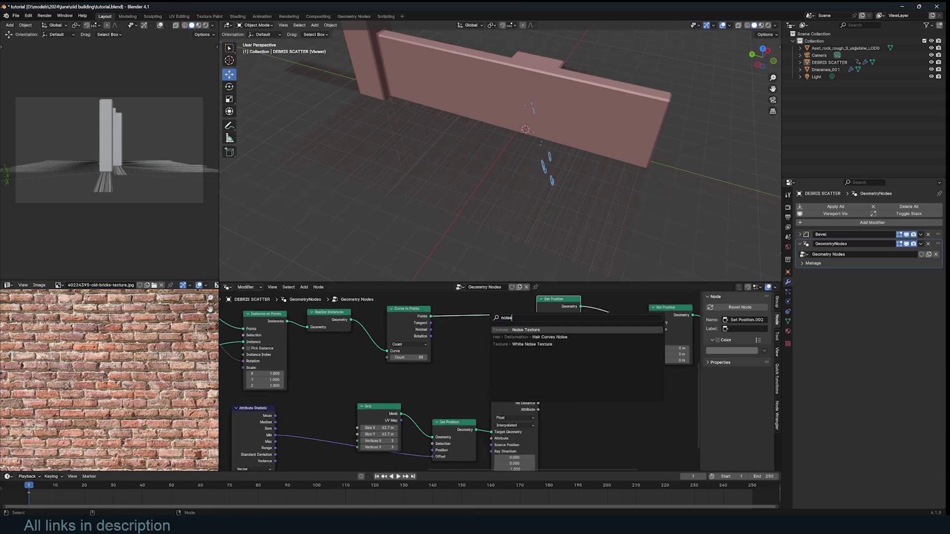
click(525, 329)
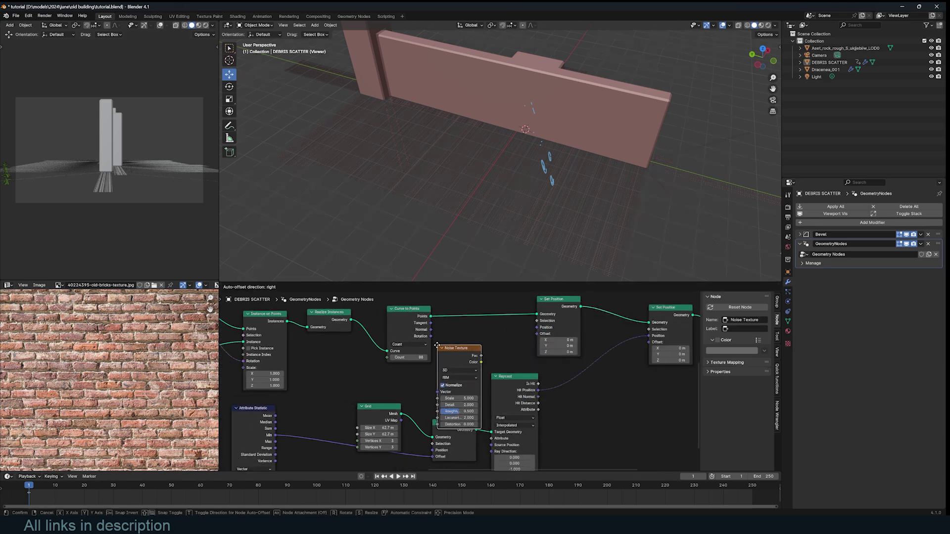
click(444, 328)
drag(502, 377, 565, 392)
middle_drag(501, 458, 518, 423)
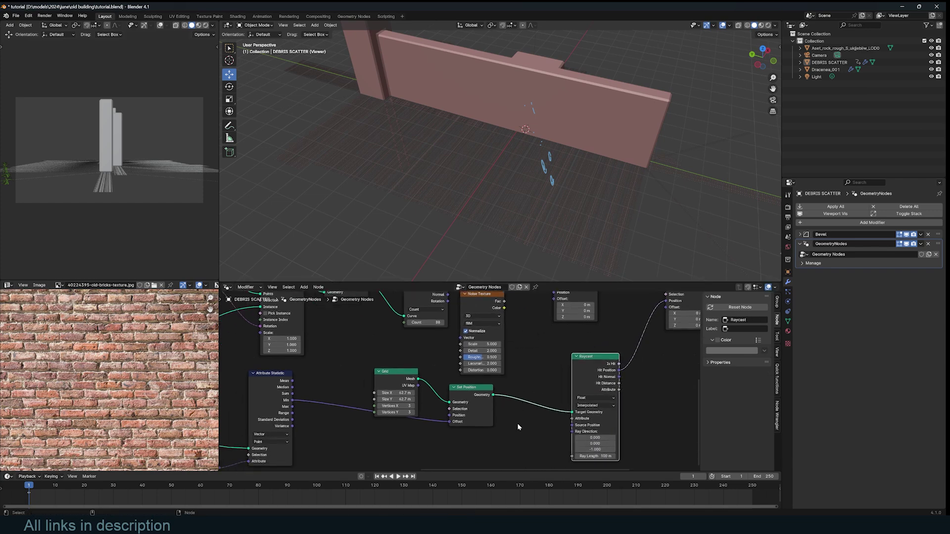
Move the Grid and its Set Position node lower, and place the Noise Texture below the Curve to Points node
drag(515, 446, 316, 373)
drag(512, 456, 370, 405)
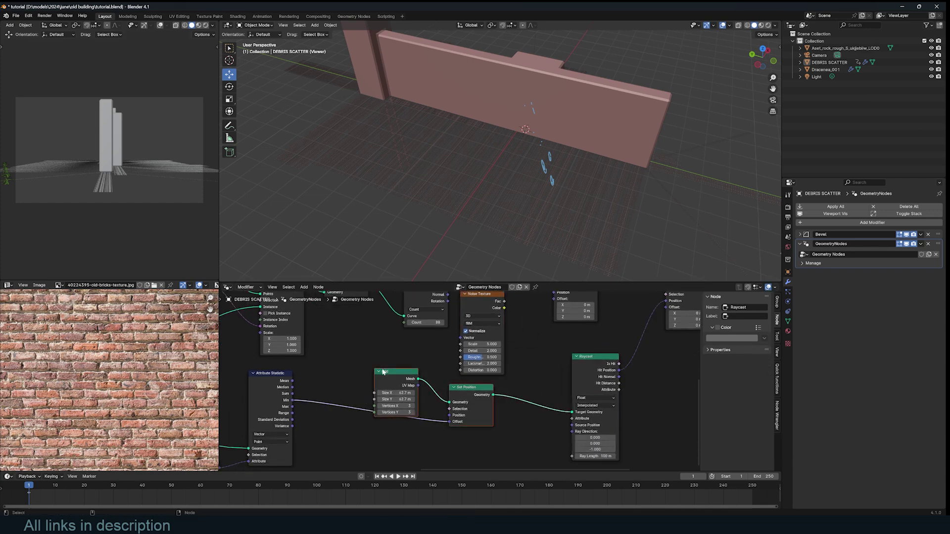
drag(418, 427, 399, 382)
drag(332, 387, 508, 442)
drag(472, 390, 473, 438)
middle_drag(482, 345, 480, 371)
drag(469, 329, 445, 367)
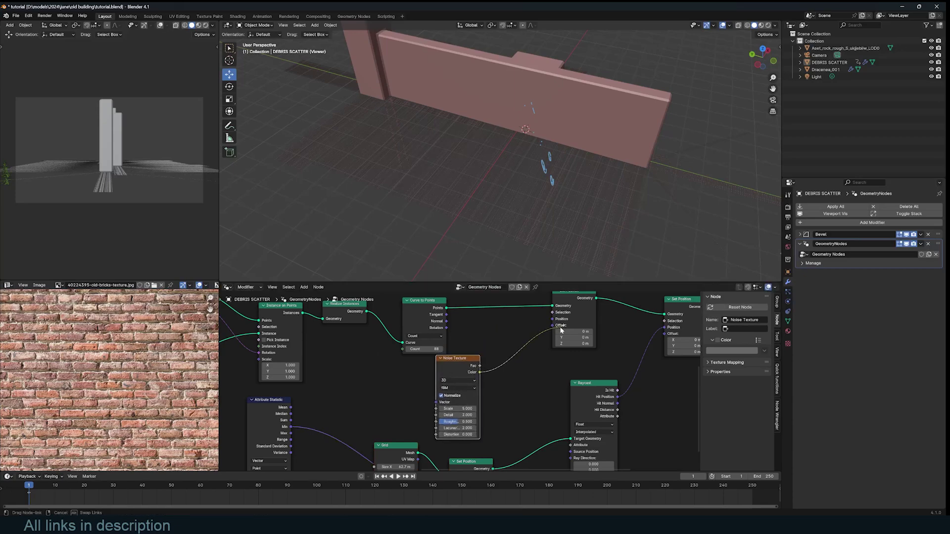
Feed the Noise Texture's Color into the new Set Position node's Offset and raise the noise Scale to 8.6
drag(561, 330, 560, 328)
middle_drag(523, 166, 488, 197)
scroll(488, 196, down, 2)
scroll(488, 197, up, 2)
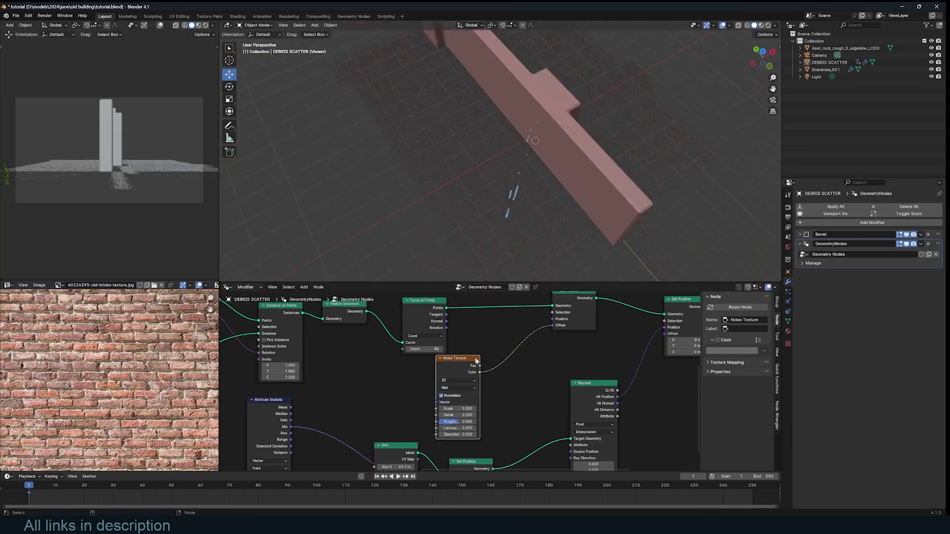
middle_drag(477, 361, 487, 323)
scroll(483, 326, up, 3)
mouse_move(490, 161)
middle_down()
mouse_move(520, 151)
mouse_move(538, 157)
mouse_move(471, 124)
mouse_move(483, 155)
middle_up()
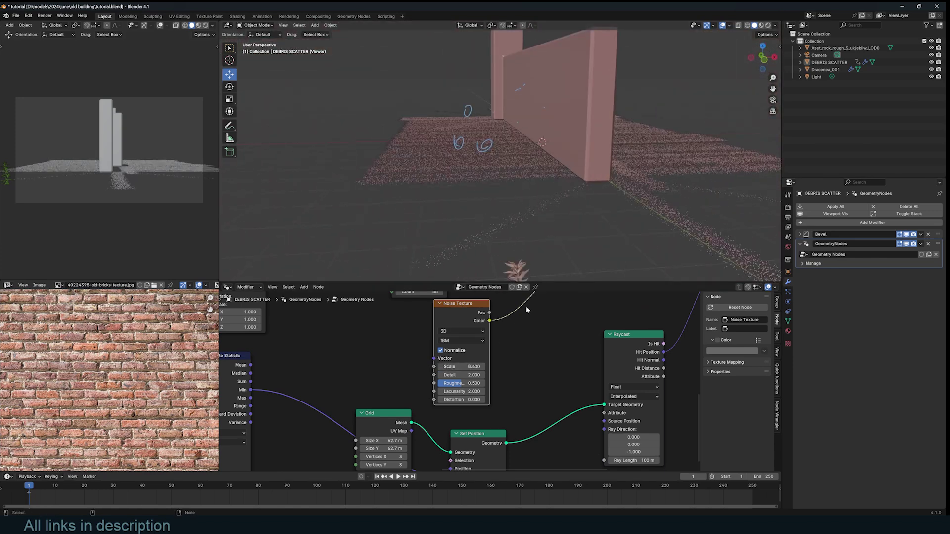
Insert a Vector Math node after the Noise Texture, set to Subtract with 0.5 on all three axes
scroll(527, 306, down, 2)
key(shift+a)
text(ve)
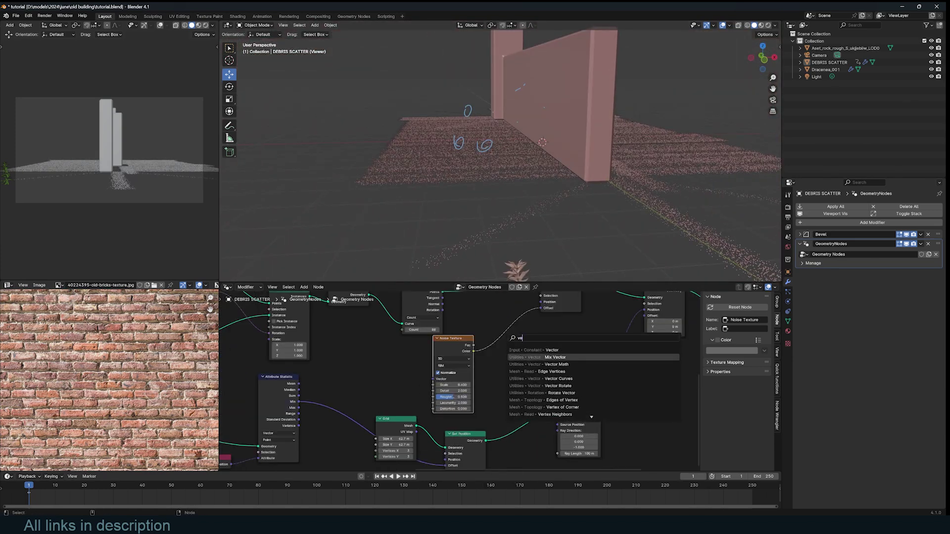
click(559, 364)
click(481, 318)
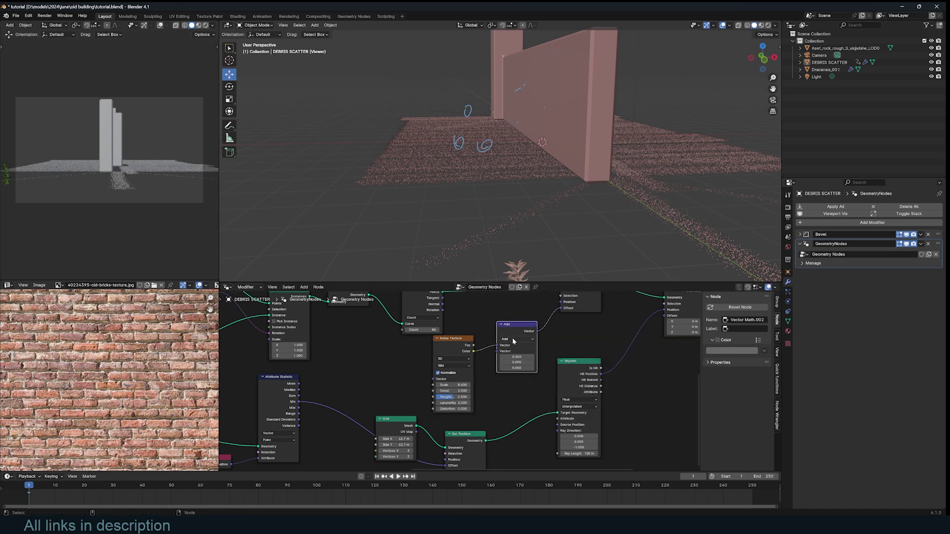
click(517, 339)
click(517, 361)
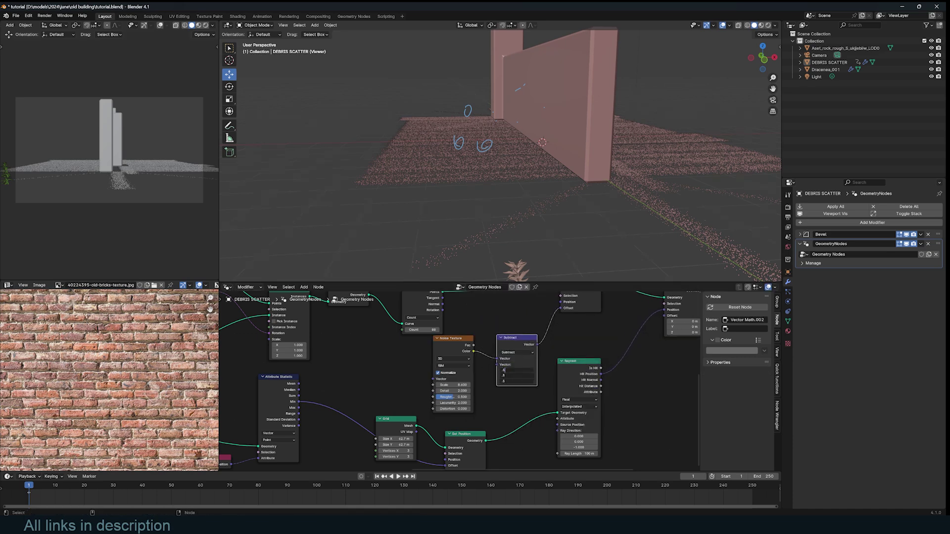
key(Return)
Set the noise Scale to -3.8 and move the Noise Texture and Subtract nodes away from Set Position to make room
drag(460, 385, 435, 385)
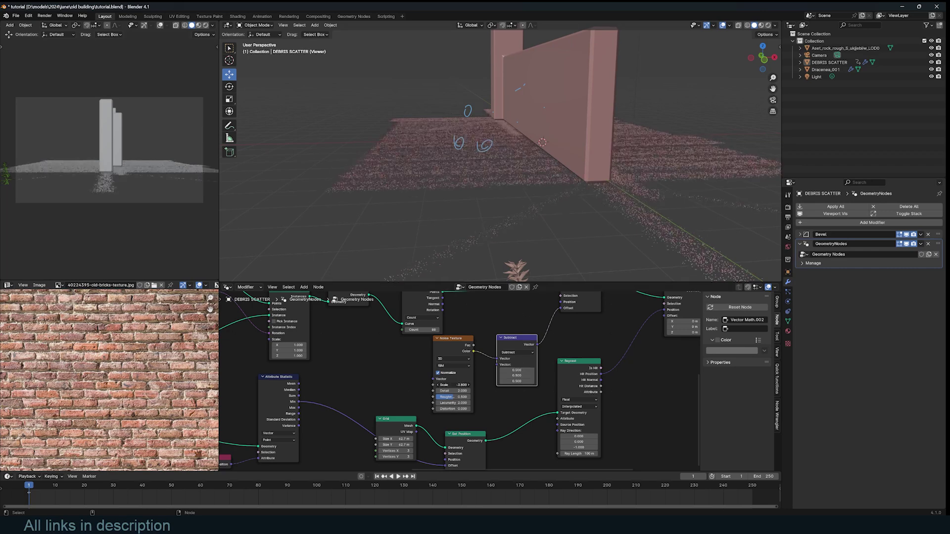
drag(447, 350, 353, 348)
drag(514, 340, 409, 350)
Duplicate the Subtract node onto its link to Set Position, switch the copy to Scale and set it to 14.6
key(shift+d)
click(476, 338)
click(482, 345)
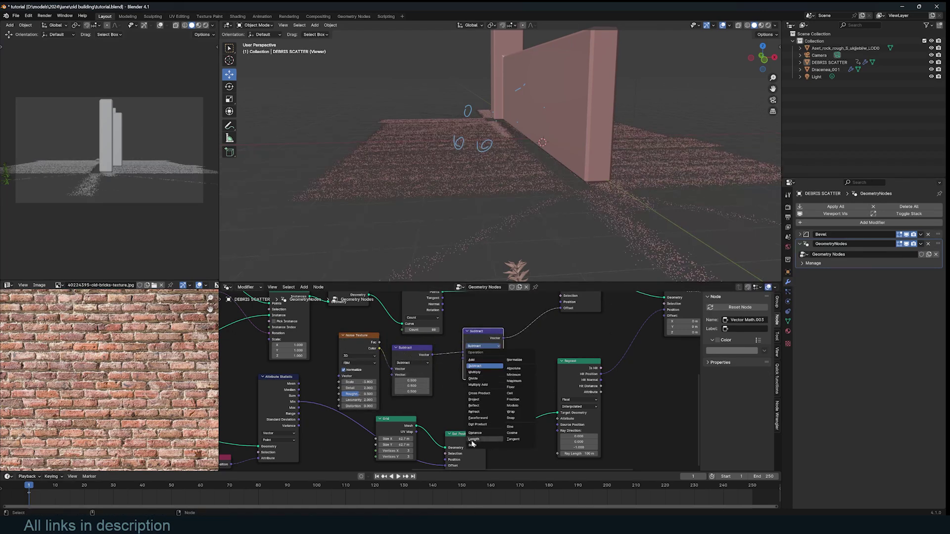
click(491, 379)
drag(487, 358, 519, 359)
middle_drag(552, 191, 507, 162)
Set the Curve Line's End Z to 0.15 m
middle_drag(321, 346, 545, 331)
middle_drag(428, 362, 513, 365)
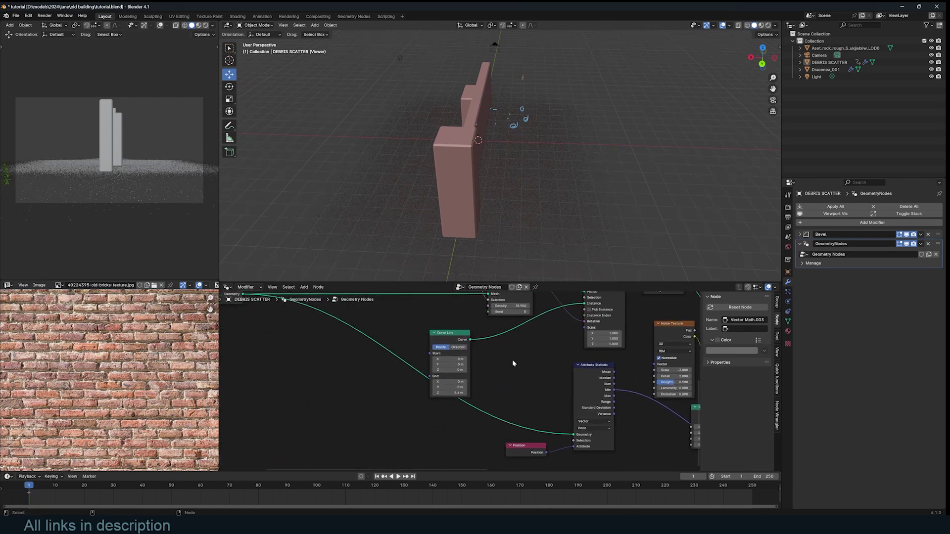
scroll(444, 404, up, 2)
key(Escape)
scroll(497, 245, up, 2)
middle_drag(505, 236, 517, 222)
scroll(517, 222, up, 2)
drag(458, 397, 412, 398)
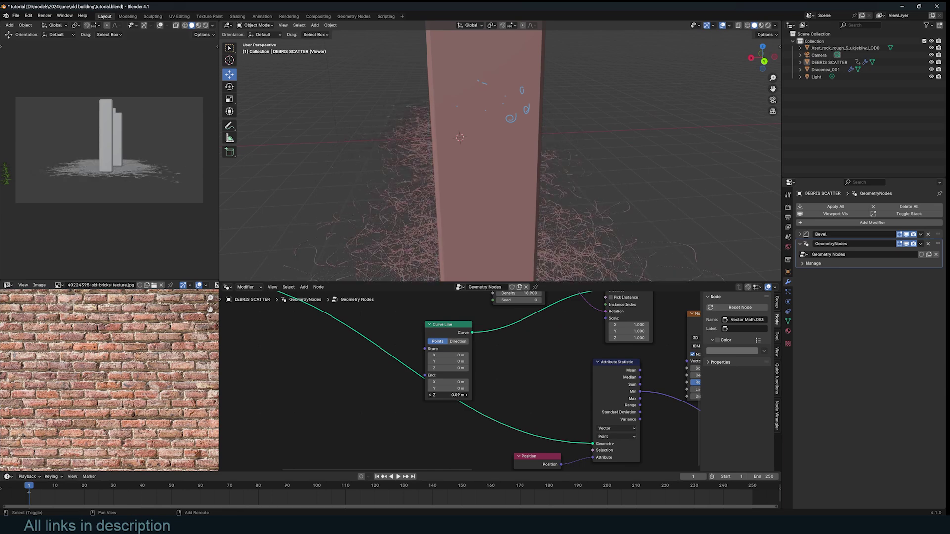
scroll(572, 245, down, 3)
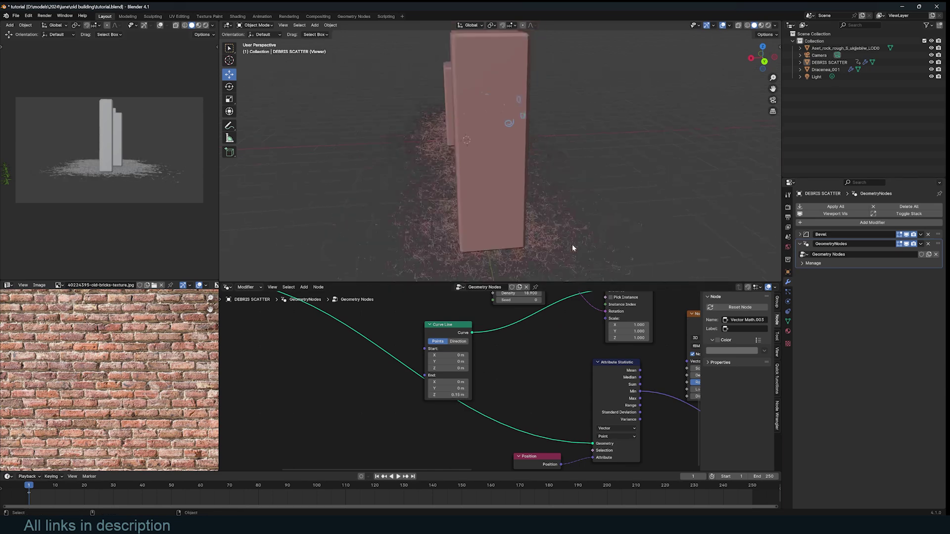
middle_drag(572, 245, 495, 248)
scroll(526, 255, up, 3)
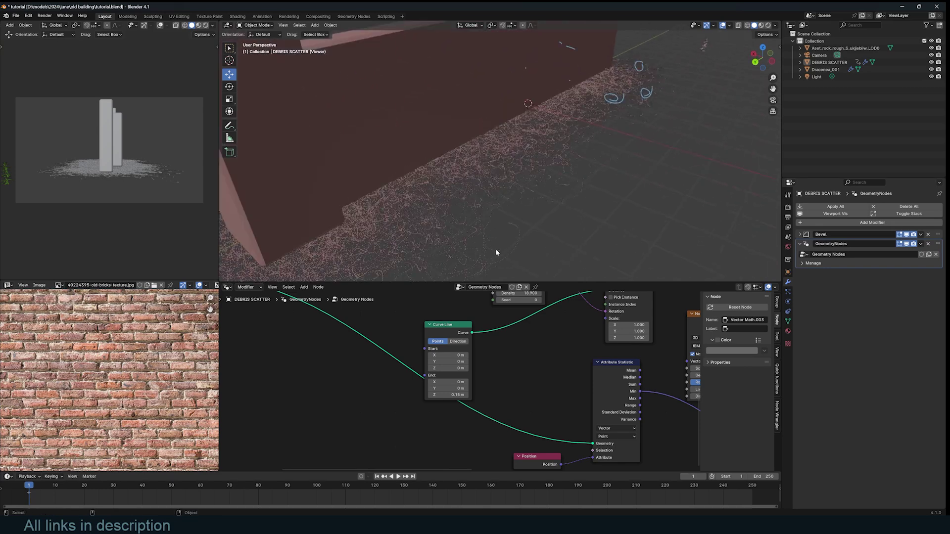
scroll(536, 375, down, 4)
Lower the Curve to Points Count to 17
middle_drag(536, 375, 438, 376)
middle_drag(500, 342, 460, 361)
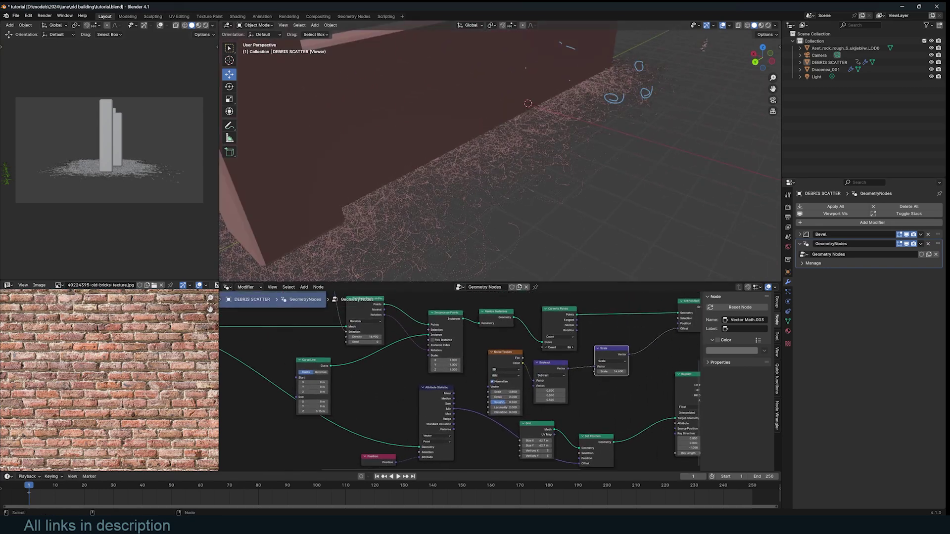
drag(560, 347, 535, 347)
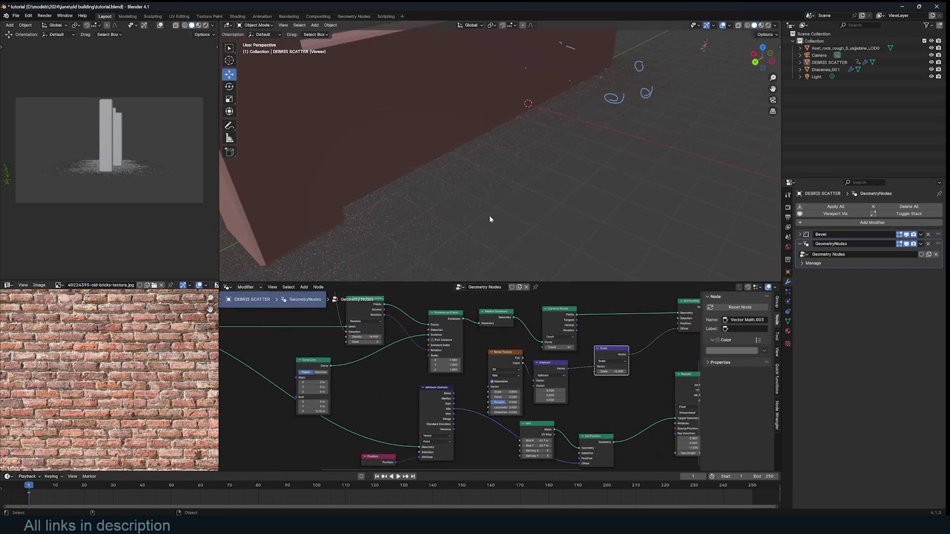
Select the DEBRIS SCATTER object and examine how the points spread along the wall's base
middle_drag(490, 219, 438, 199)
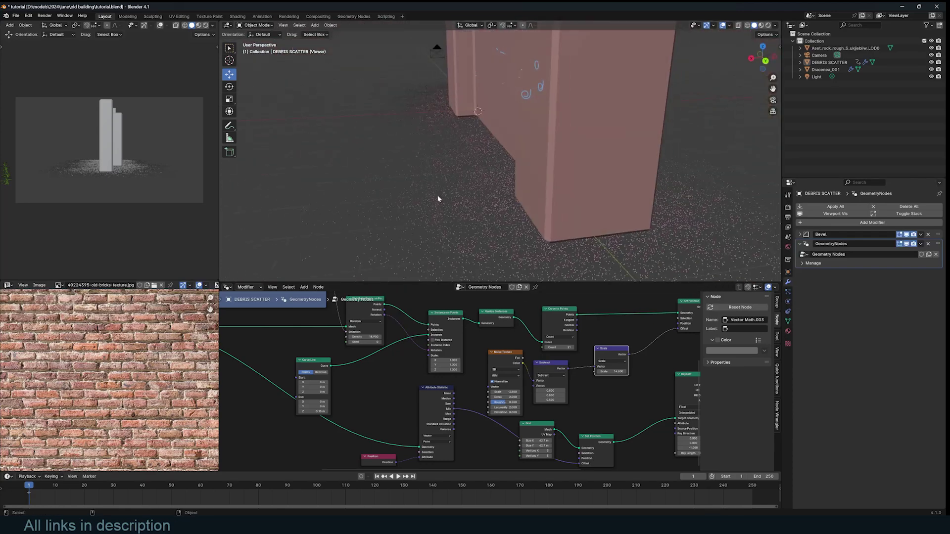
scroll(526, 352, down, 2)
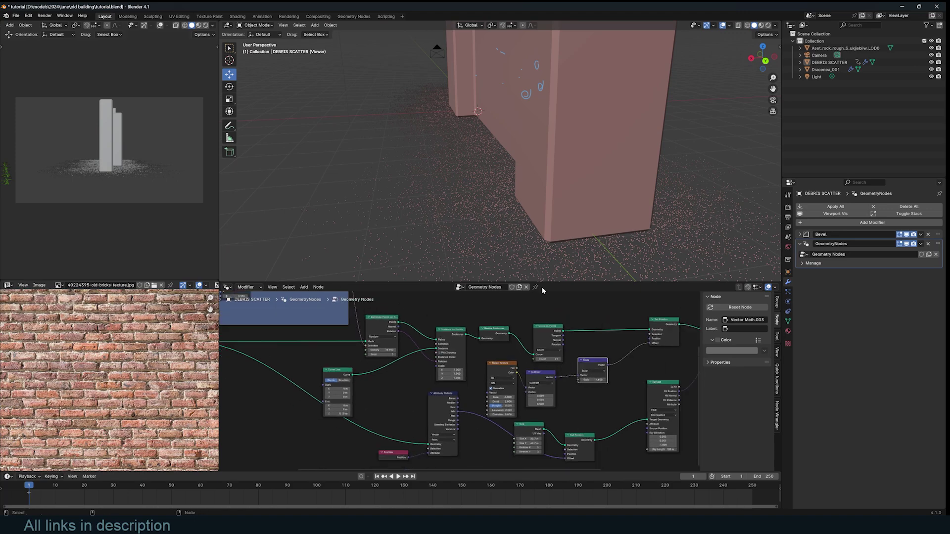
middle_drag(512, 238, 406, 206)
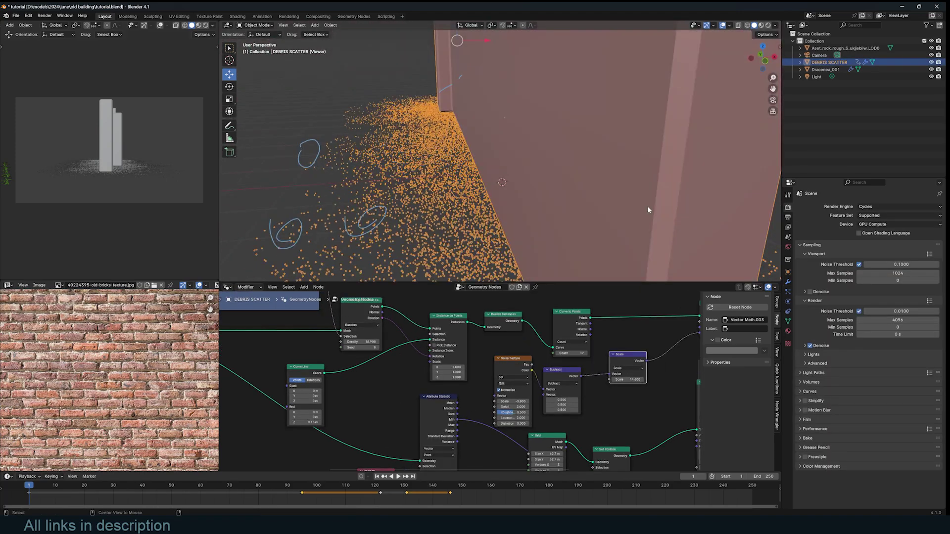
key(alt+a)
middle_drag(648, 207, 544, 216)
click(603, 210)
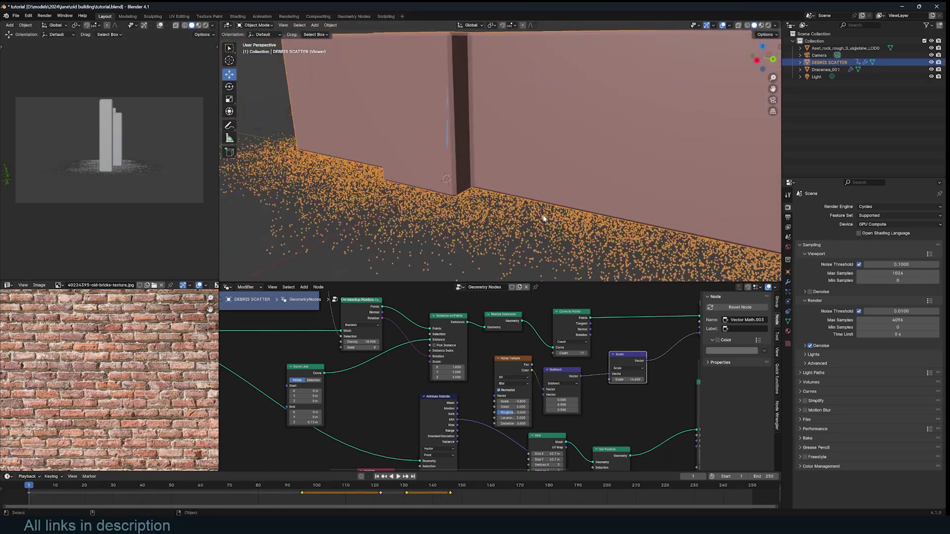
scroll(543, 218, down, 2)
Insert an Instance on Points node between the raycast-driven Set Position and Join Geometry nodes, and save the file
scroll(434, 333, down, 5)
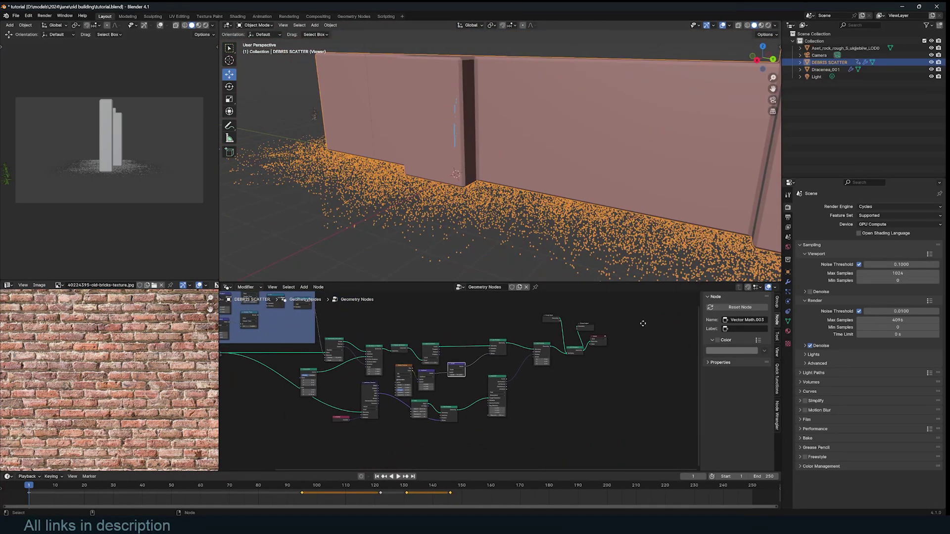
scroll(642, 323, up, 3)
scroll(430, 346, up, 4)
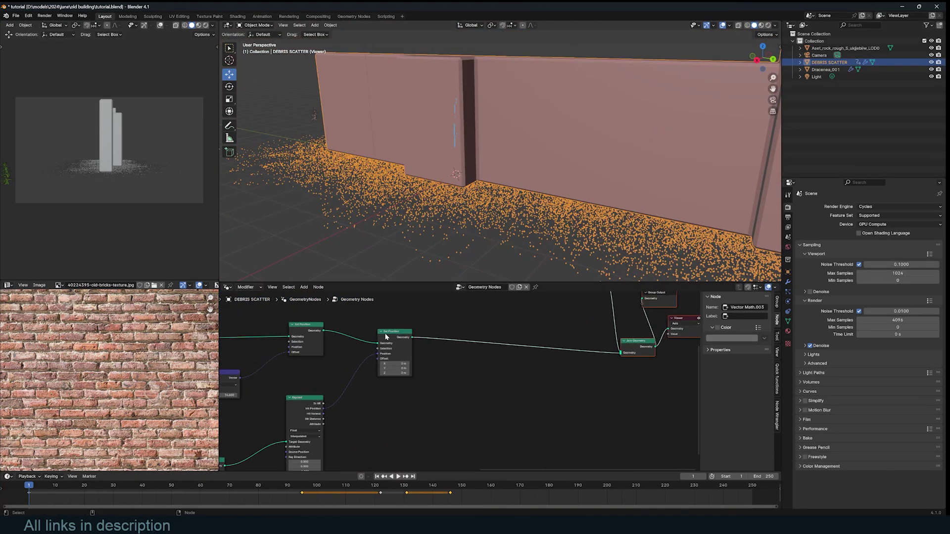
drag(385, 337, 368, 339)
scroll(463, 328, up, 3)
middle_drag(457, 328, 480, 331)
key(shift+a)
click(480, 331)
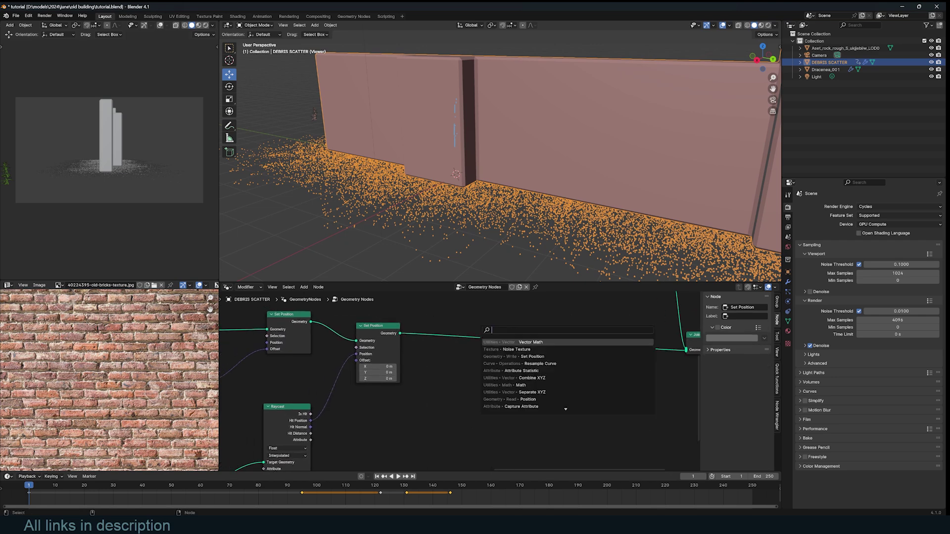
text(on po)
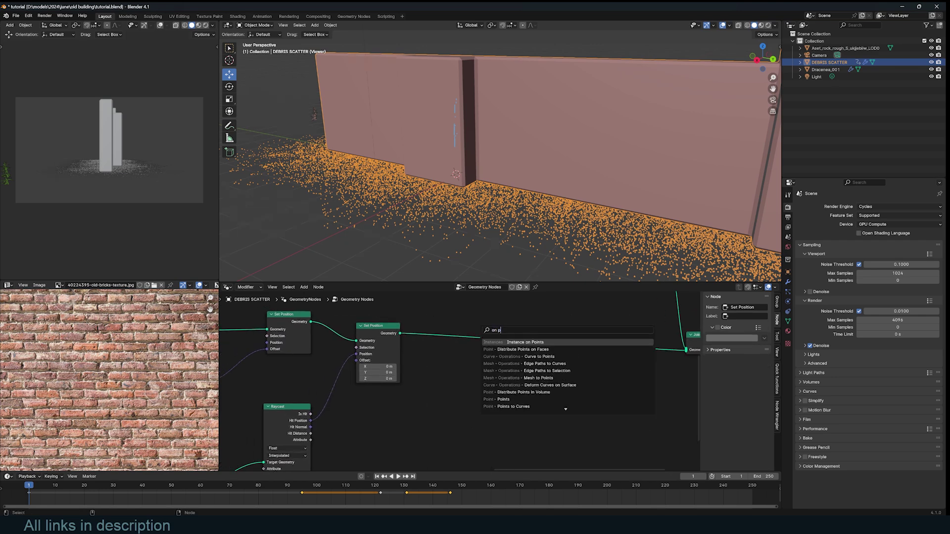
key(Return)
click(511, 334)
scroll(539, 300, down, 1)
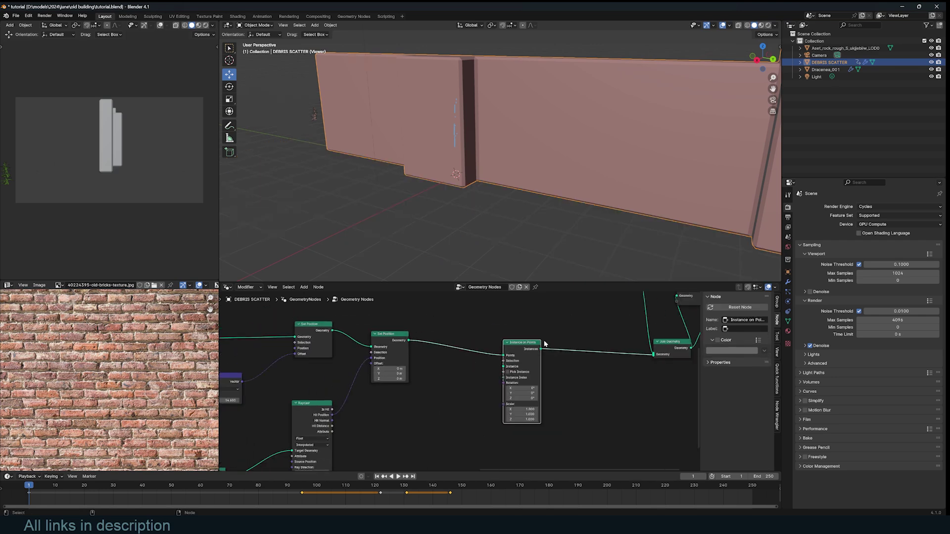
key(ctrl+s)
Bring the Aset_rock_rough object in as an Object Info node and feed its Geometry into the Instance on Points Instance input
drag(836, 48, 569, 339)
scroll(456, 420, up, 2)
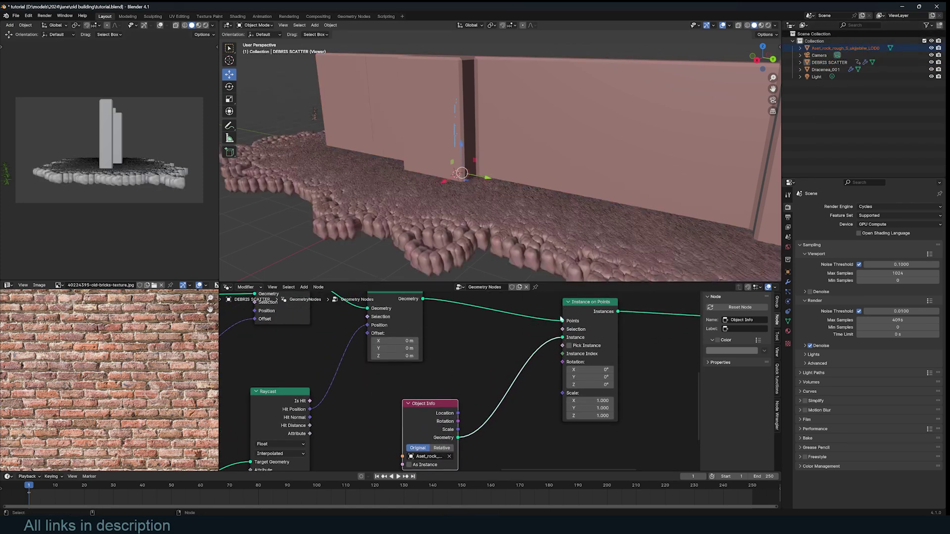
scroll(554, 263, down, 3)
middle_drag(553, 263, 565, 202)
middle_drag(484, 327, 538, 334)
middle_drag(473, 105, 466, 123)
middle_drag(551, 319, 585, 320)
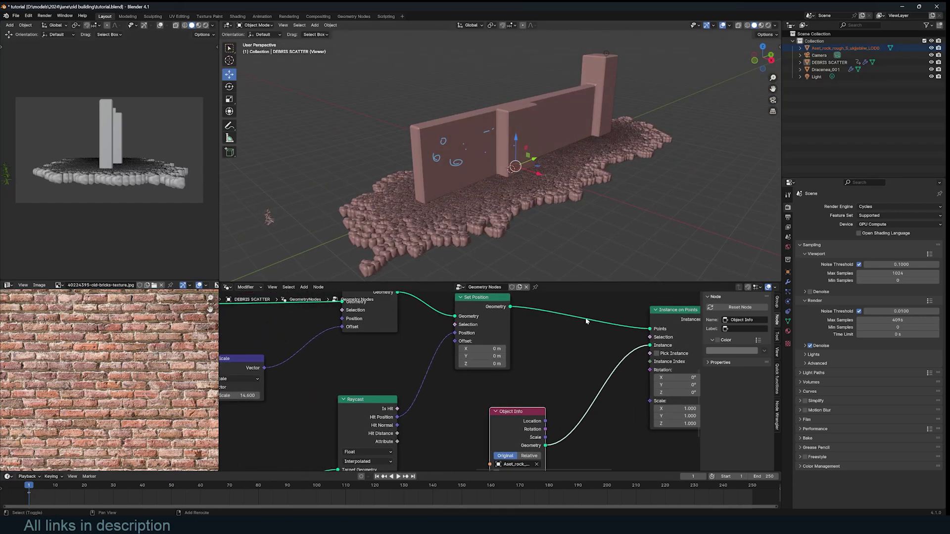
Drive the Instance on Points Selection with a Boolean Random Value node at Probability 0.13, and save the file
key(shift+a)
text(random)
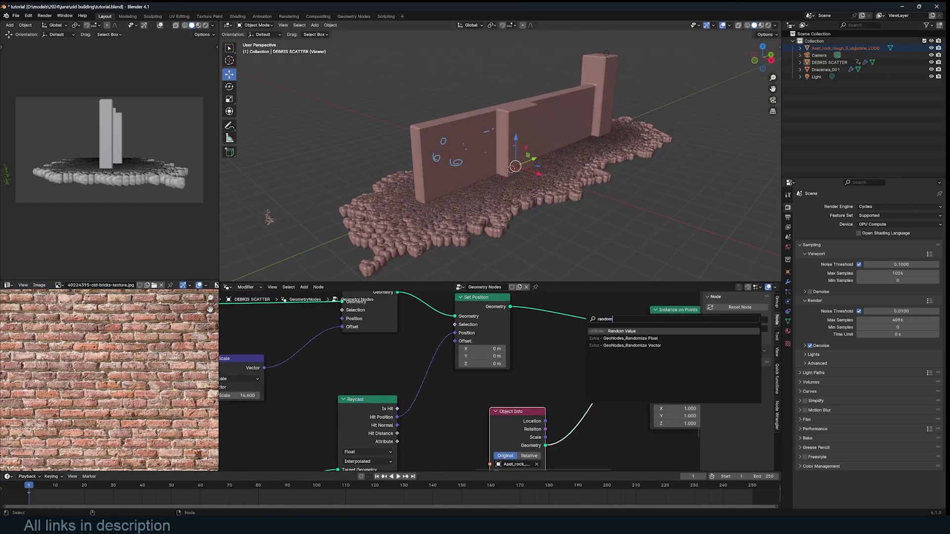
key(Return)
click(541, 344)
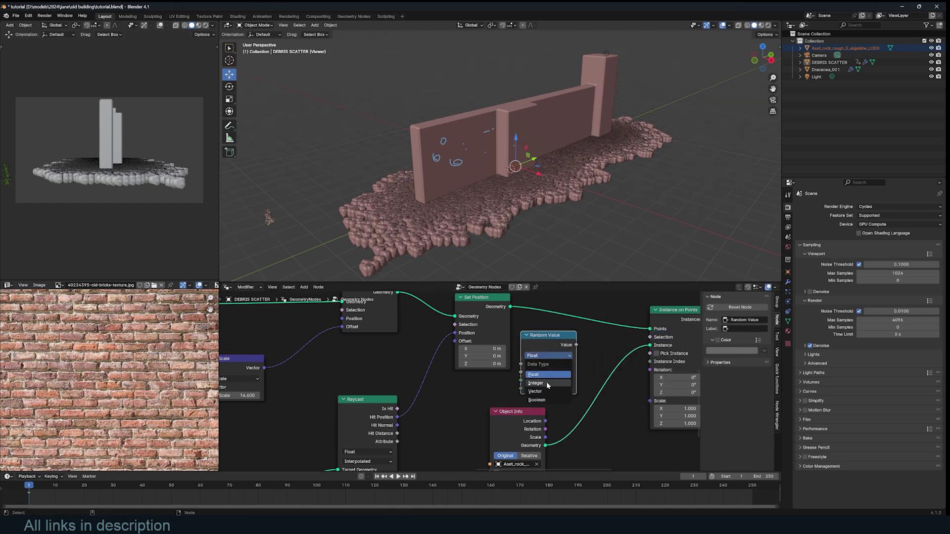
click(537, 400)
drag(576, 345, 650, 337)
drag(548, 363, 530, 363)
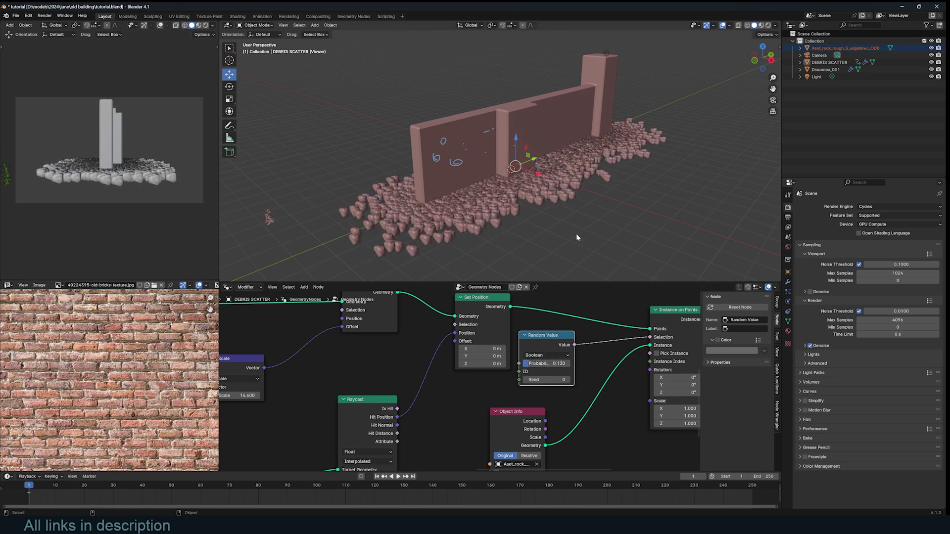
key(ctrl+s)
Add a Noise Texture node below Object Info and connect its Color to the Instance on Points Scale
scroll(577, 237, down, 3)
middle_drag(577, 246, 558, 261)
scroll(506, 357, down, 5)
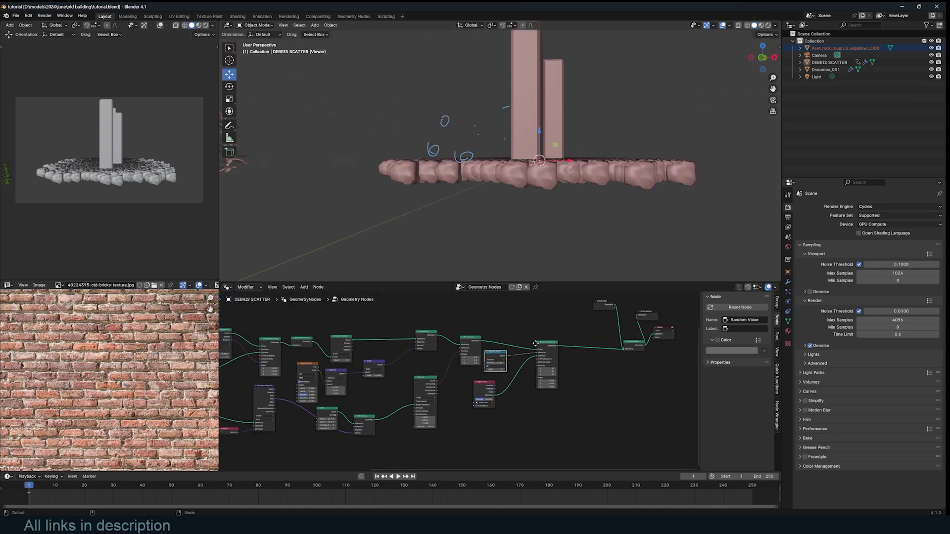
scroll(567, 374, up, 4)
key(shift+a)
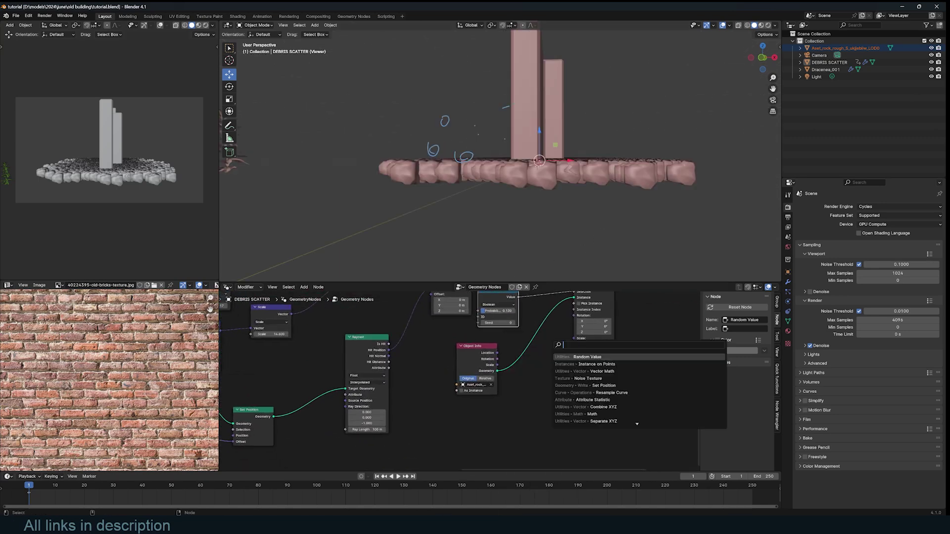
text(noise)
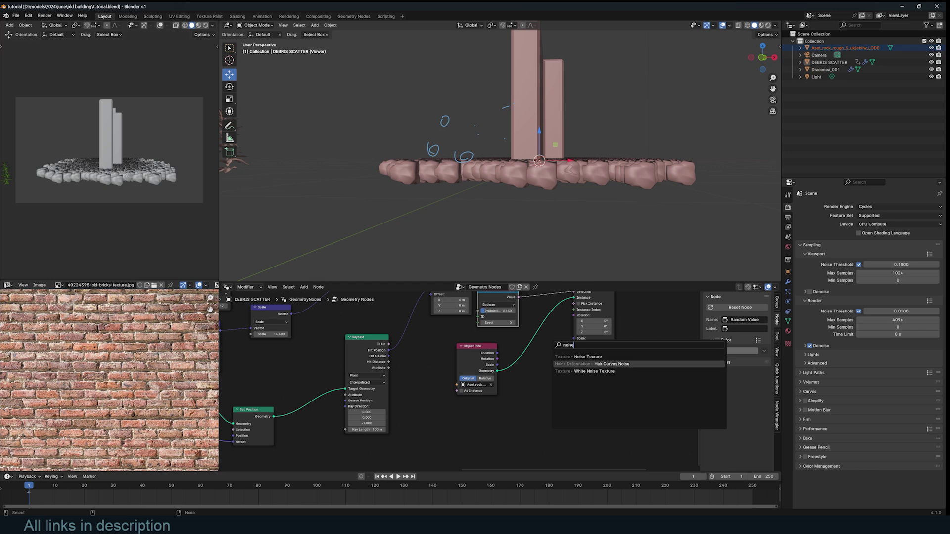
key(Return)
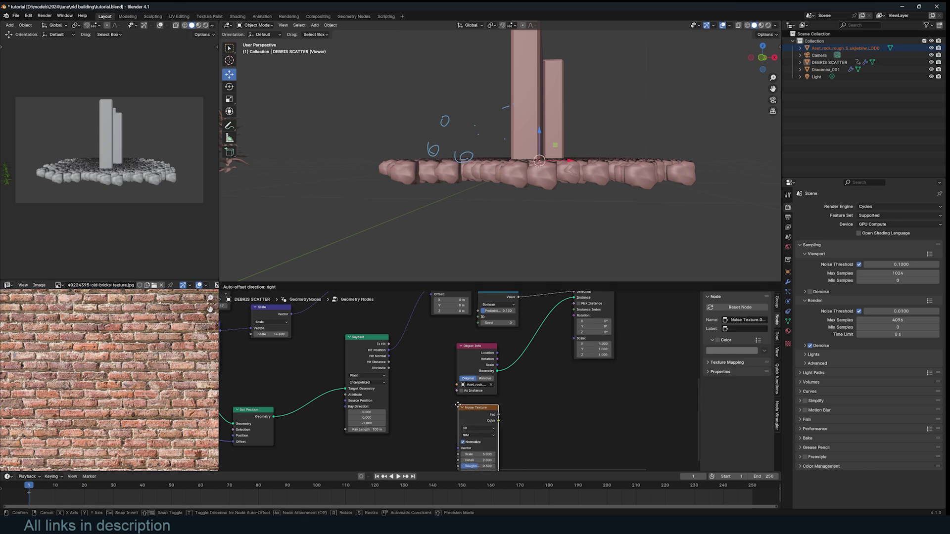
click(499, 422)
drag(499, 421, 575, 339)
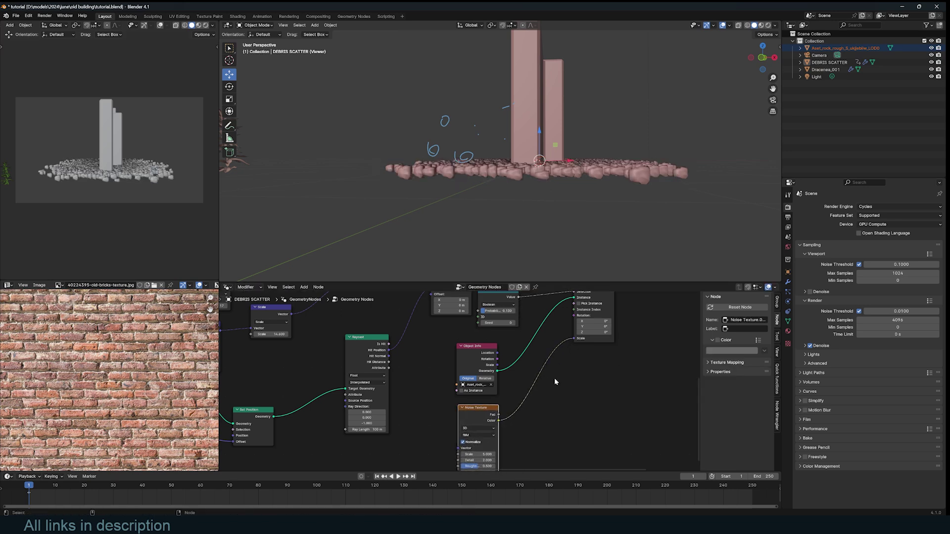
Insert a Math node set to Subtract between the Noise Texture Color and the Instance on Points Scale
middle_drag(556, 382, 577, 364)
key(shift+a)
click(598, 349)
text(v)
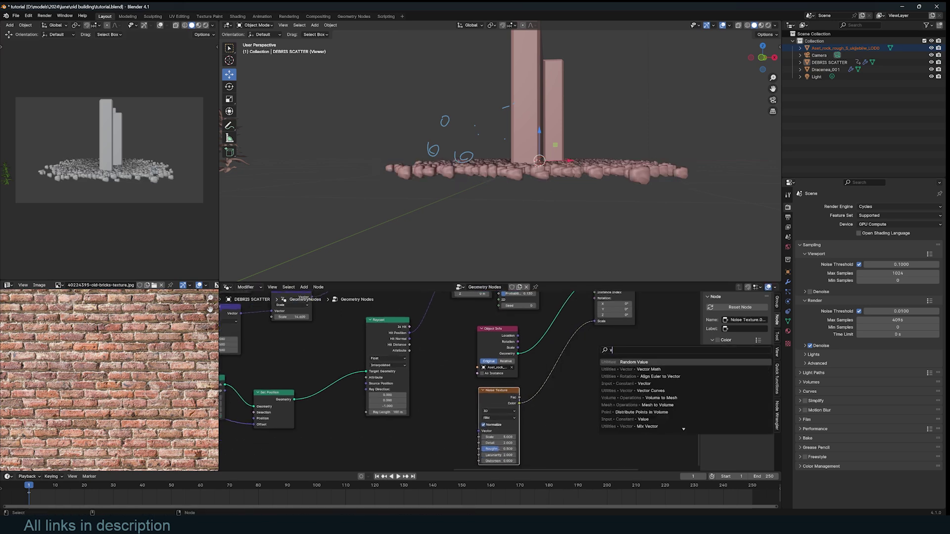
key(BackSpace)
text(math)
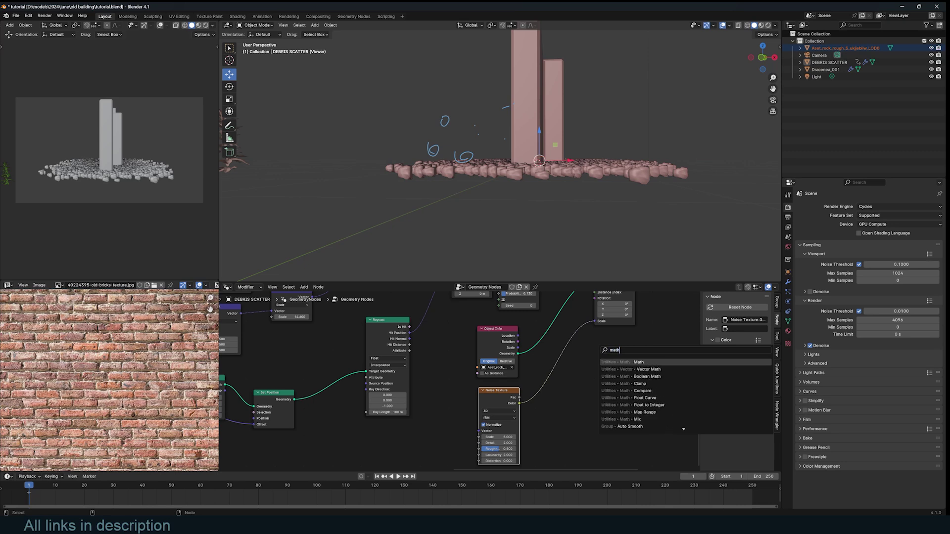
key(Return)
click(579, 356)
click(578, 368)
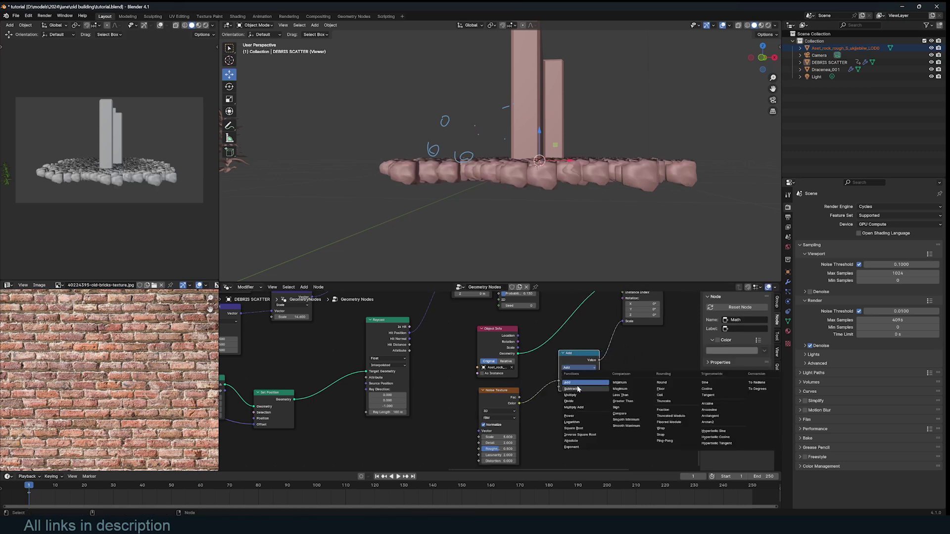
click(577, 389)
Add a second Math node set to Multiply after Subtract, with its value at about 2.73, to enlarge the rocks' scale
middle_drag(642, 222, 556, 278)
scroll(583, 336, up, 3)
drag(605, 347, 654, 340)
click(652, 357)
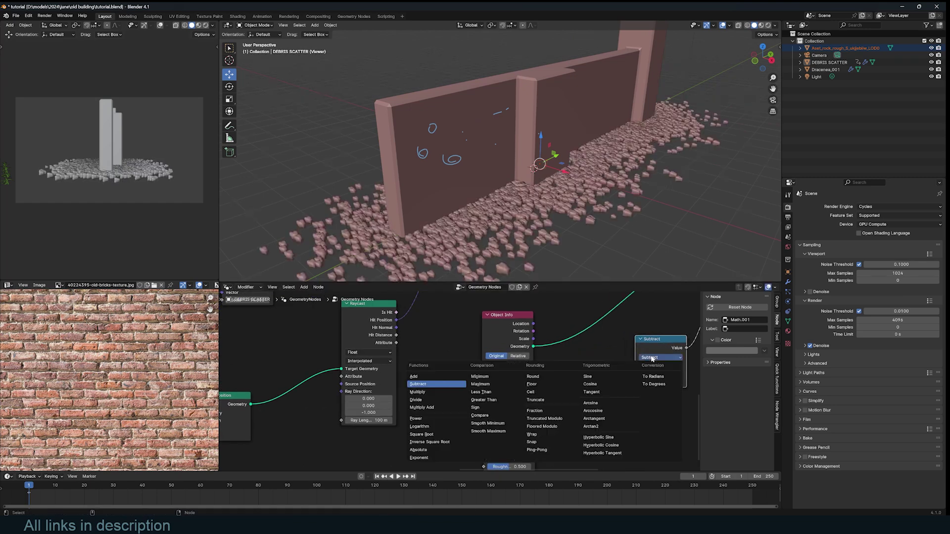
click(430, 392)
middle_drag(430, 394, 362, 393)
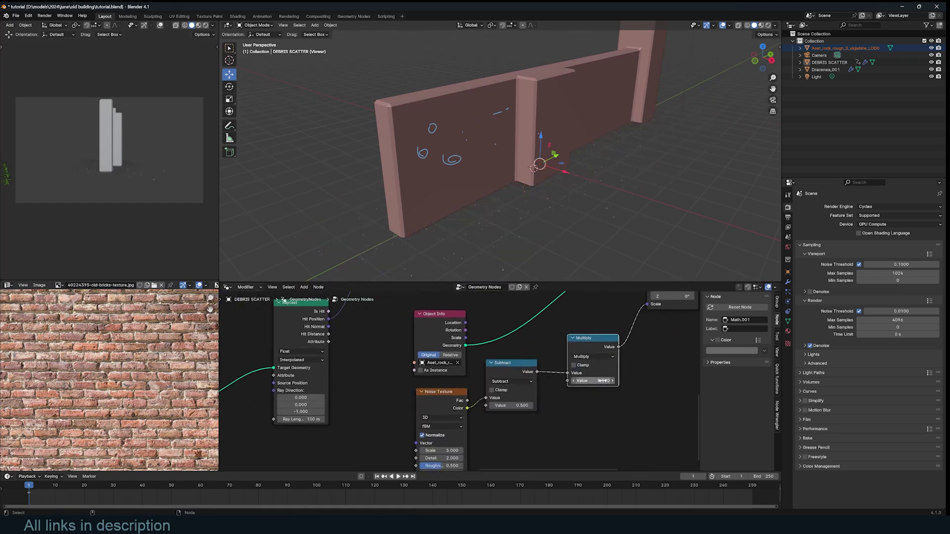
drag(593, 381, 657, 381)
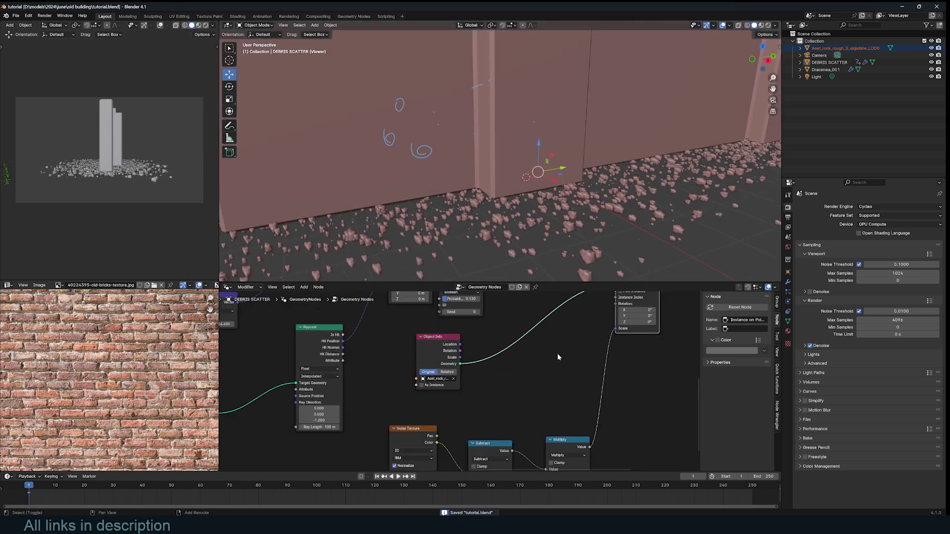
Add a Random Value node of type Vector and connect its Value to the Instance on Points Rotation
key(shift+a)
text(rand)
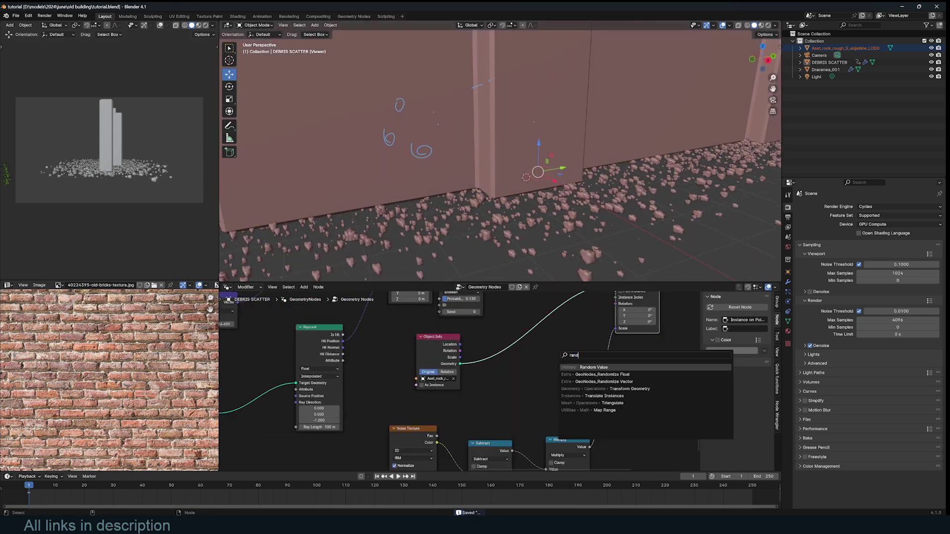
key(Return)
click(529, 383)
click(534, 380)
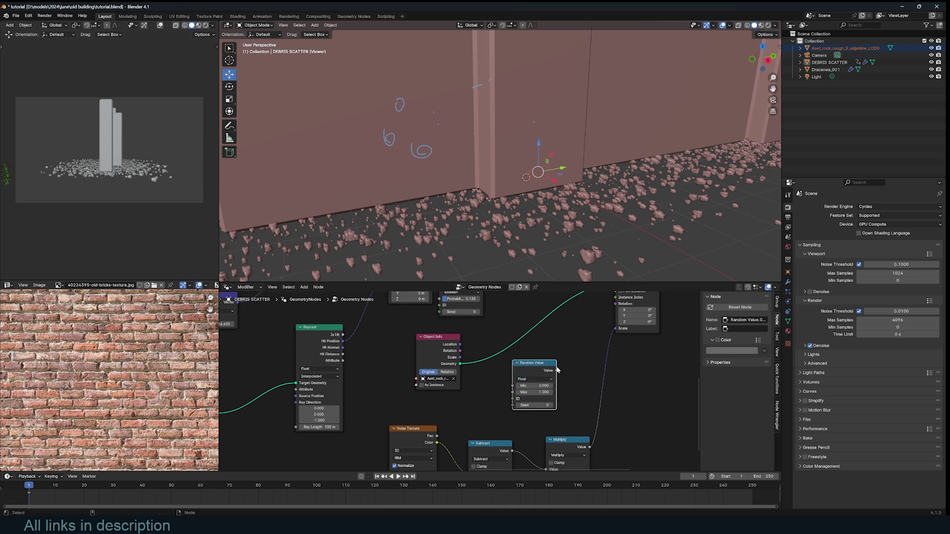
click(535, 380)
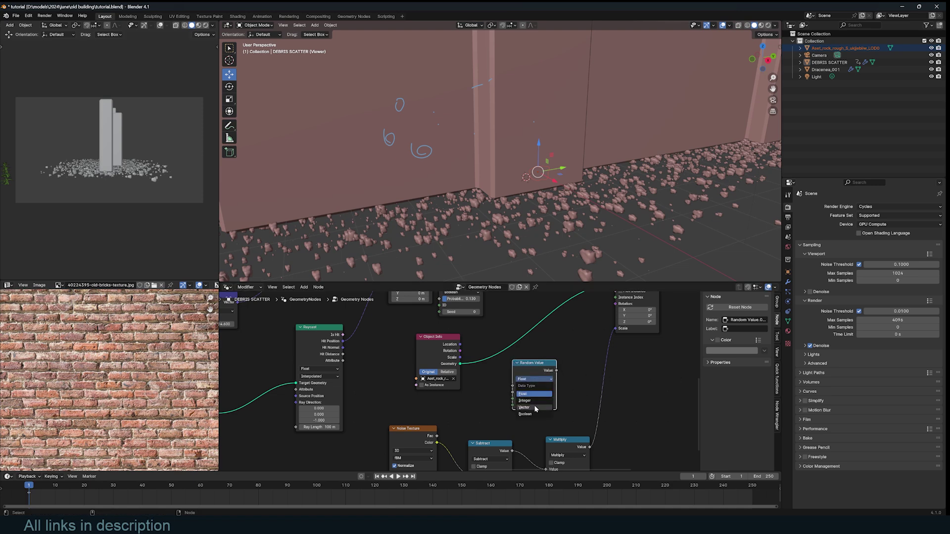
click(535, 408)
drag(555, 371, 615, 304)
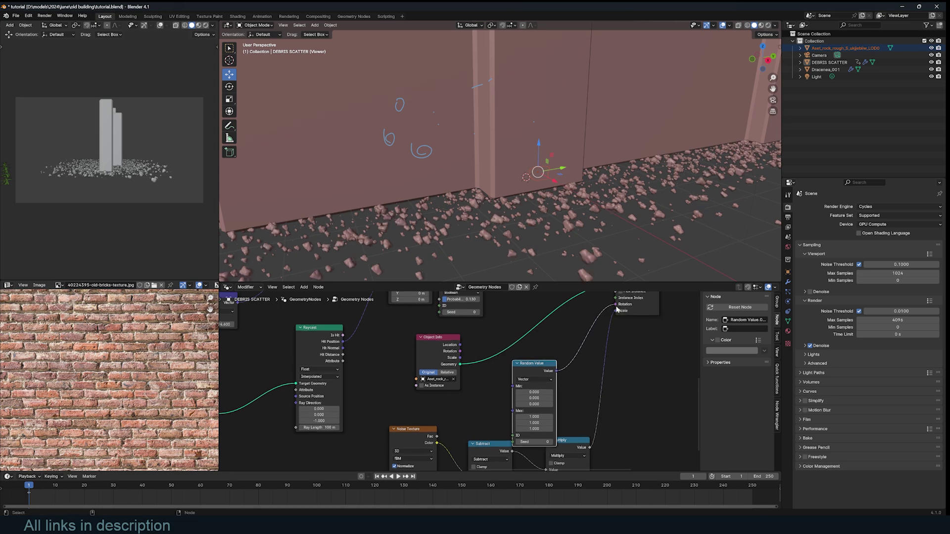
Set all components of the vector Random Value to Min -4.7 and Max 2.4 to vary the rocks' rotation
middle_drag(581, 369, 613, 335)
drag(572, 328, 509, 361)
drag(568, 371, 596, 387)
right_click(569, 380)
scroll(638, 233, down, 6)
middle_drag(638, 232, 625, 213)
scroll(610, 240, up, 4)
Sketch an annotation arrow running outward from the wall's base across the scattered rocks
click(229, 138)
middle_drag(564, 167, 536, 166)
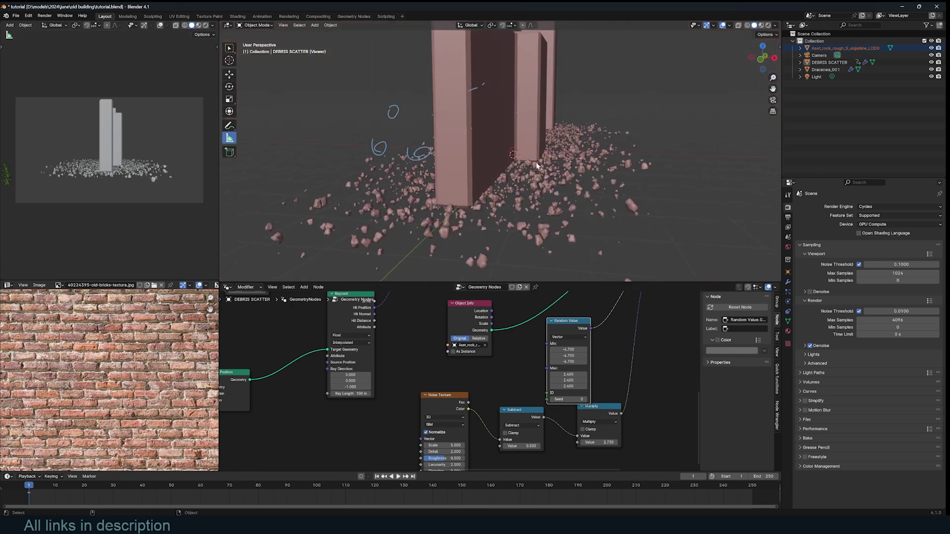
click(229, 126)
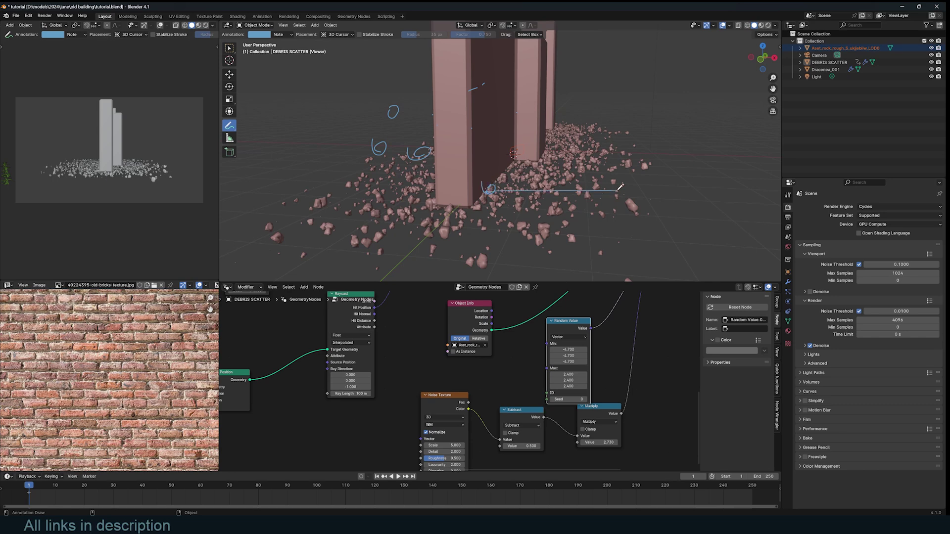
drag(614, 191, 608, 195)
middle_drag(516, 180, 525, 175)
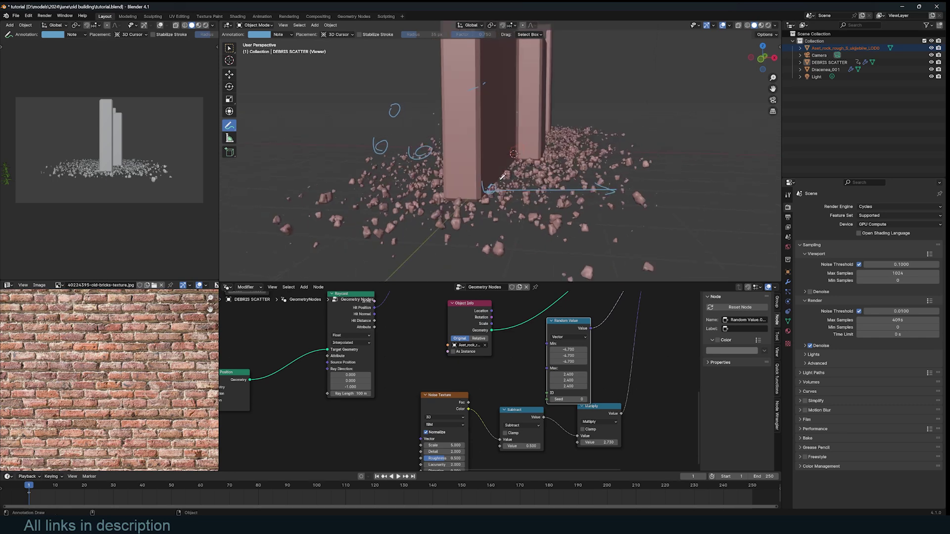
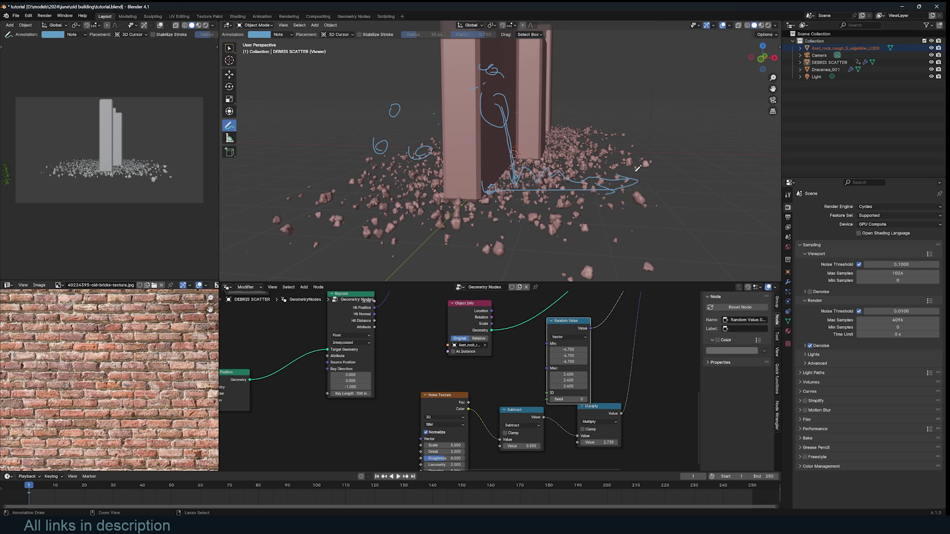
Delete the annotation layer and return to the Move tool
click(285, 35)
click(328, 64)
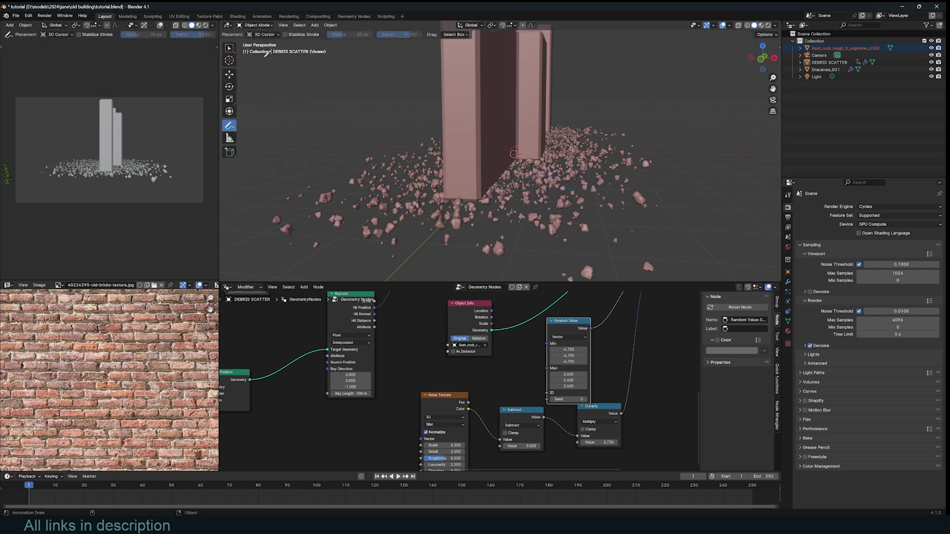
click(230, 74)
Preview the Boolean Math and Compare masks on the Group Input geometry to examine which wall faces each one selects
scroll(539, 330, down, 9)
scroll(537, 337, up, 7)
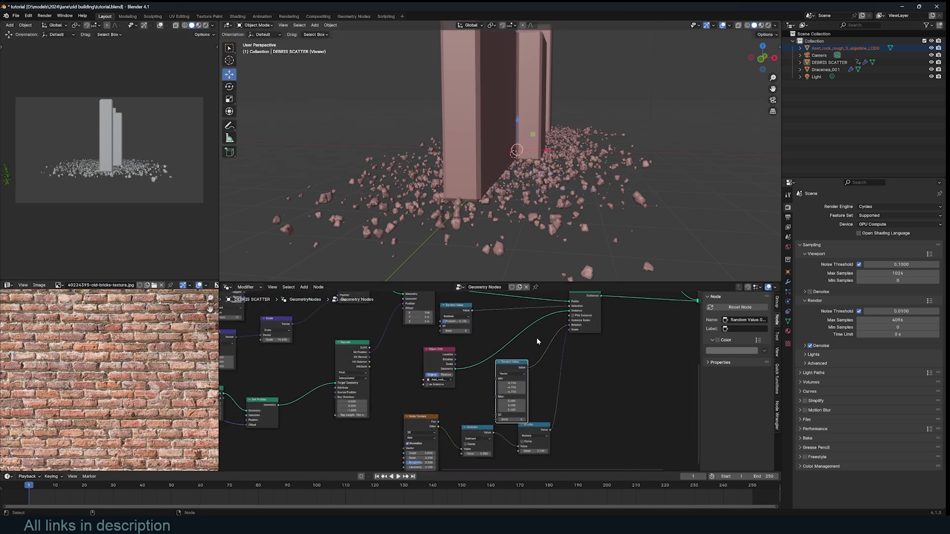
middle_drag(537, 341, 528, 360)
scroll(529, 359, down, 5)
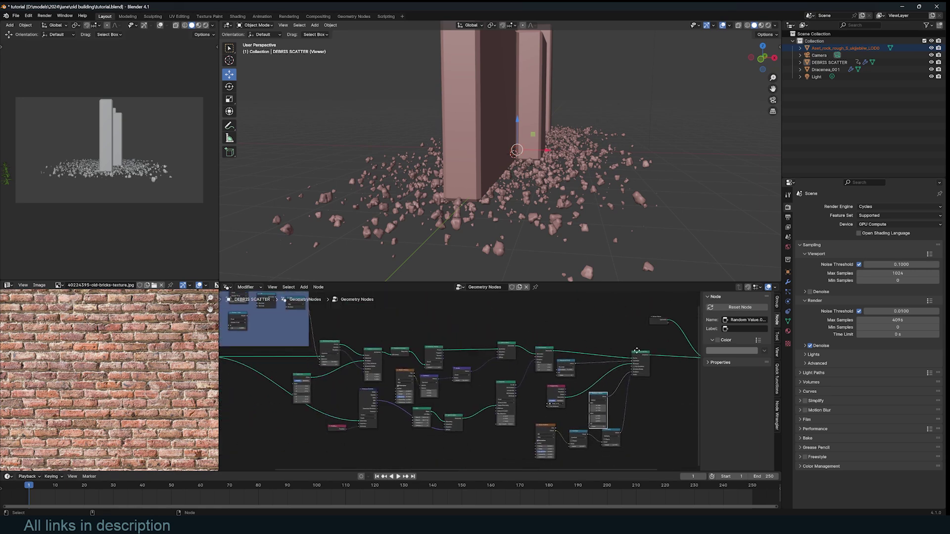
scroll(445, 336, up, 3)
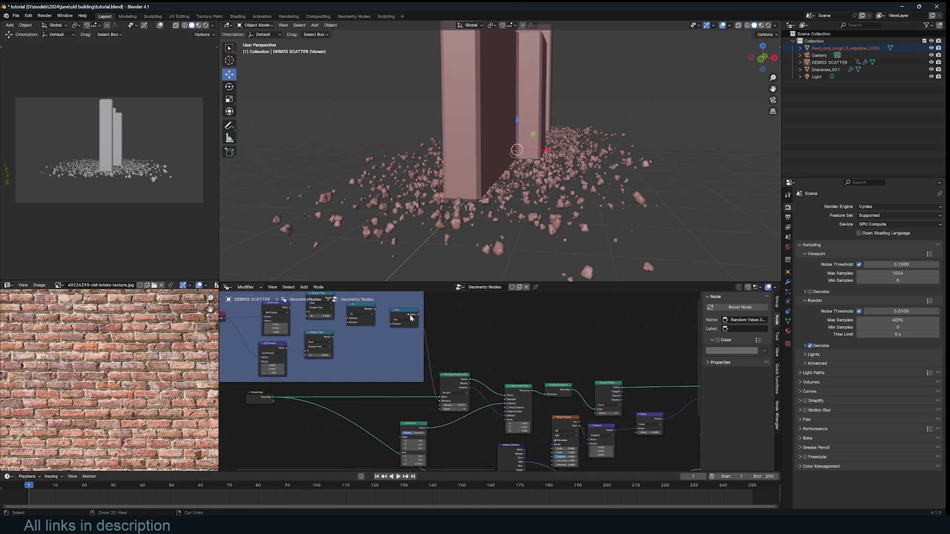
ctrl+shift+click(409, 317)
ctrl+shift+click(271, 394)
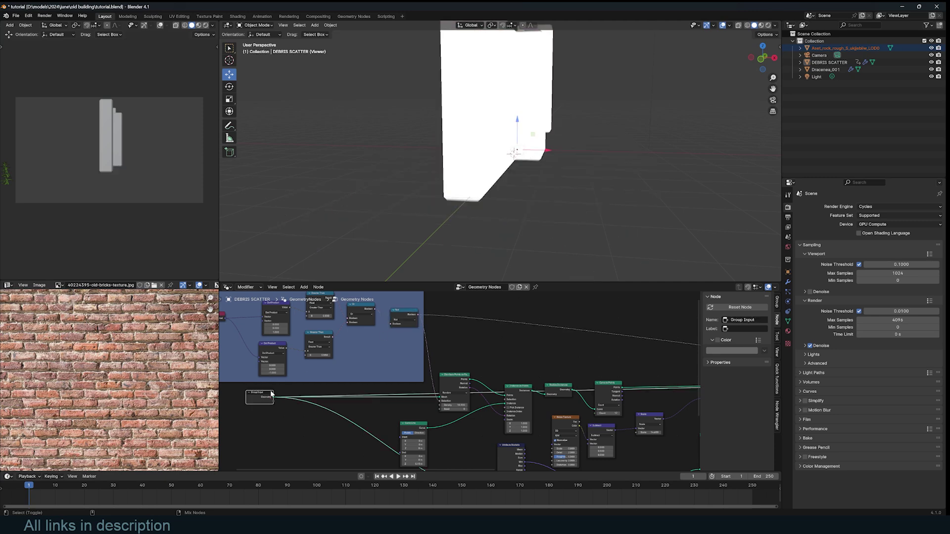
middle_drag(435, 237, 489, 237)
middle_drag(439, 332, 506, 352)
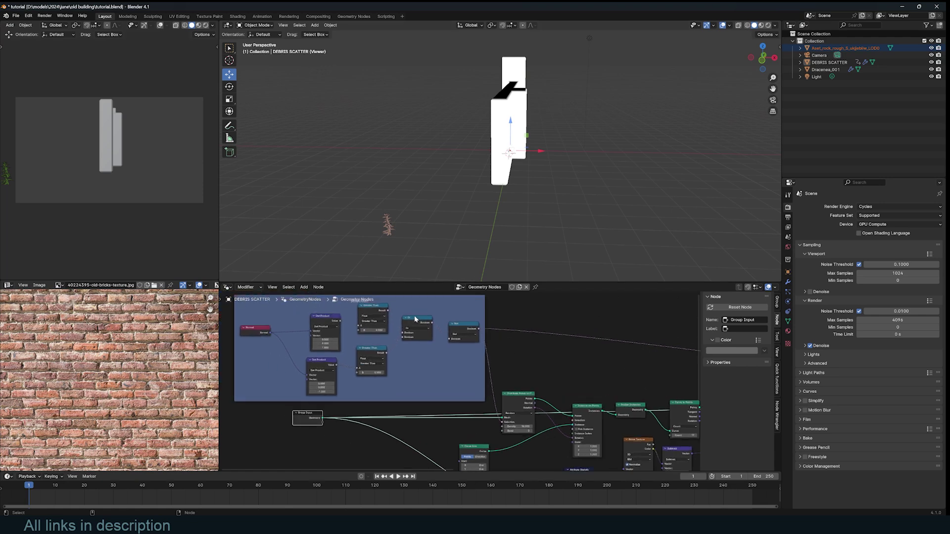
ctrl+shift+click(383, 310)
middle_drag(514, 205, 504, 150)
ctrl+shift+click(384, 352)
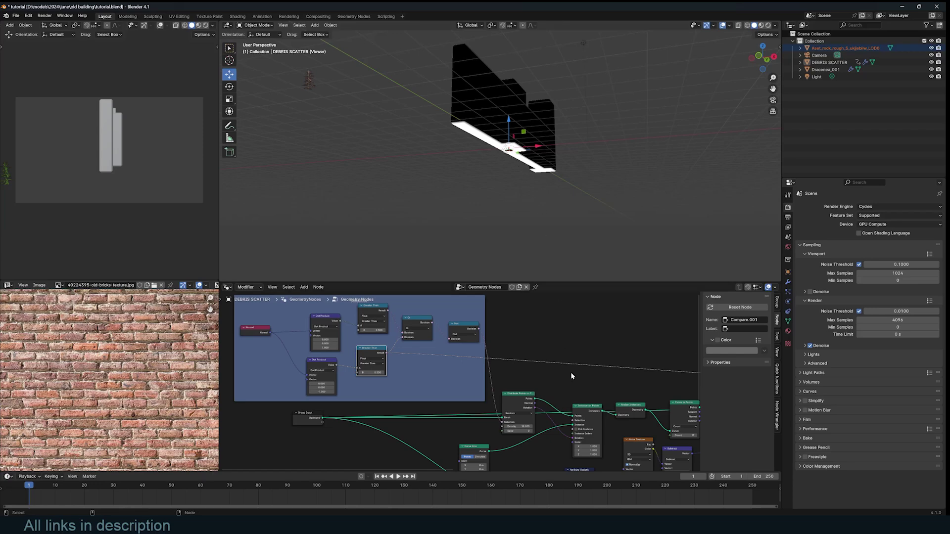
Add a Delete Geometry node above the scatter chain and drive its Selection with the lower Greater Than node's result
scroll(571, 372, down, 2)
middle_drag(593, 370, 497, 345)
key(shift+a)
text(de)
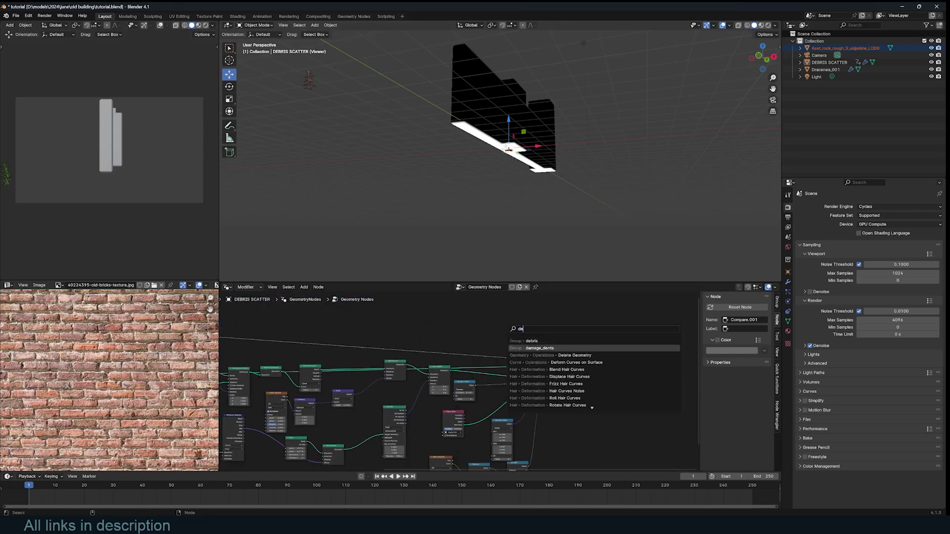
key(Down)
key(Return)
click(489, 313)
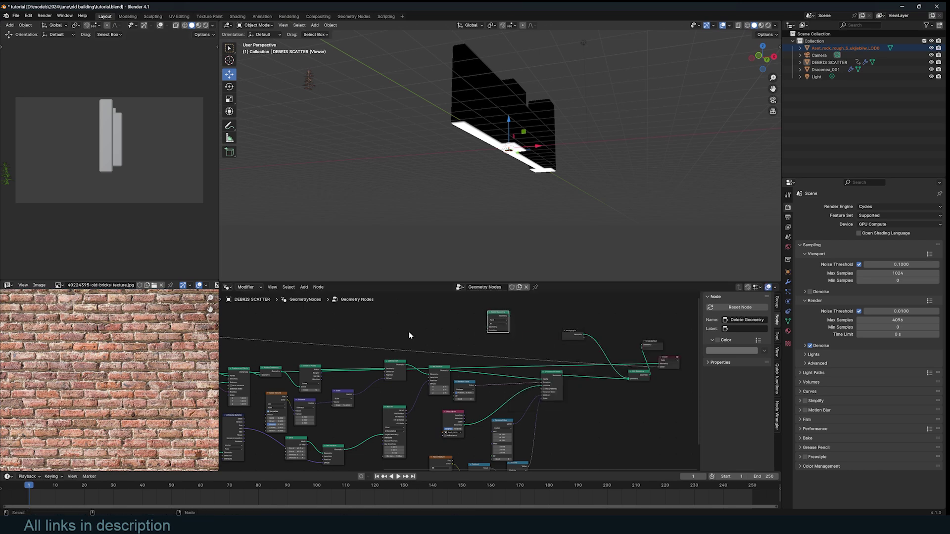
middle_drag(393, 335, 491, 350)
ctrl+scroll(300, 351, left, 3)
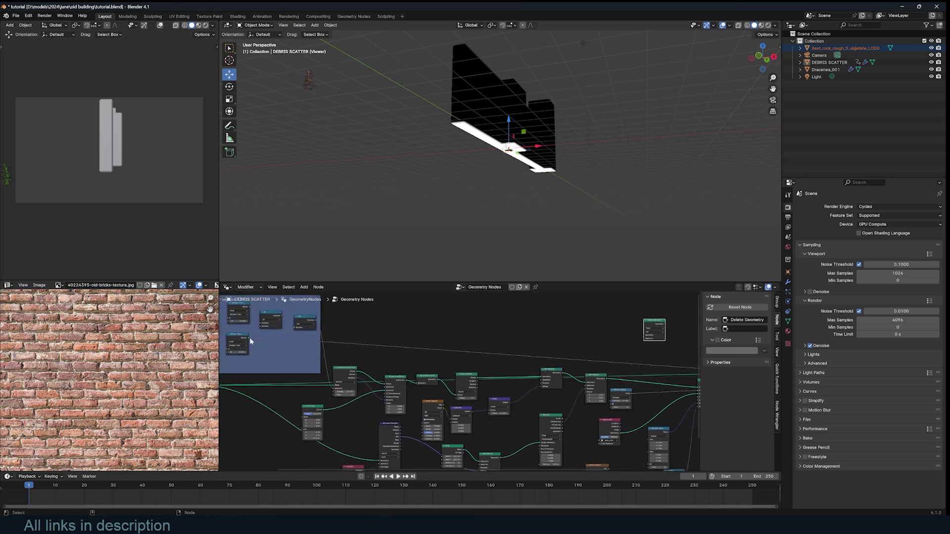
drag(249, 338, 644, 339)
Duplicate the Group Input node beside Delete Geometry and preview its geometry, disconnecting the mask from the Viewer's Value
scroll(327, 349, down, 3)
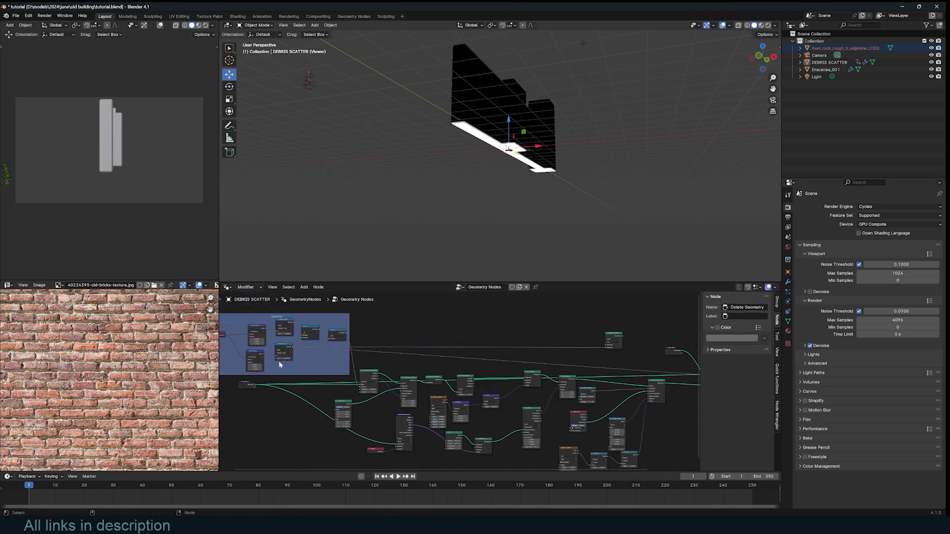
click(251, 386)
key(shift+d)
click(576, 322)
middle_drag(590, 338, 471, 350)
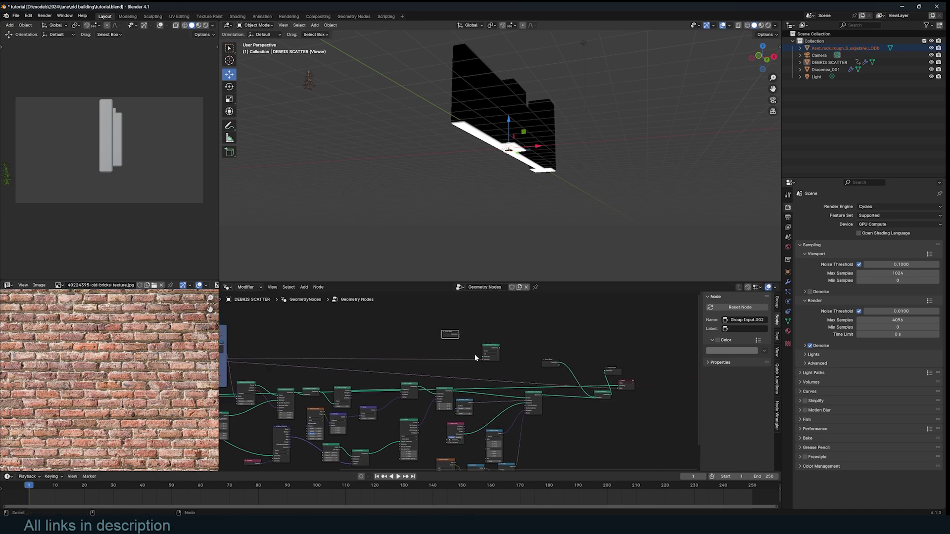
scroll(474, 354, up, 3)
ctrl+shift+click(453, 321)
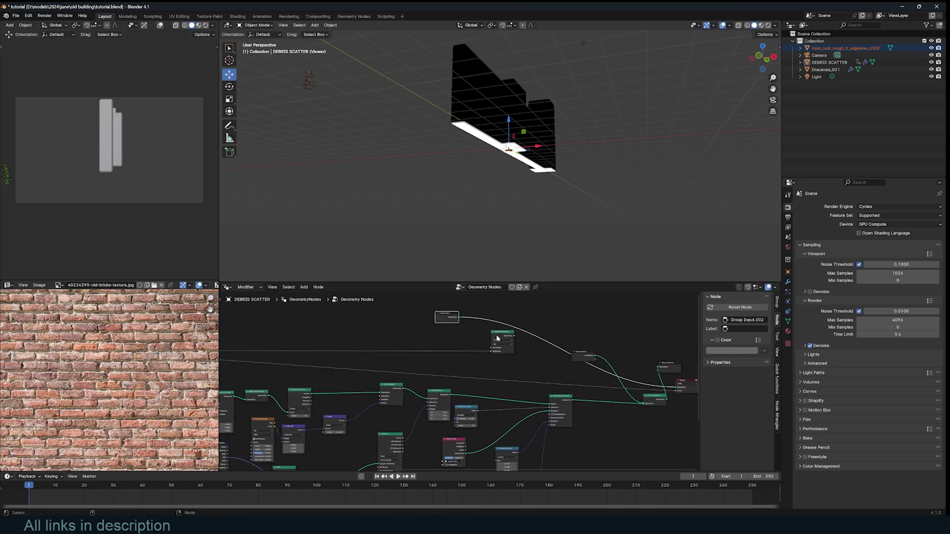
drag(676, 391, 644, 361)
middle_drag(584, 227, 548, 322)
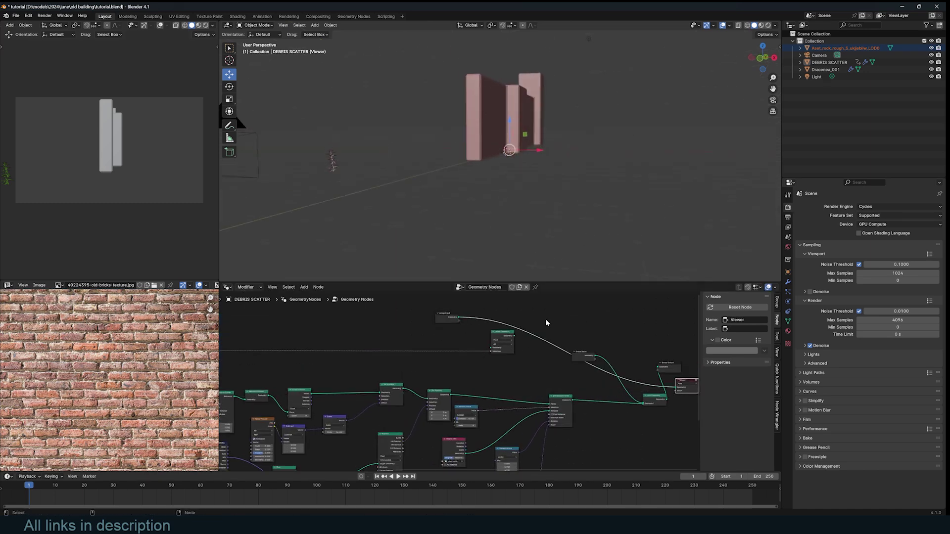
scroll(540, 330, up, 4)
Connect the duplicated Group Input's Geometry to Delete Geometry and preview the result
drag(459, 295, 501, 336)
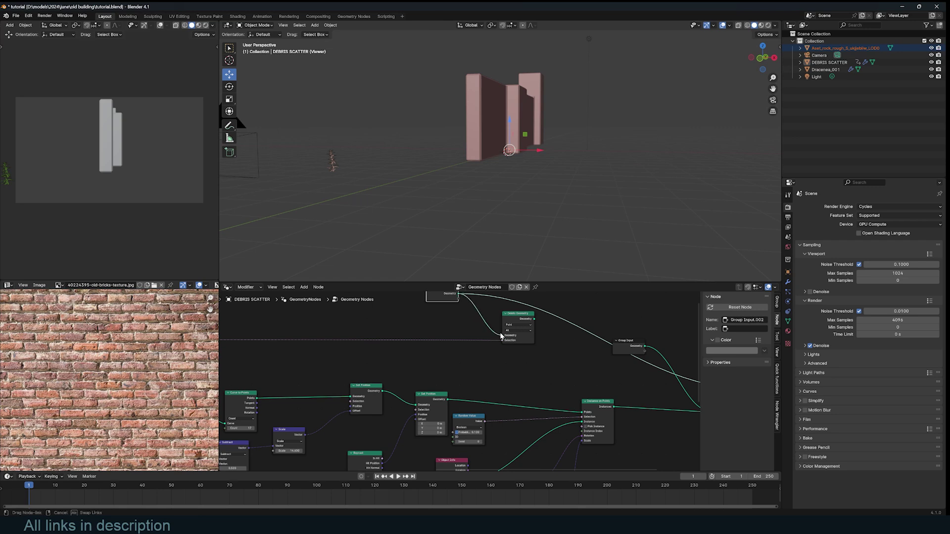
ctrl+shift+click(521, 318)
middle_drag(566, 231, 514, 148)
scroll(407, 350, up, 2)
Insert a Boolean Math node set to Not before the Delete Geometry Selection, and select the DEBRIS SCATTER object
key(shift+a)
click(494, 332)
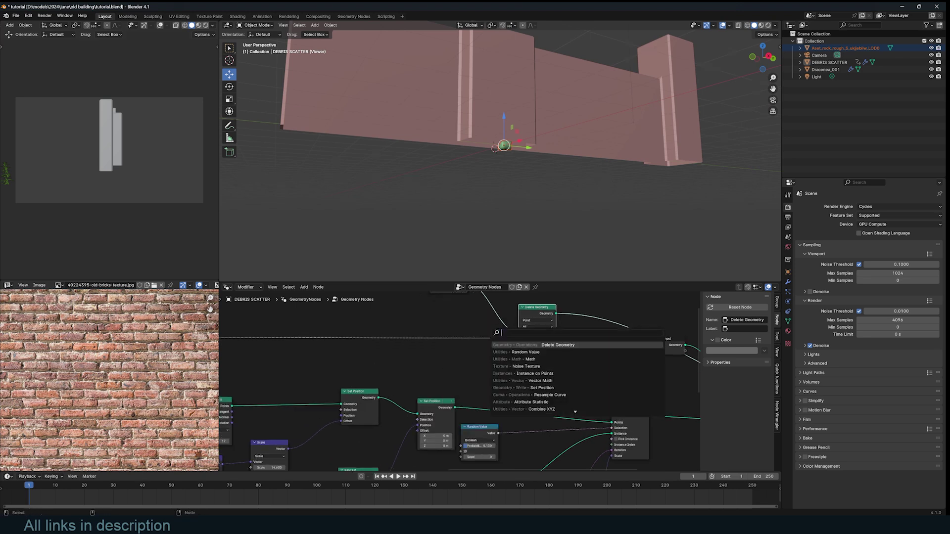
text(bool)
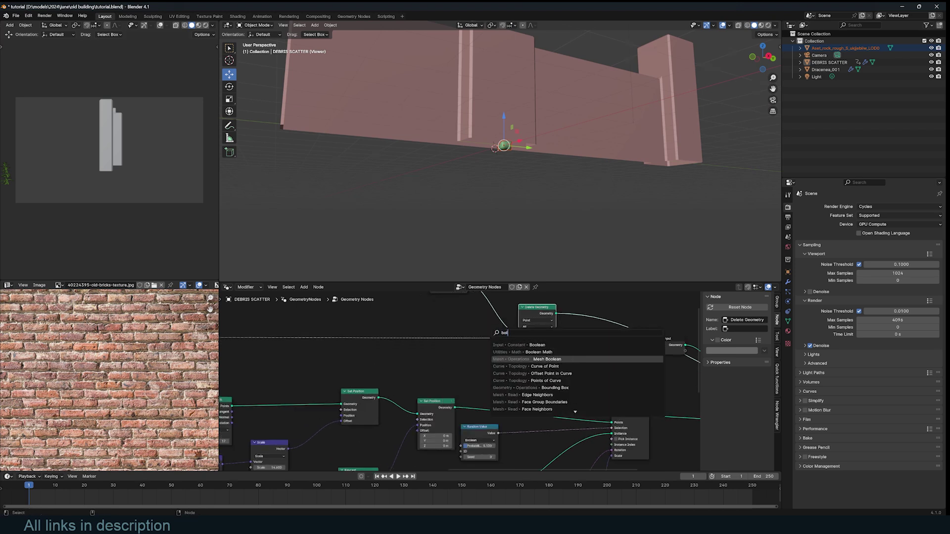
click(525, 352)
click(461, 337)
click(478, 350)
click(479, 372)
middle_drag(576, 193, 549, 178)
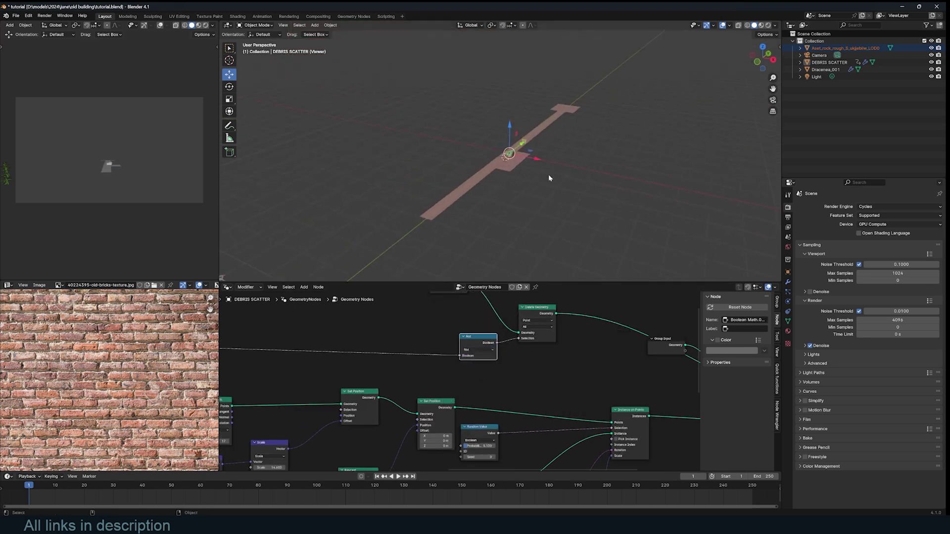
click(508, 168)
Add a Geometry Proximity node after Delete Geometry, fed by its Geometry output
scroll(587, 379, down, 3)
middle_drag(588, 379, 508, 374)
scroll(509, 375, up, 2)
key(shift+a)
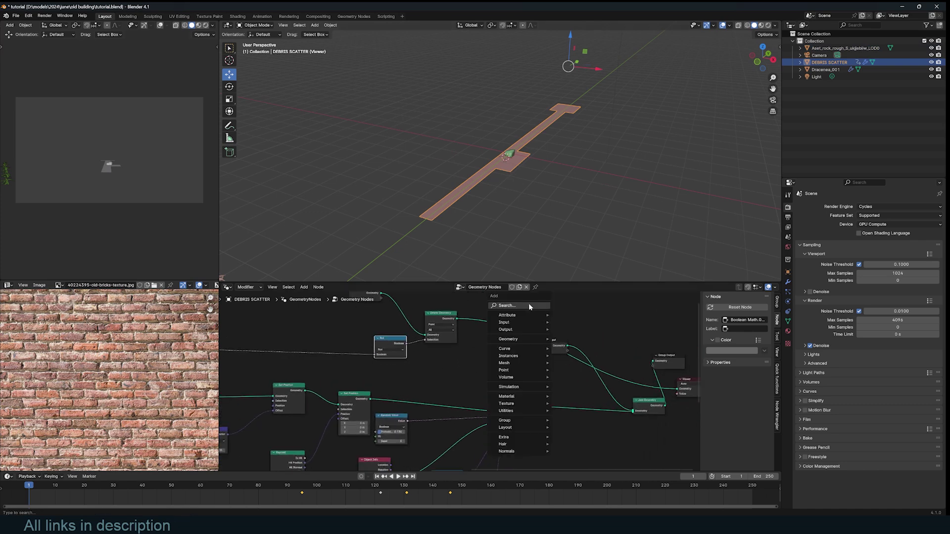
click(529, 305)
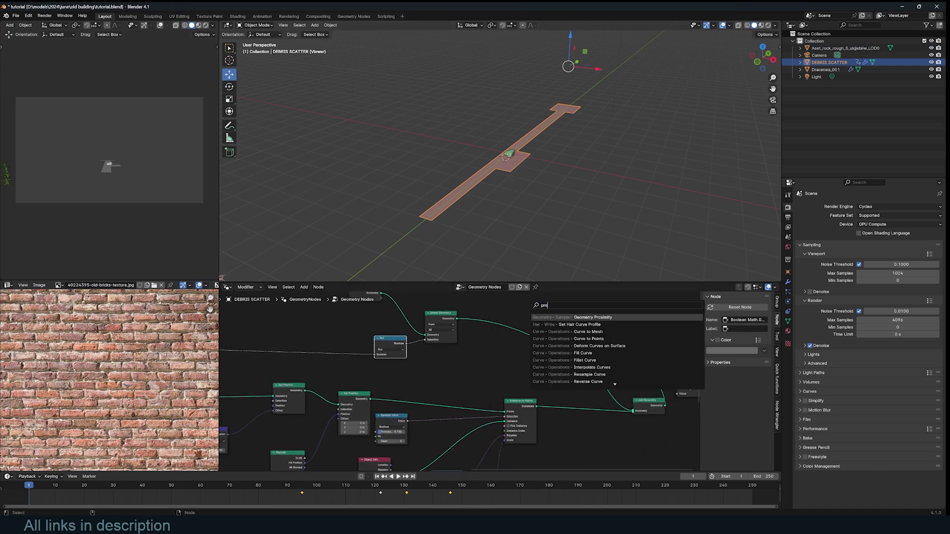
key(Return)
click(496, 311)
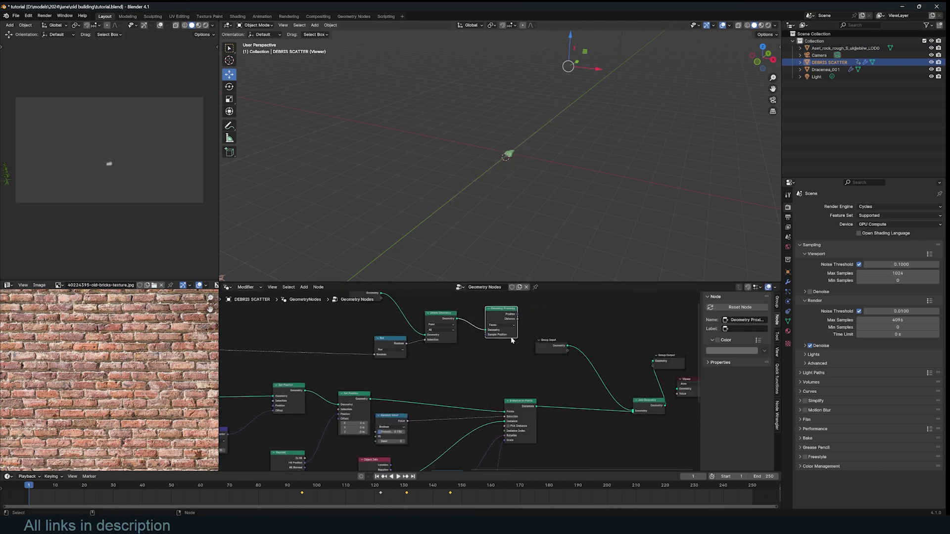
Reposition the Geometry Proximity node, preview Instance on Points, and move that node farther along to make room
scroll(511, 339, up, 2)
drag(507, 299, 493, 331)
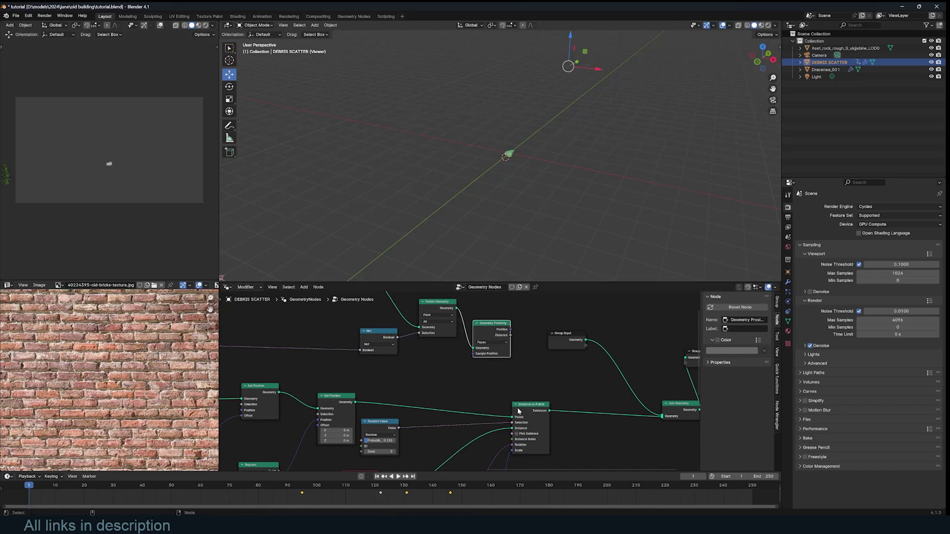
middle_drag(518, 411, 507, 365)
middle_drag(516, 330, 515, 376)
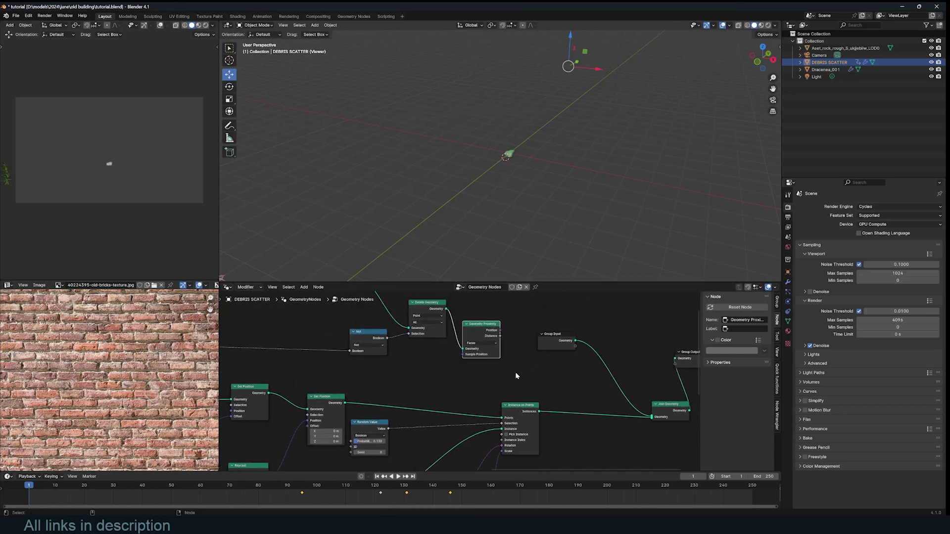
ctrl+shift+click(539, 410)
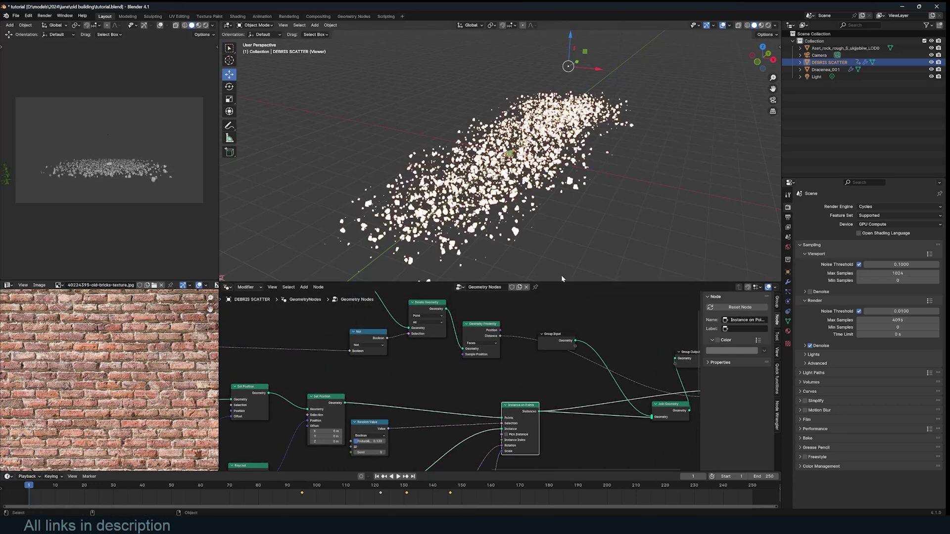
scroll(561, 275, up, 2)
drag(531, 413, 596, 416)
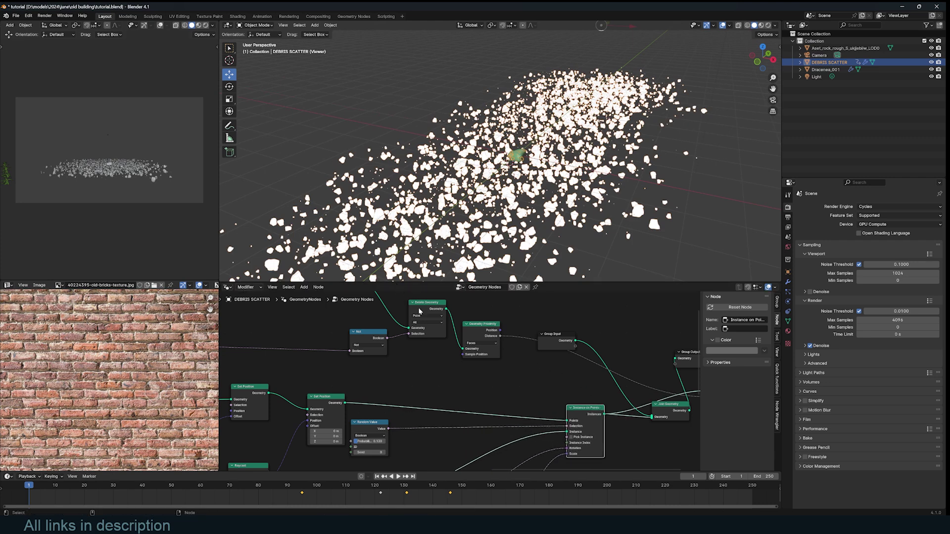
Add a Map Range node fed by the Geometry Proximity Distance and raise its From Max
drag(461, 339, 496, 363)
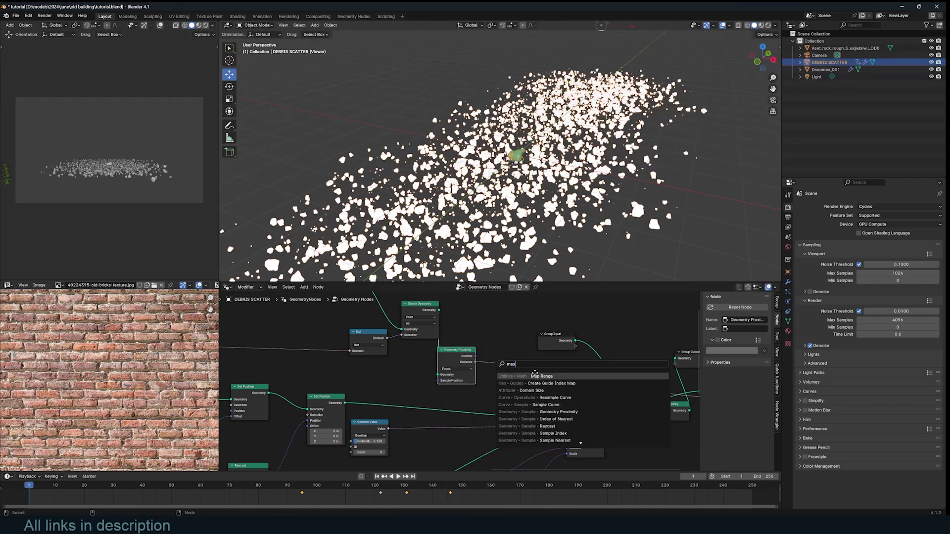
click(535, 376)
click(538, 385)
scroll(542, 388, up, 1)
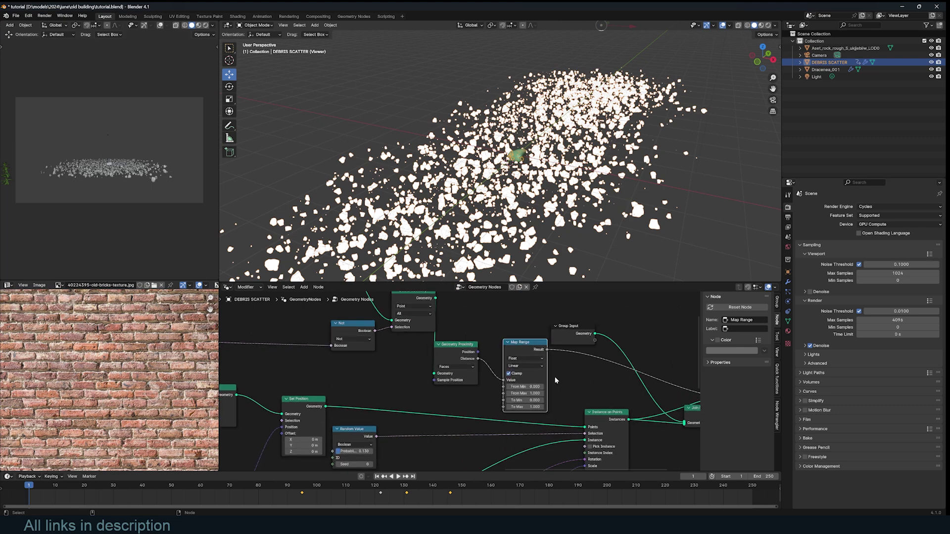
drag(525, 394, 584, 394)
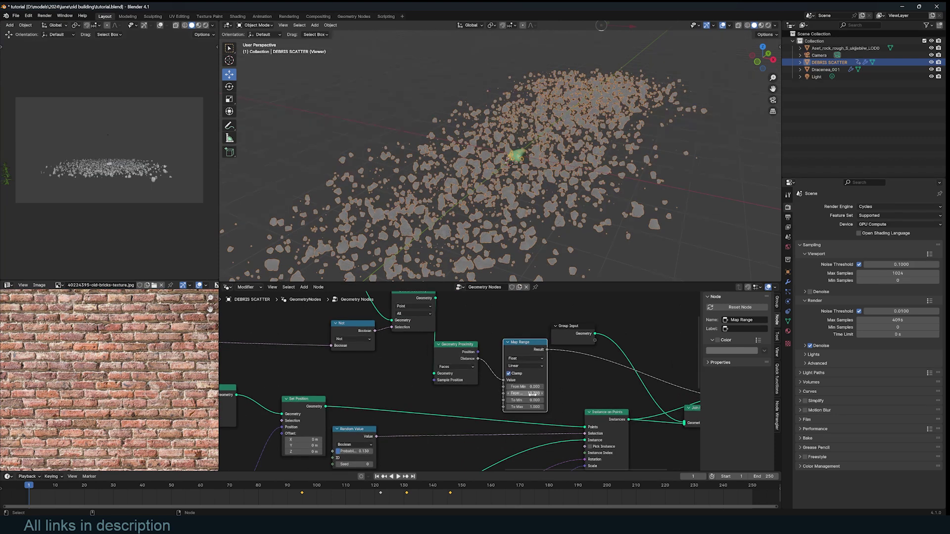
key(Return)
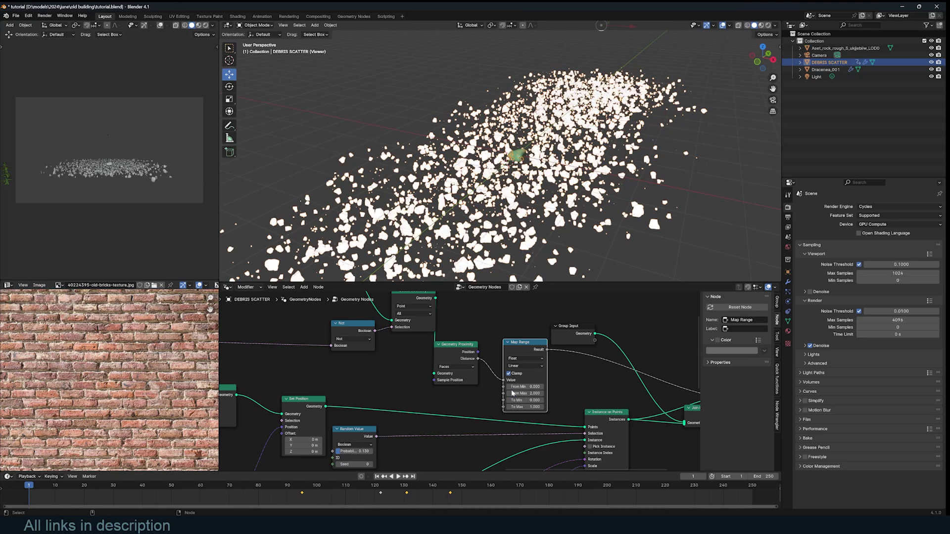
drag(525, 394, 593, 427)
Duplicate a Multiply node into the Instance on Points Scale link and multiply the existing scale by the Map Range Result
scroll(564, 420, down, 4)
middle_drag(576, 427, 538, 360)
scroll(527, 354, down, 3)
scroll(512, 363, up, 3)
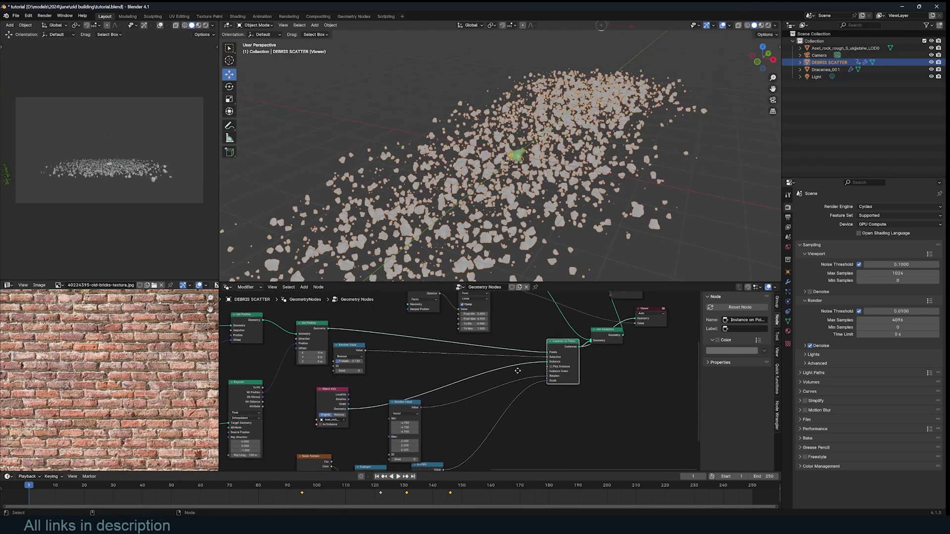
scroll(515, 369, down, 2)
key(shift+d)
click(512, 395)
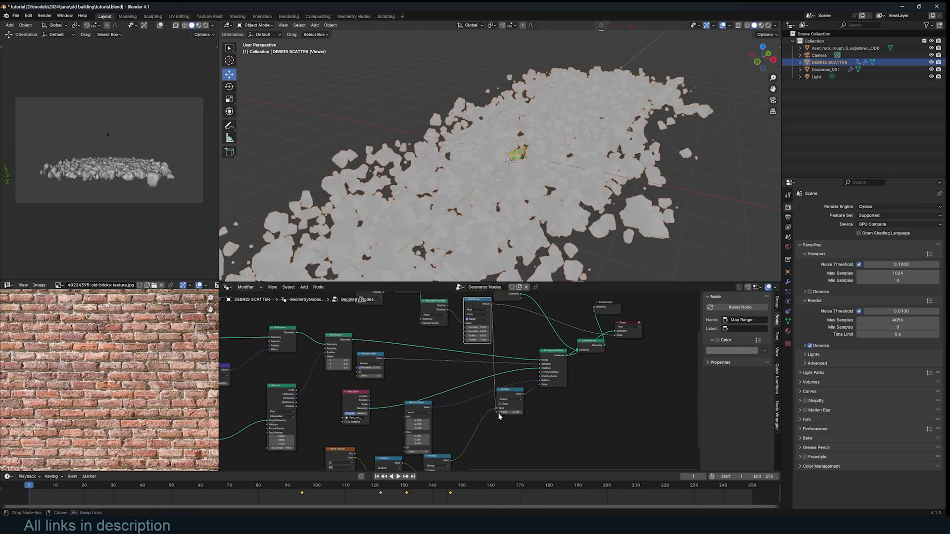
drag(497, 412, 498, 412)
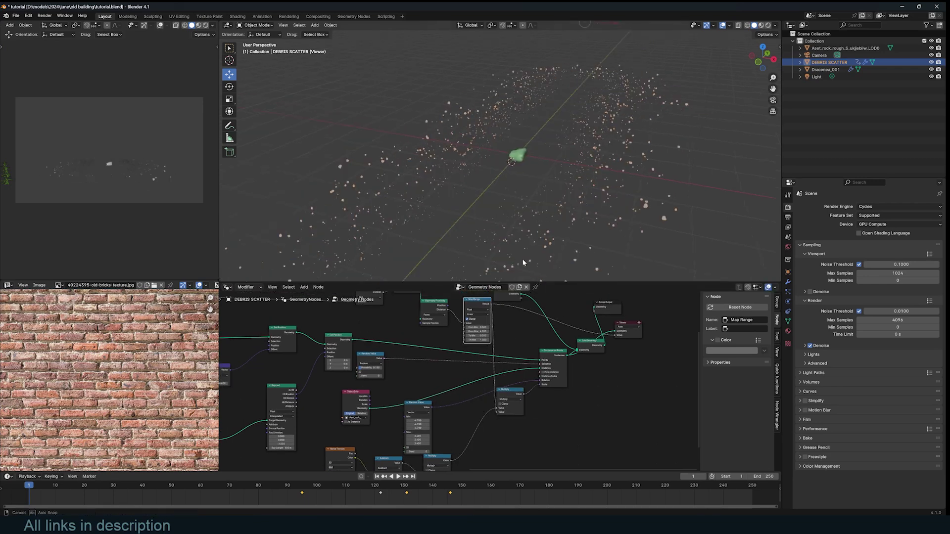
Inspect the scaled debris and place the new Multiply node just below Instance on Points
middle_drag(547, 254, 515, 253)
middle_drag(573, 362, 556, 381)
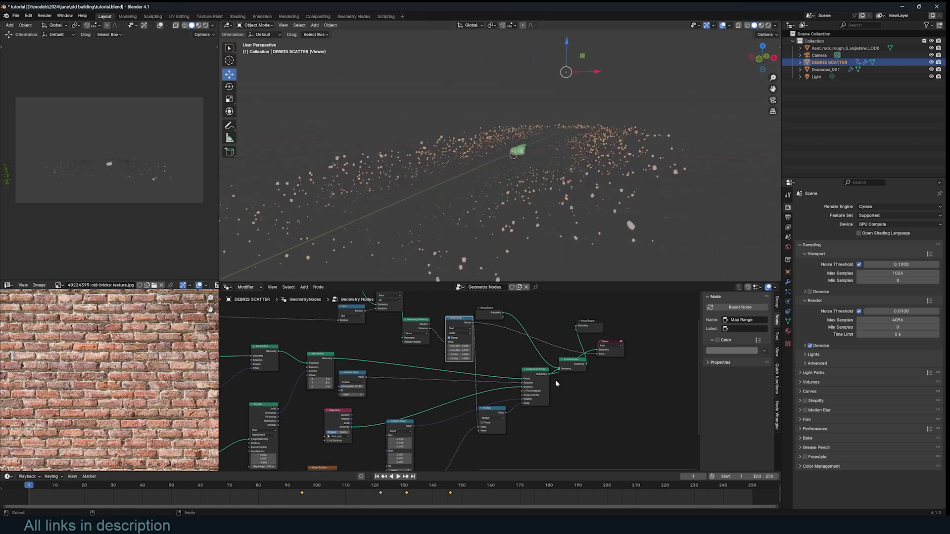
middle_drag(505, 213, 526, 214)
drag(499, 411, 536, 428)
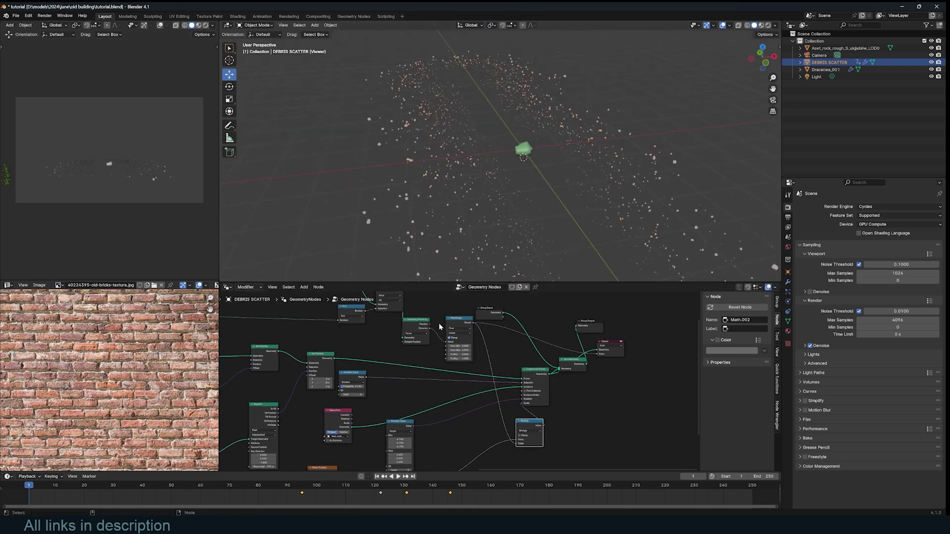
Invert the Map Range output by setting To Min to 1 and To Max to 0
scroll(460, 360, up, 2)
click(464, 348)
text(1)
key(Return)
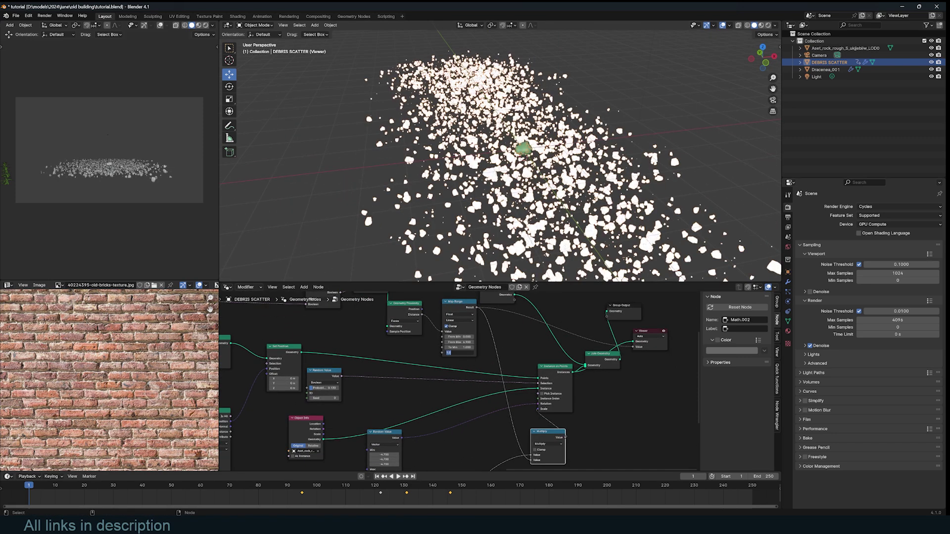
key(Return)
Deselect the debris object and preview the Join Geometry output to examine the rocks around the wall
key(alt+a)
middle_drag(540, 231, 483, 207)
scroll(495, 174, down, 3)
middle_drag(495, 141, 542, 196)
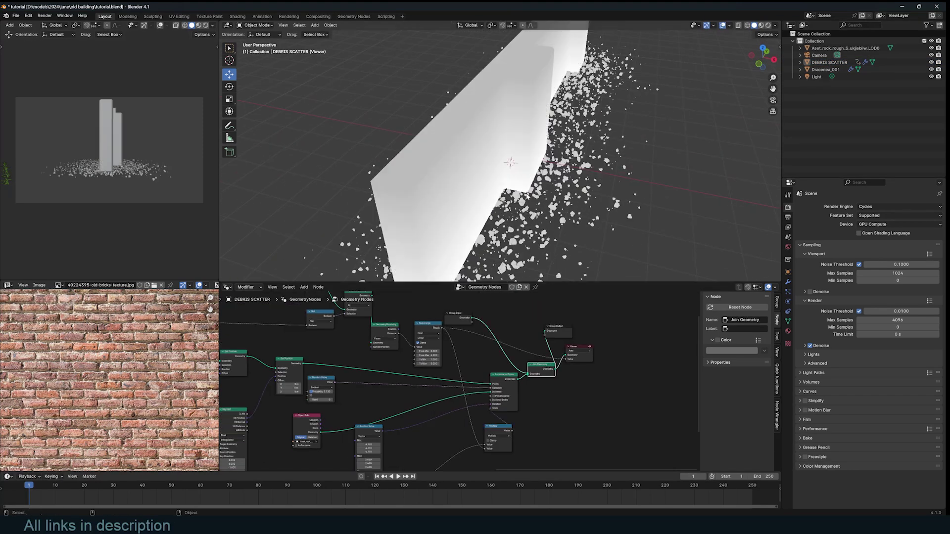
middle_drag(527, 196, 515, 124)
Preview the second Set Position node's output and examine how the scattered points spread
scroll(370, 414, up, 3)
middle_drag(370, 414, 503, 396)
ctrl+shift+click(407, 328)
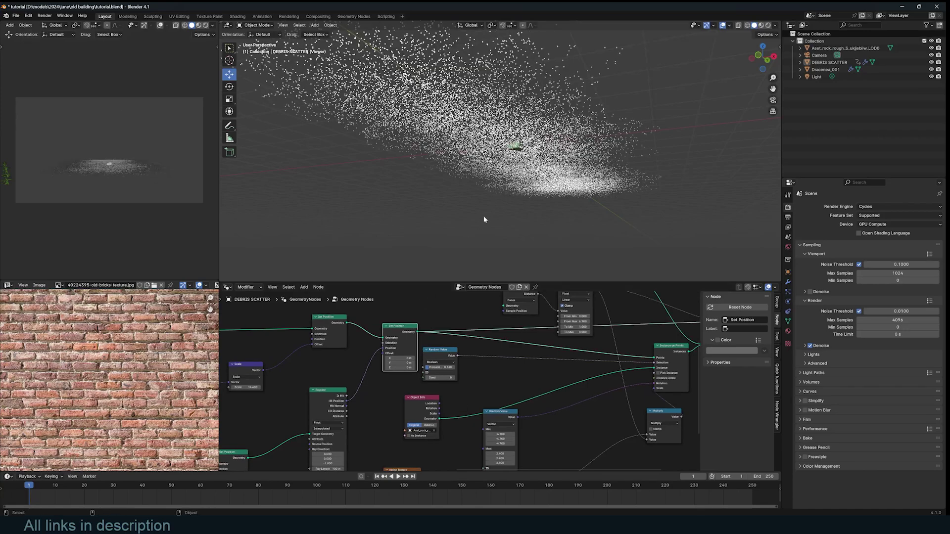
middle_drag(485, 218, 510, 188)
middle_drag(479, 376, 490, 371)
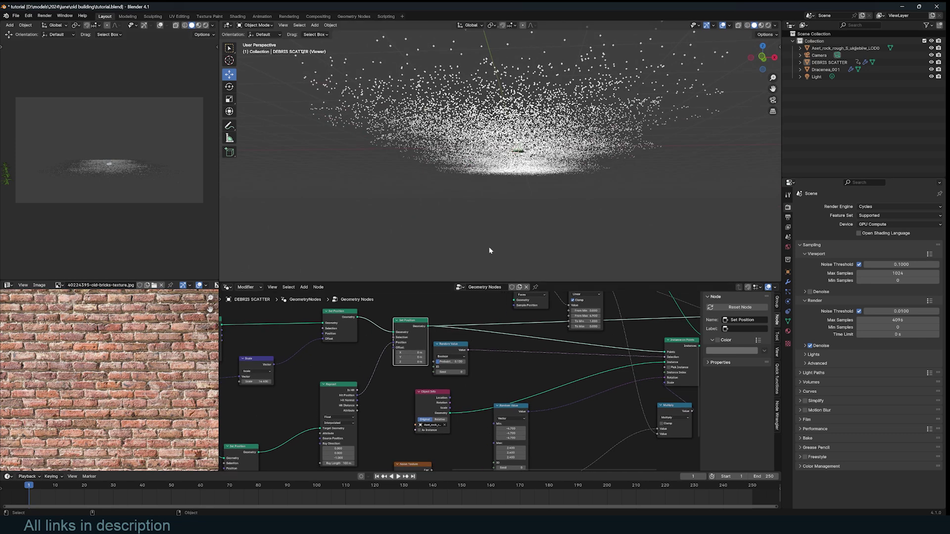
scroll(414, 339, down, 2)
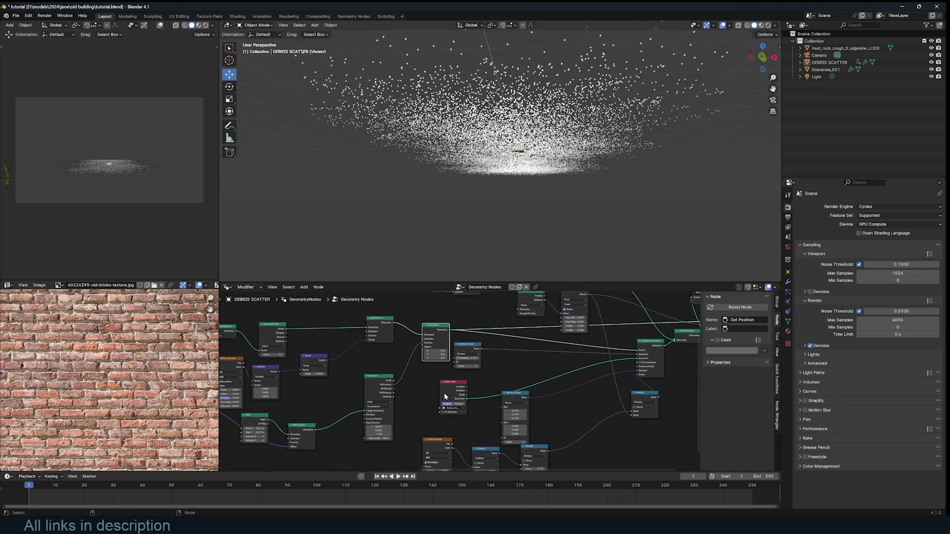
Shift the Noise Texture, Subtract and Multiply nodes of the scale chain away from Instance on Points to tidy the layout
middle_drag(436, 406, 464, 371)
drag(465, 406, 415, 418)
scroll(491, 386, down, 1)
middle_drag(491, 386, 453, 393)
scroll(515, 361, up, 1)
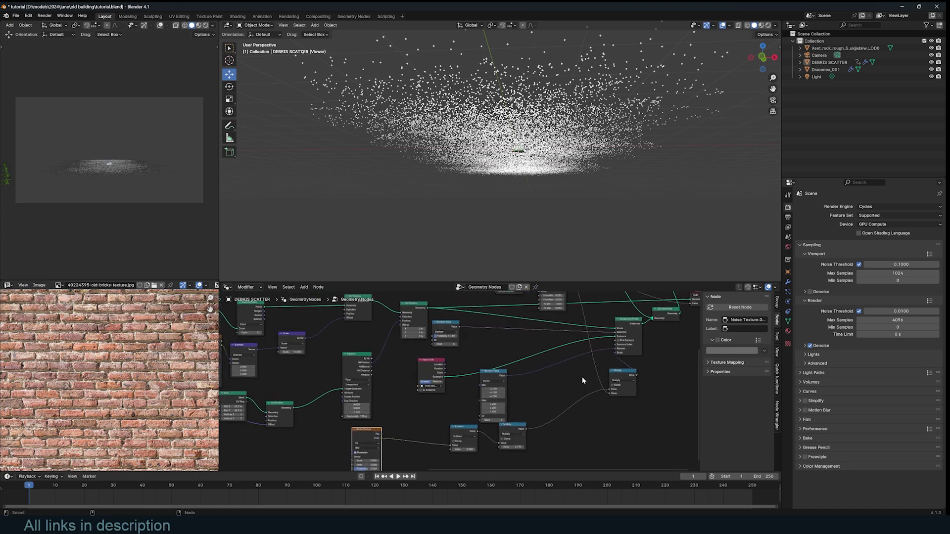
drag(465, 428, 415, 433)
drag(503, 424, 493, 424)
Retune how far the points spread using the Scale value of the Vector Math node feeding the first Set Position's Offset
middle_drag(470, 377, 635, 383)
middle_drag(473, 336, 463, 354)
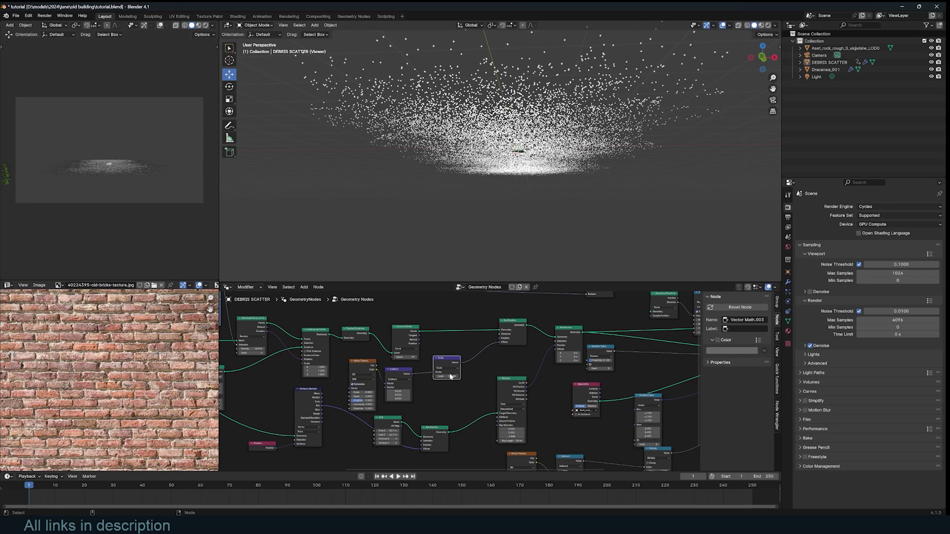
key(Return)
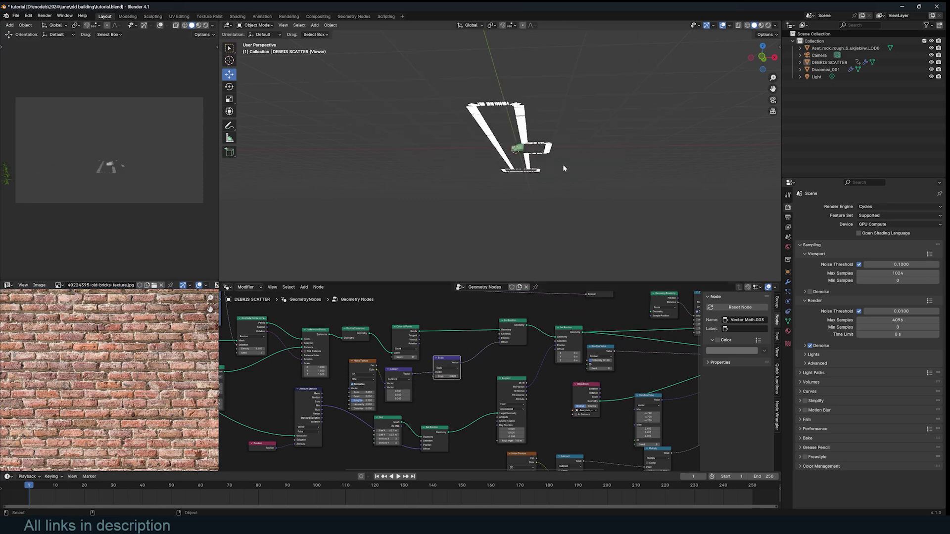
middle_drag(562, 168, 544, 203)
drag(452, 376, 508, 376)
Preview Join Geometry again and examine the adjusted debris spread from beneath the wall
scroll(462, 383, down, 2)
middle_drag(539, 339, 456, 350)
scroll(505, 361, up, 2)
ctrl+shift+click(553, 355)
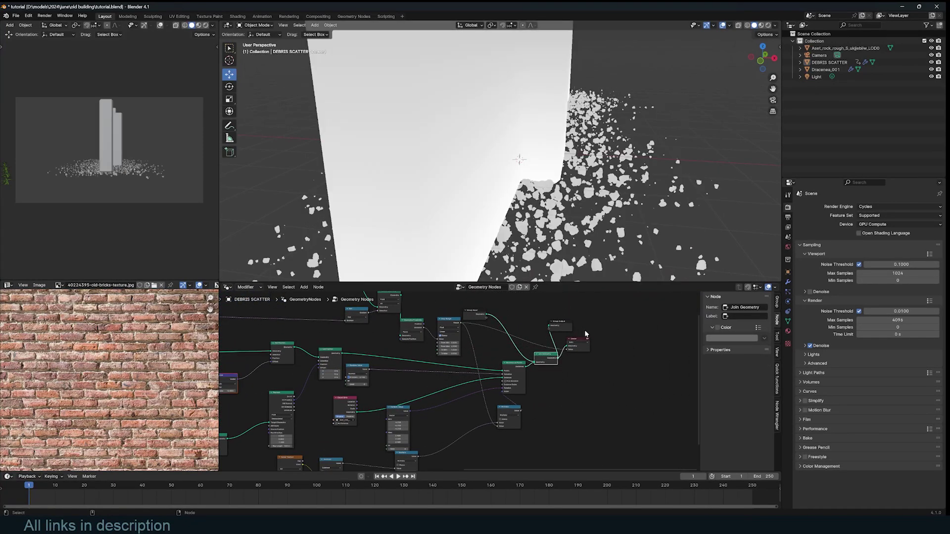
middle_drag(585, 153, 570, 115)
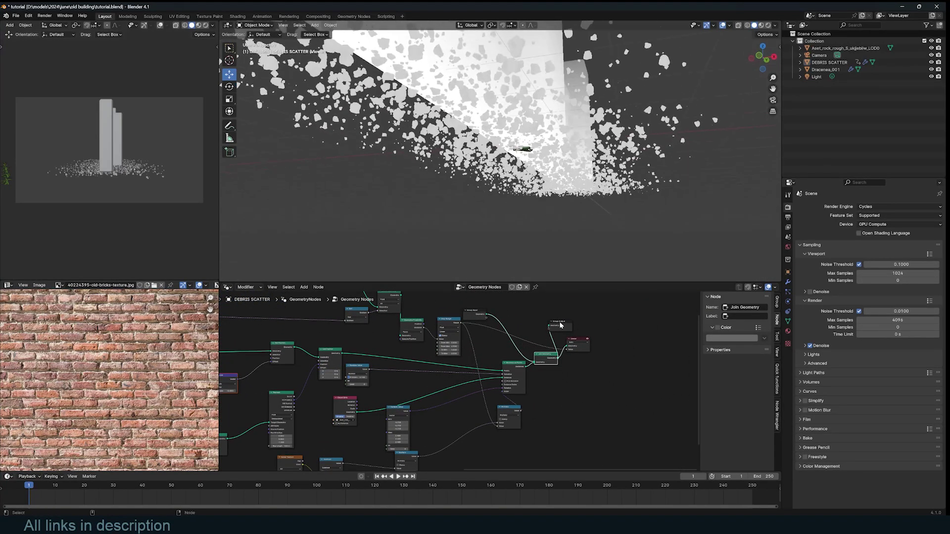
Rearrange Join Geometry, the output nodes, Map Range and Instance on Points to open space before Join Geometry
drag(549, 355, 663, 348)
click(541, 350)
scroll(539, 348, up, 3)
drag(448, 304, 438, 303)
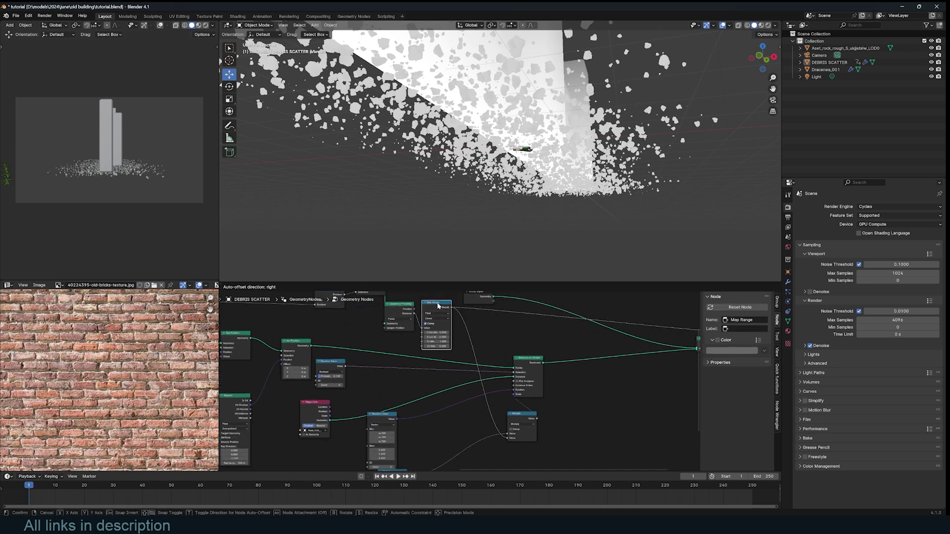
drag(528, 364, 589, 367)
middle_drag(482, 341, 446, 334)
drag(554, 360, 518, 355)
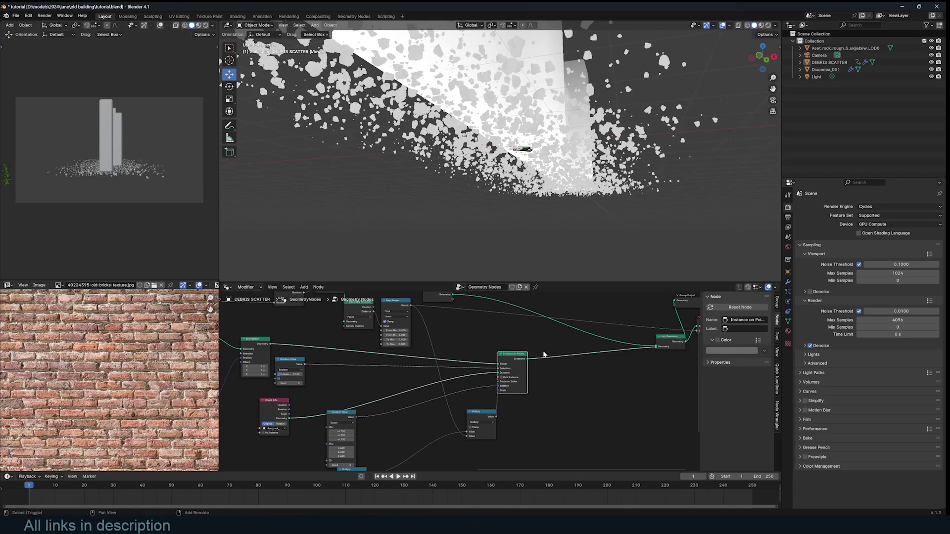
Insert a Delete Geometry node between Instance on Points and Join Geometry, with its domain set to Instance
key(shift+a)
text(de)
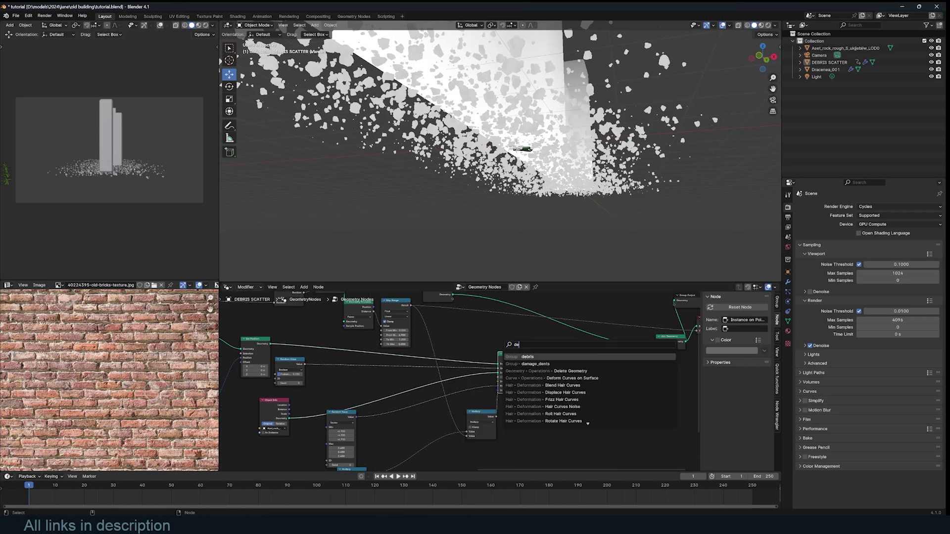
click(569, 371)
click(558, 367)
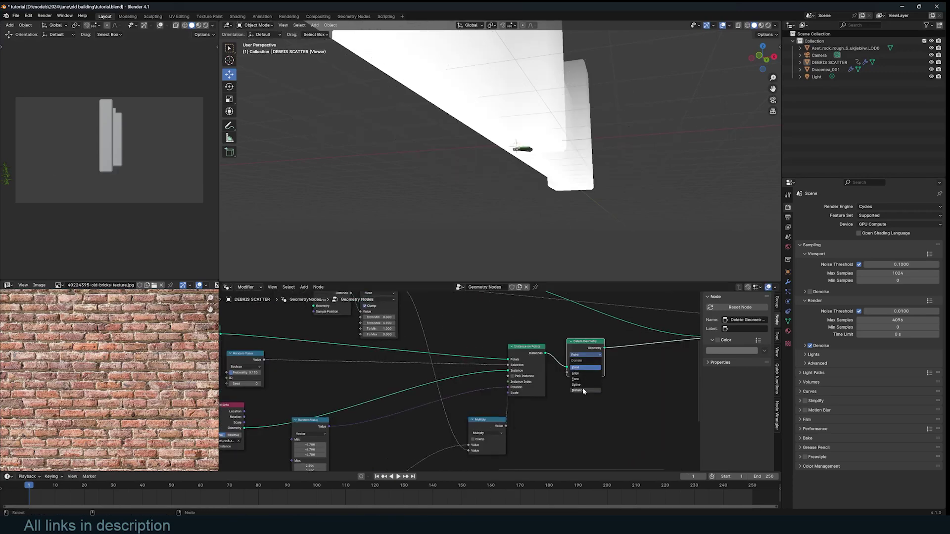
click(579, 391)
Drive the new Delete Geometry Selection with the Map Range Result through a Color Ramp set to Constant interpolation
middle_drag(539, 356, 533, 371)
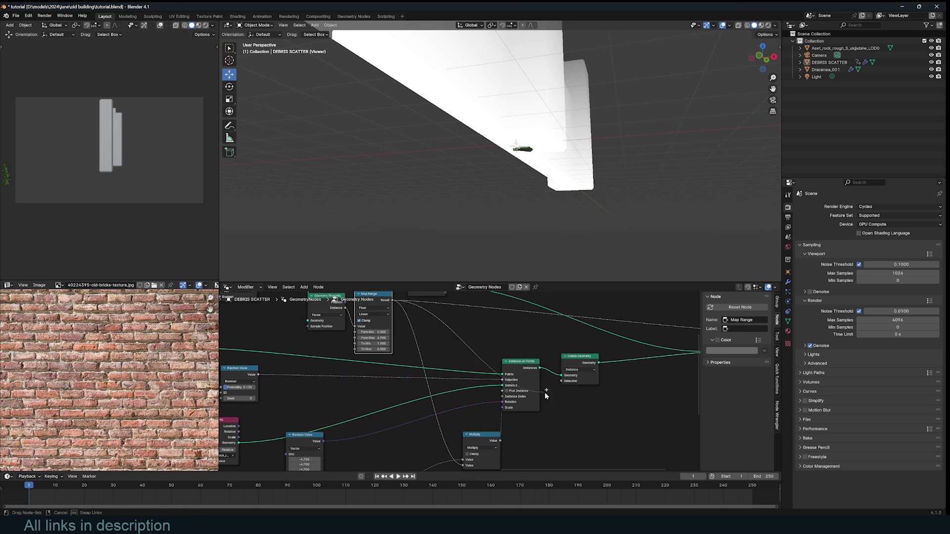
drag(563, 383, 536, 352)
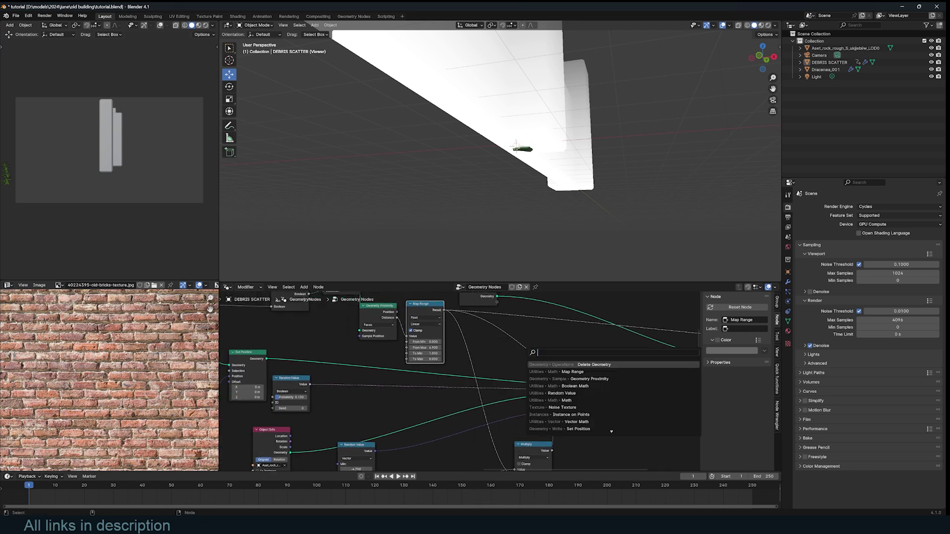
text(ramp)
key(Return)
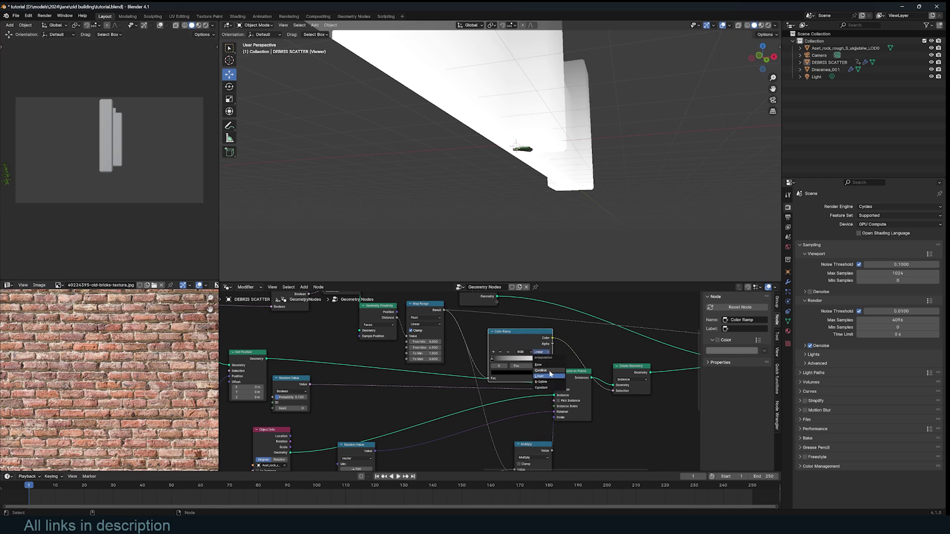
click(542, 387)
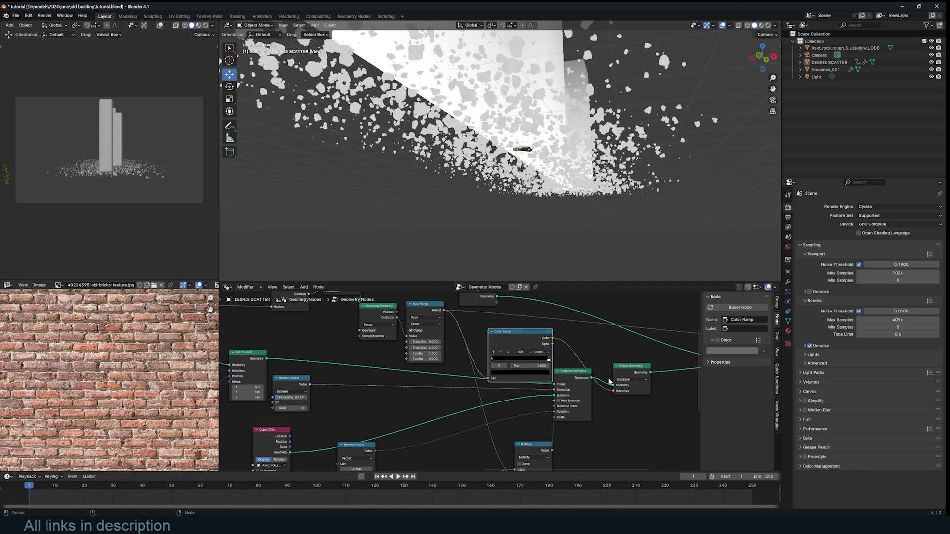
Preview the new Delete Geometry output to isolate the rock instances without the wall
middle_drag(613, 378, 556, 382)
scroll(527, 353, down, 2)
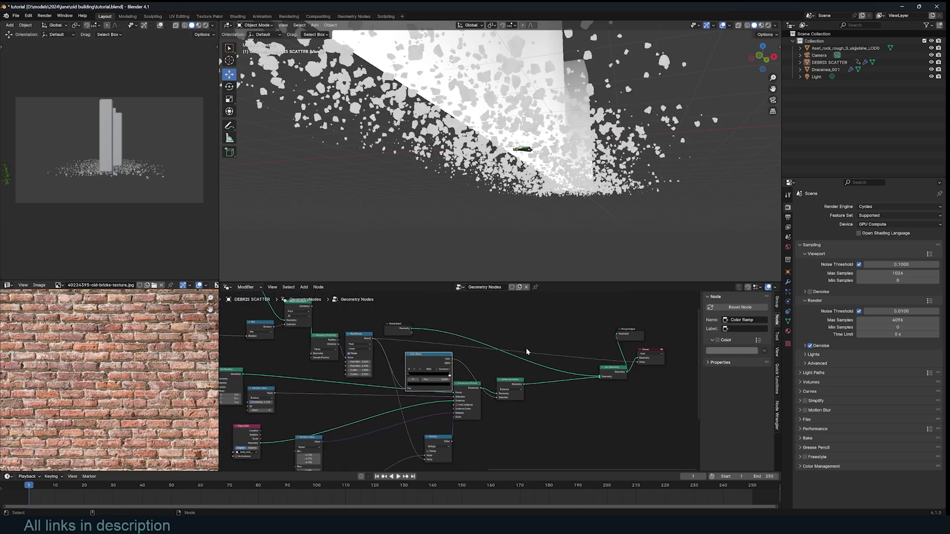
ctrl+shift+click(516, 384)
middle_drag(514, 173, 515, 210)
scroll(467, 338, up, 2)
Move the Color Ramp's white stop slightly inward to delete the rocks along the wall's footprint, and inspect the cleared area
middle_drag(467, 337, 564, 337)
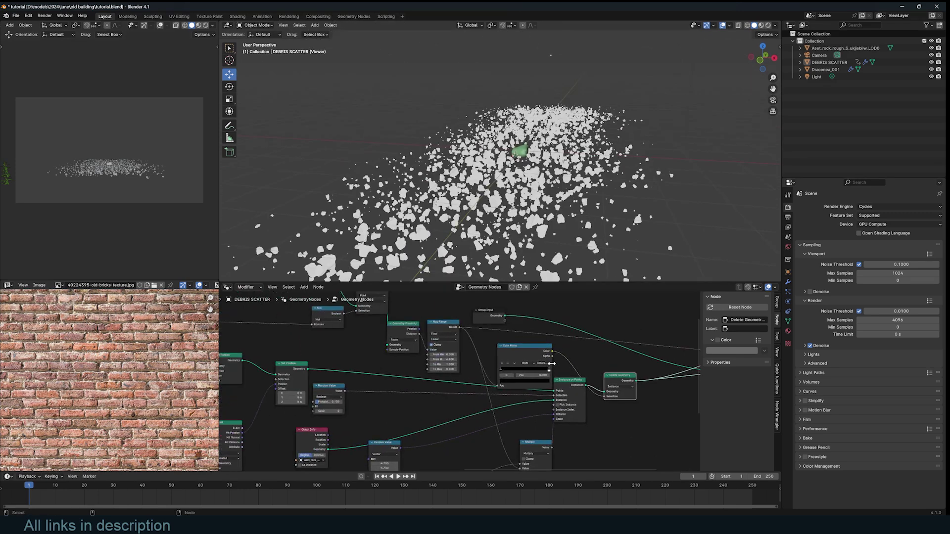
drag(549, 372, 538, 372)
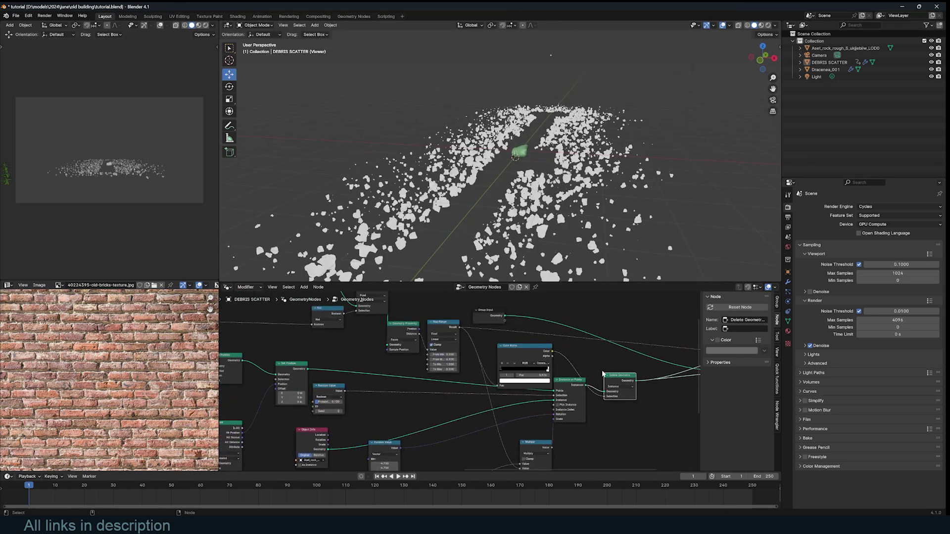
scroll(602, 374, down, 3)
scroll(539, 169, down, 2)
middle_drag(539, 167, 515, 187)
scroll(516, 187, up, 2)
middle_drag(571, 327, 494, 326)
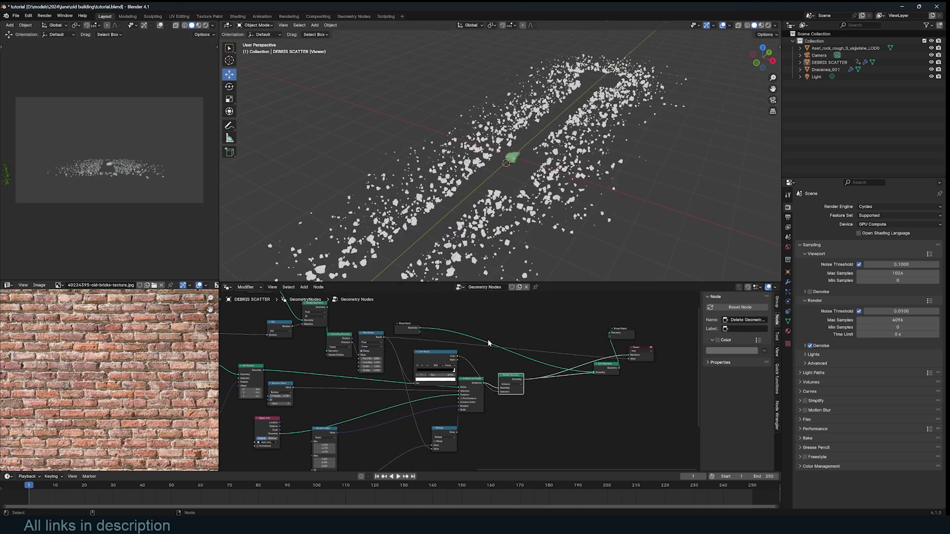
Preview the Join Geometry output to view the wall together with the scattered rocks around its base
ctrl+shift+click(596, 370)
scroll(602, 222, down, 1)
middle_drag(602, 222, 448, 268)
scroll(455, 365, up, 3)
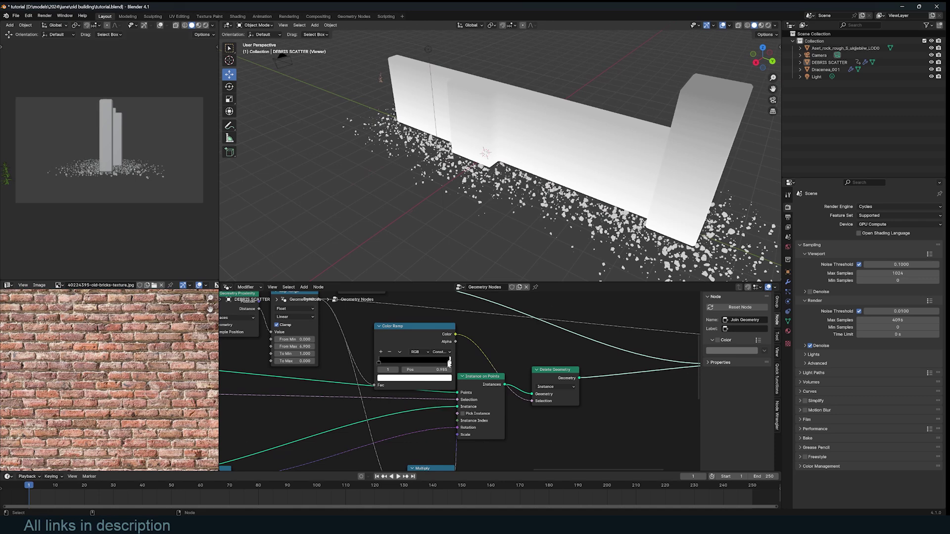
scroll(551, 248, down, 3)
middle_drag(555, 364, 361, 365)
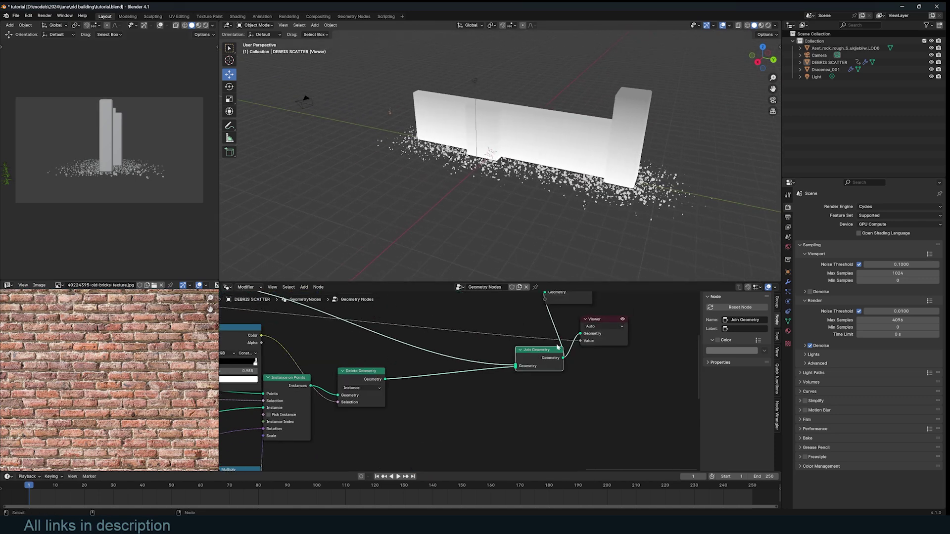
Disconnect the Viewer node's Value input and show the wall and debris in Material Preview shading
drag(580, 341, 553, 306)
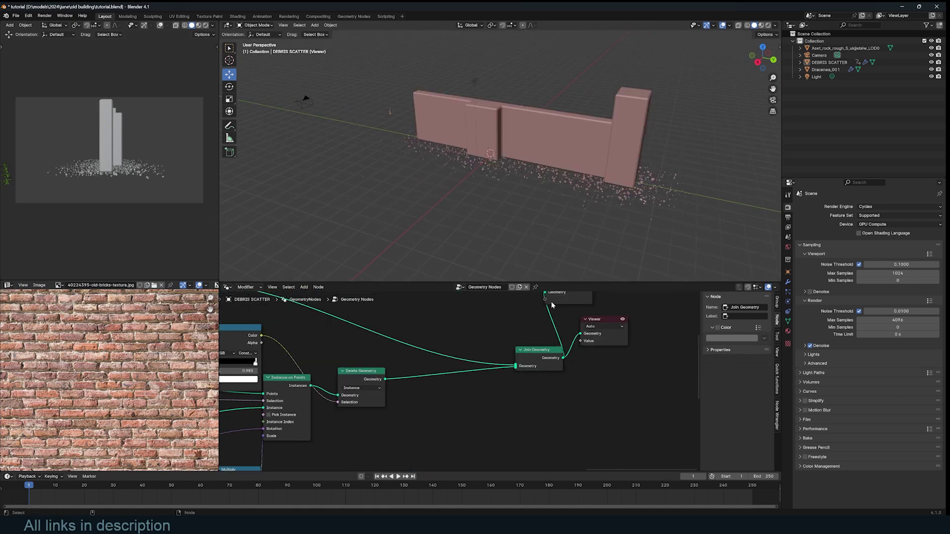
click(761, 26)
mouse_move(638, 119)
middle_down()
mouse_move(607, 144)
mouse_move(582, 195)
mouse_move(545, 183)
mouse_move(490, 208)
middle_up()
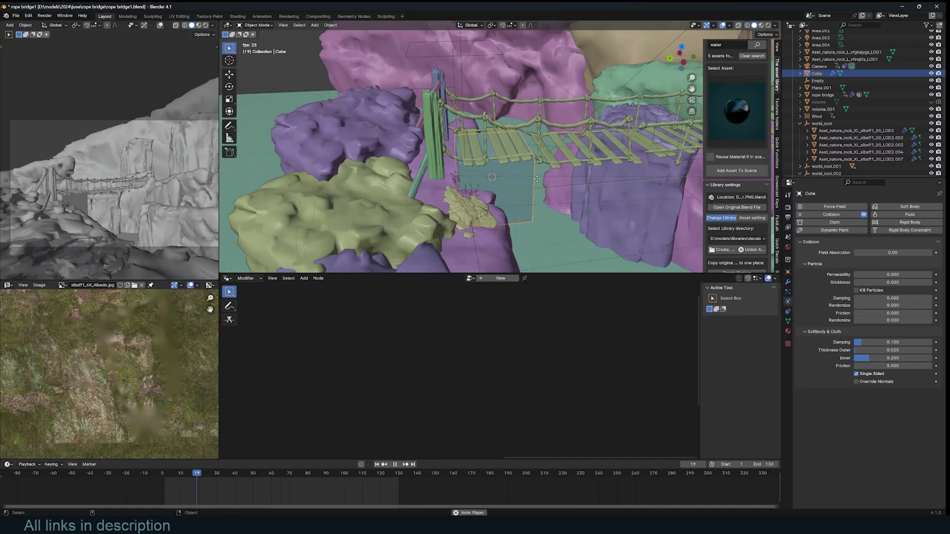
Try to move the collision cube against the rope bridge during the cloth playback
key(g)
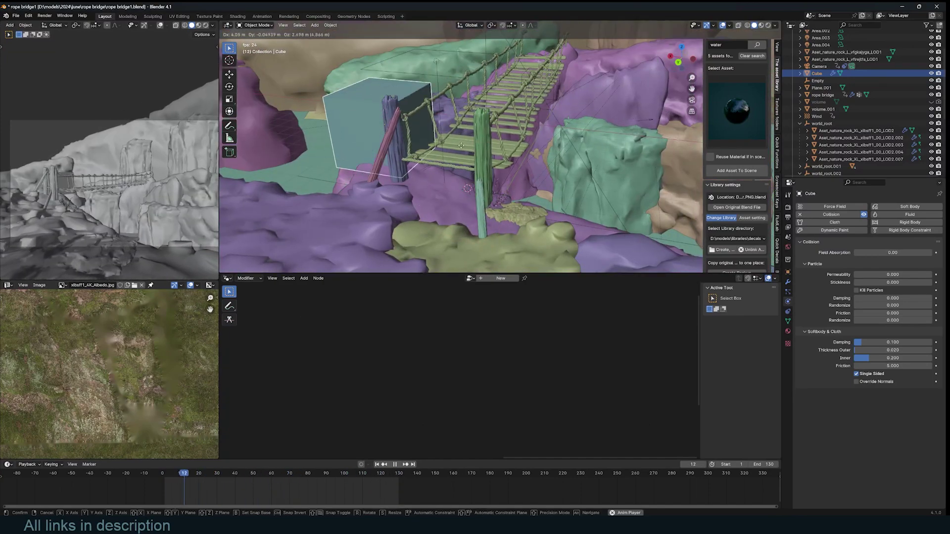
right_click(663, 183)
key(Escape)
Move the collision cube beneath the rope bridge and duplicate it, offsetting the copy about 3.2 m along Y
mouse_move(447, 171)
middle_down()
mouse_move(424, 170)
mouse_move(445, 182)
middle_up()
key(g)
click(581, 189)
middle_drag(581, 191, 563, 182)
key(shift+d)
click(555, 175)
Run a short cloth playback and reposition the duplicate cube beside the first one under the bridge
key(space)
scroll(579, 150, down, 3)
key(Escape)
key(g)
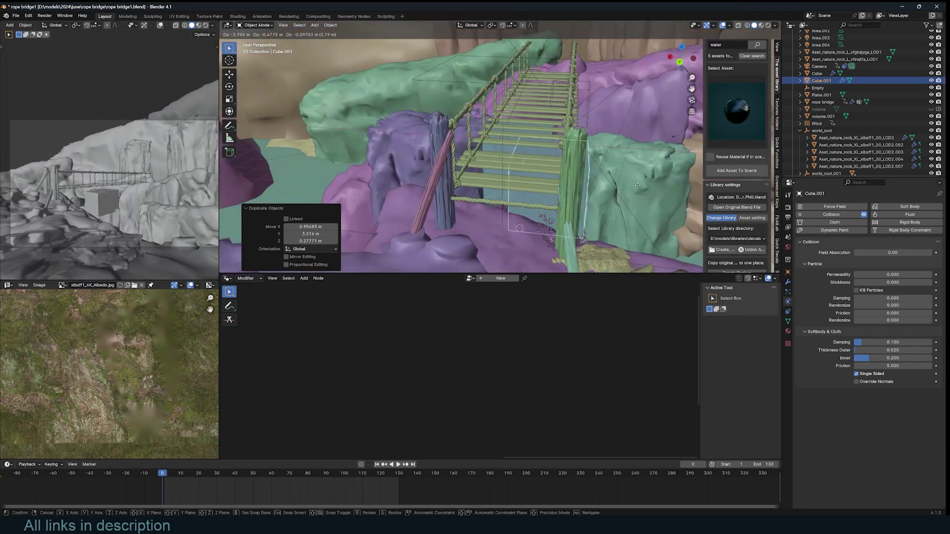
click(628, 185)
middle_drag(628, 185, 482, 195)
key(g)
click(514, 158)
Play the cloth simulation to check the bridge's collision with both cubes, and move the duplicate cube lower
key(space)
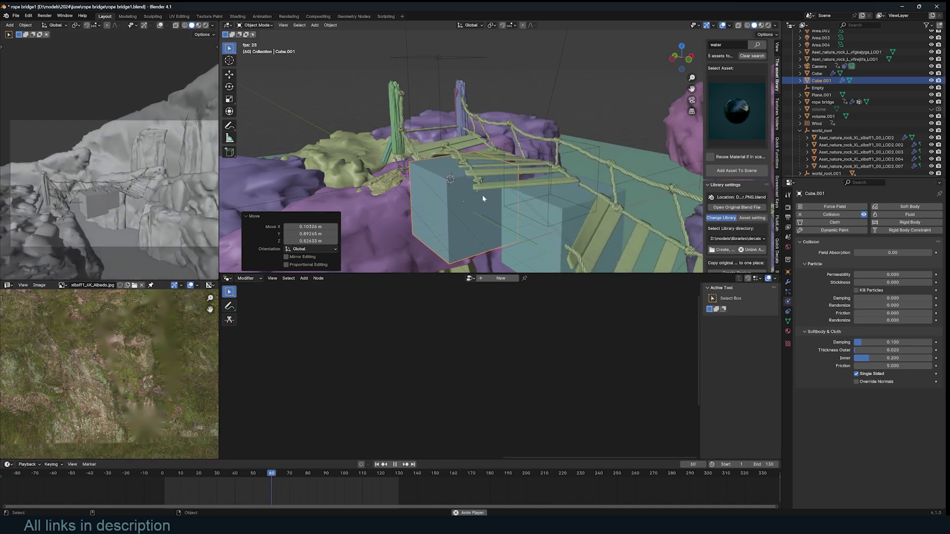
key(Escape)
middle_drag(469, 184, 493, 200)
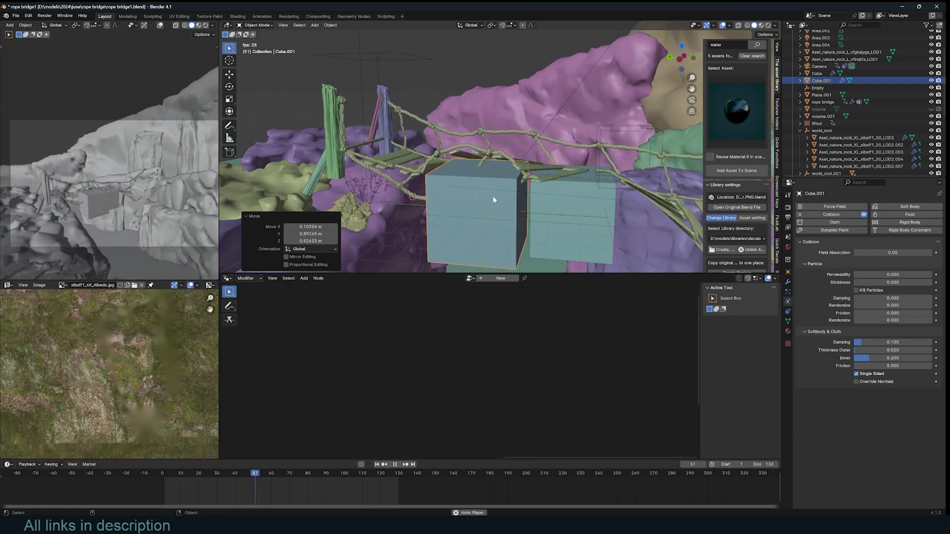
key(Escape)
middle_drag(494, 200, 450, 200)
key(g)
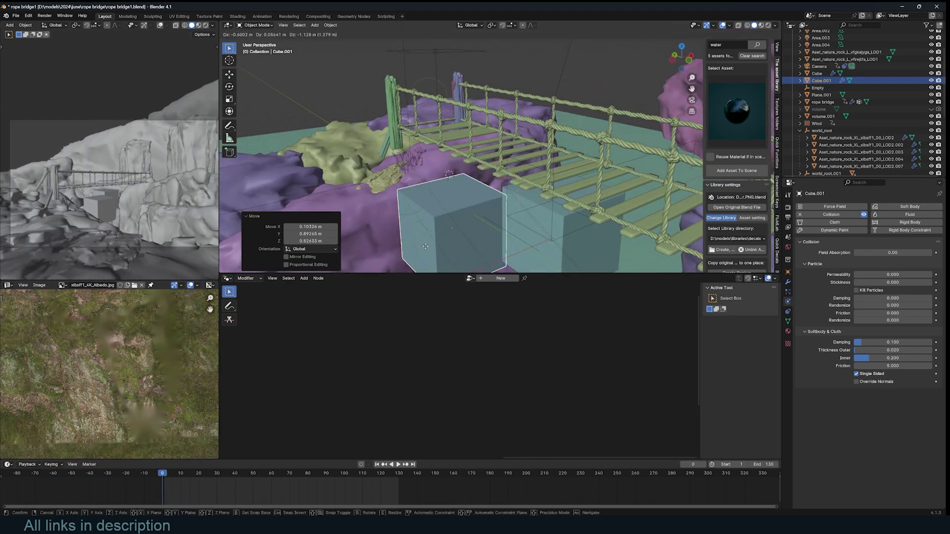
Show the scene in Material Preview shading and select the rope bridge to bring up its geometry node tree
click(761, 25)
middle_drag(506, 115, 485, 114)
click(488, 106)
scroll(426, 312, down, 8)
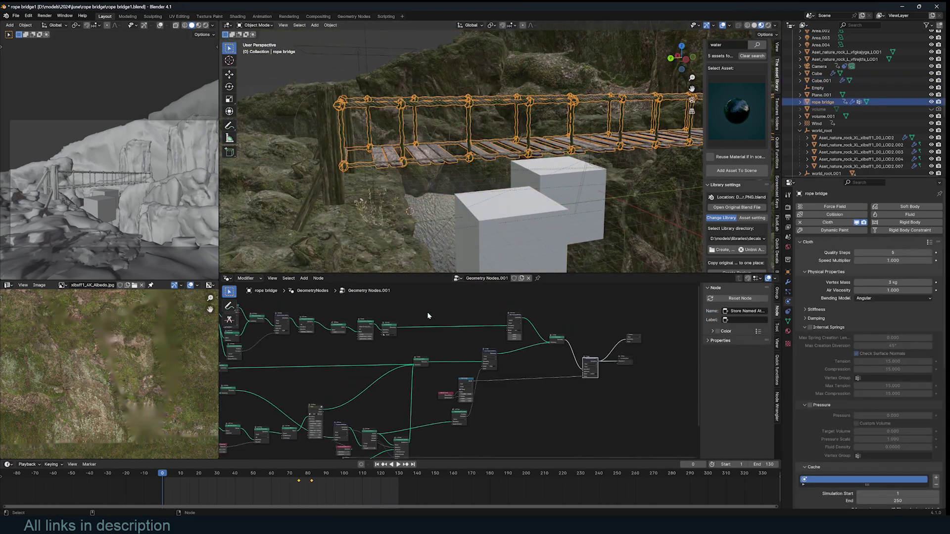
scroll(522, 316, up, 5)
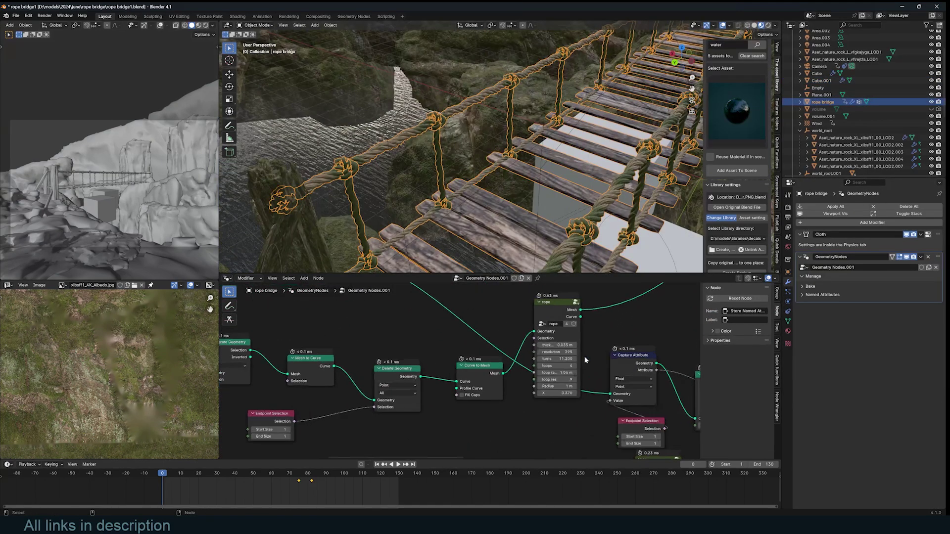
Adjust the thickness of the rope group node that follows Curve to Mesh in the rope bridge's node tree
middle_drag(584, 358, 478, 354)
scroll(473, 354, up, 3)
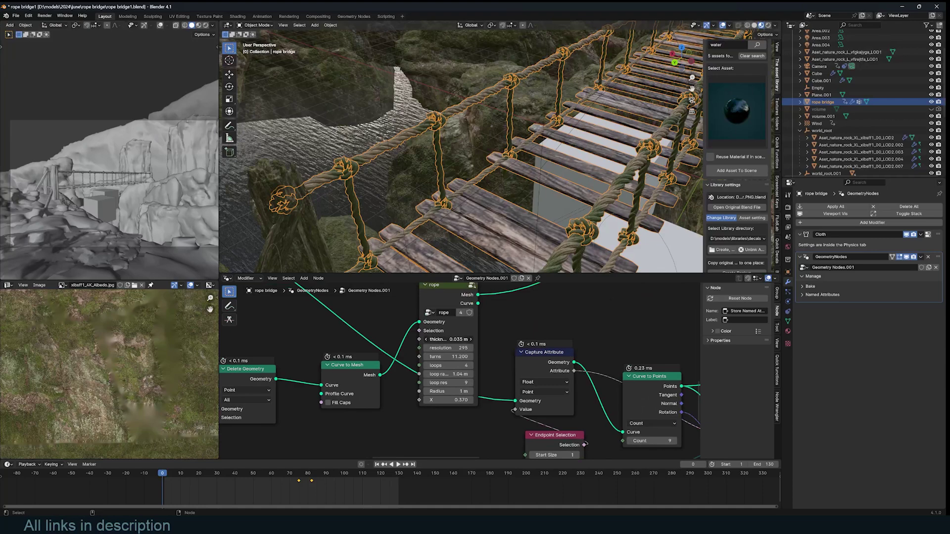
mouse_move(448, 339)
mouse_down()
mouse_move(475, 339)
mouse_move(443, 339)
mouse_up()
scroll(521, 332, down, 1)
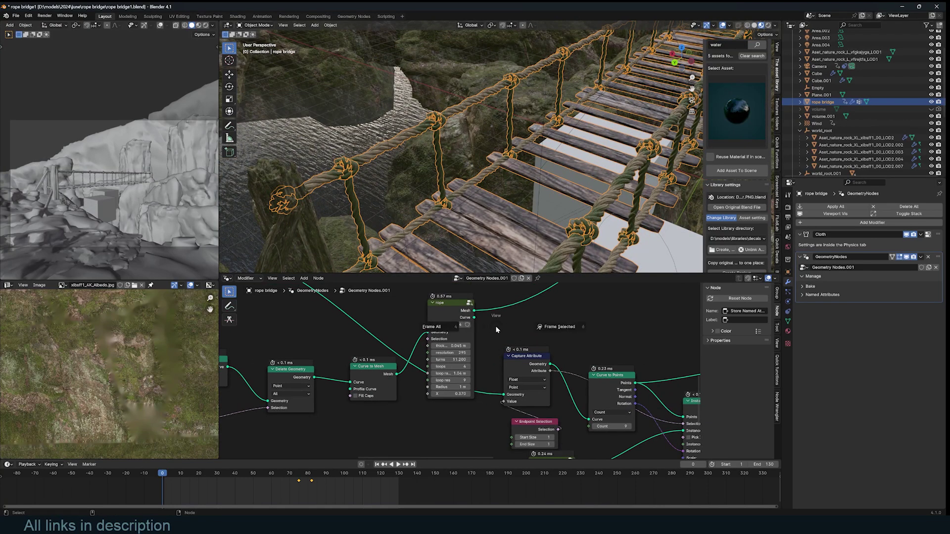
scroll(582, 378, down, 4)
middle_drag(551, 374, 509, 377)
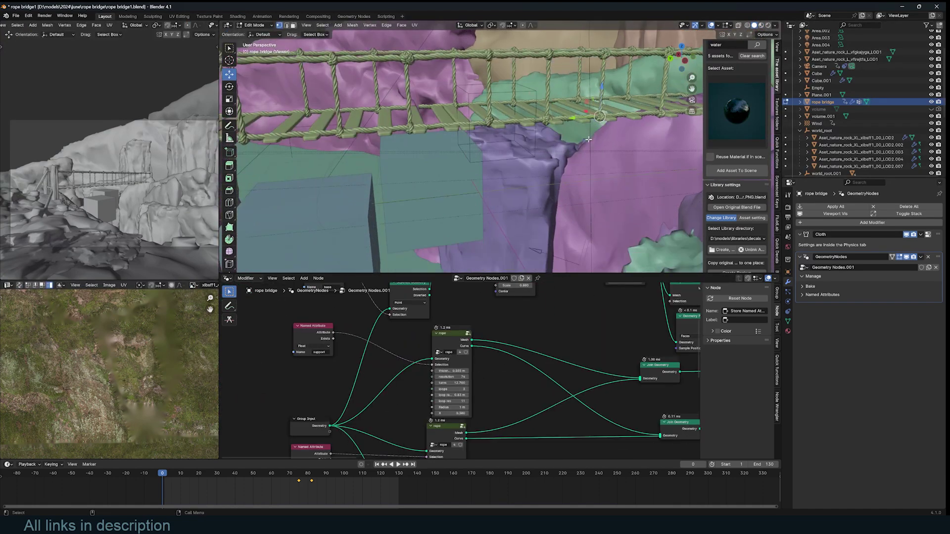
Pull a hanging rope strand down from the bridge's lower rope in the mesh and test it with the cloth simulation
key(g)
click(592, 241)
key(Tab)
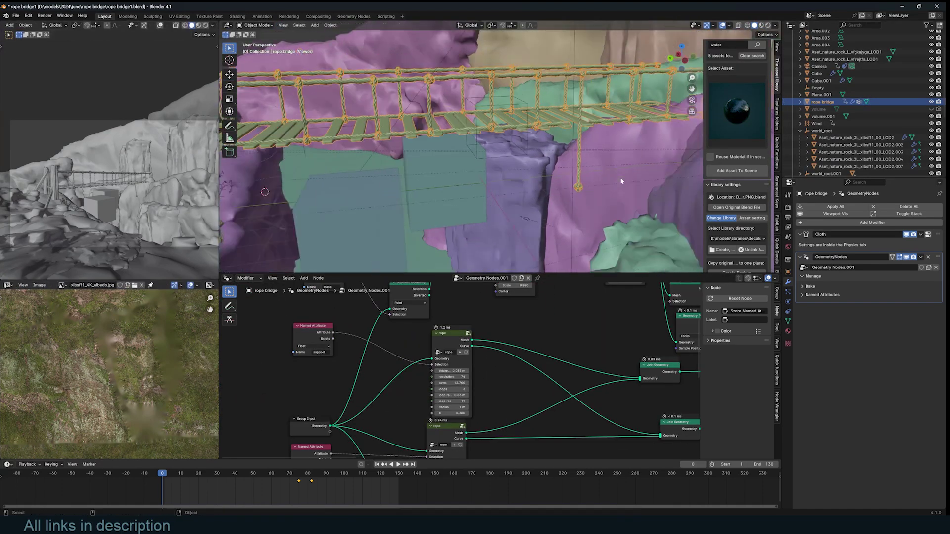
key(space)
scroll(604, 189, down, 3)
key(Escape)
Extrude a section of the bridge's upper handrail rope downward and scale the extruded part
scroll(604, 188, up, 4)
shift+middle_drag(604, 189, 553, 221)
ctrl+click(559, 155)
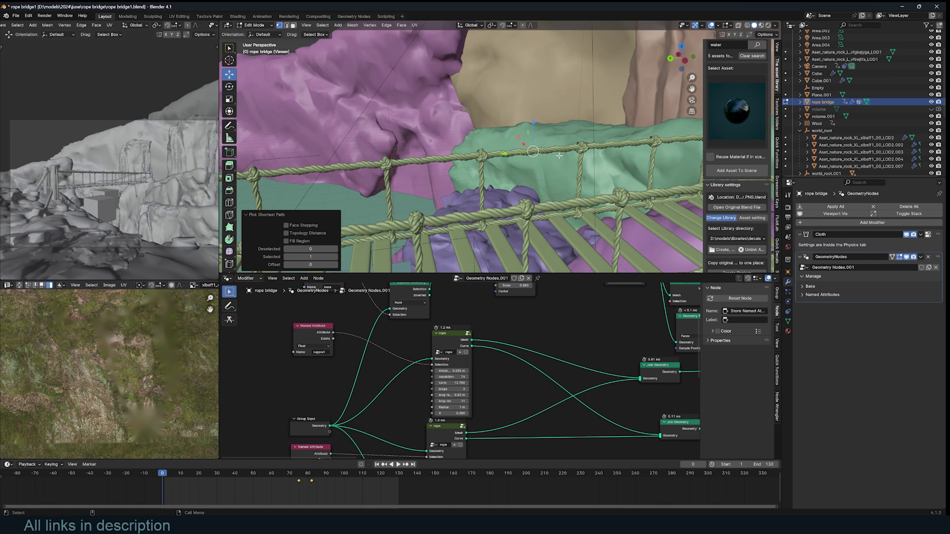
key(e)
click(520, 184)
key(s)
click(503, 168)
Delete the surplus geometry of the extruded handrail section in edge select mode and return to Object Mode
key(2)
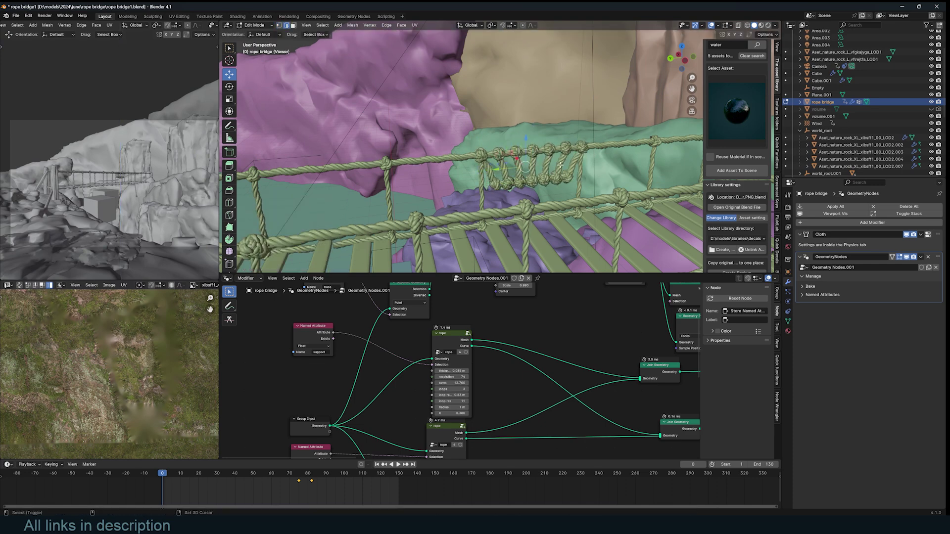
key(x)
click(543, 176)
key(Tab)
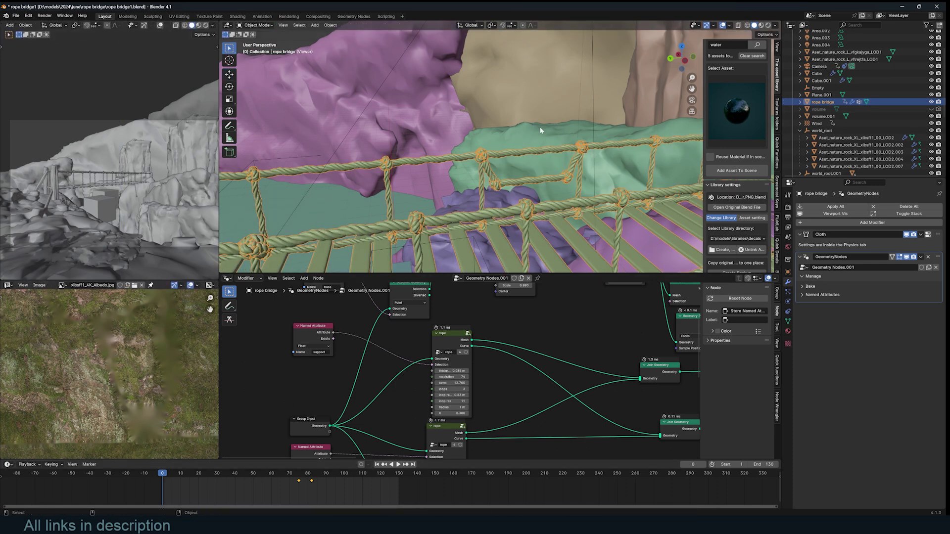
Play the cloth simulation and examine how the edited rope bridge falls onto the collision cubes
key(space)
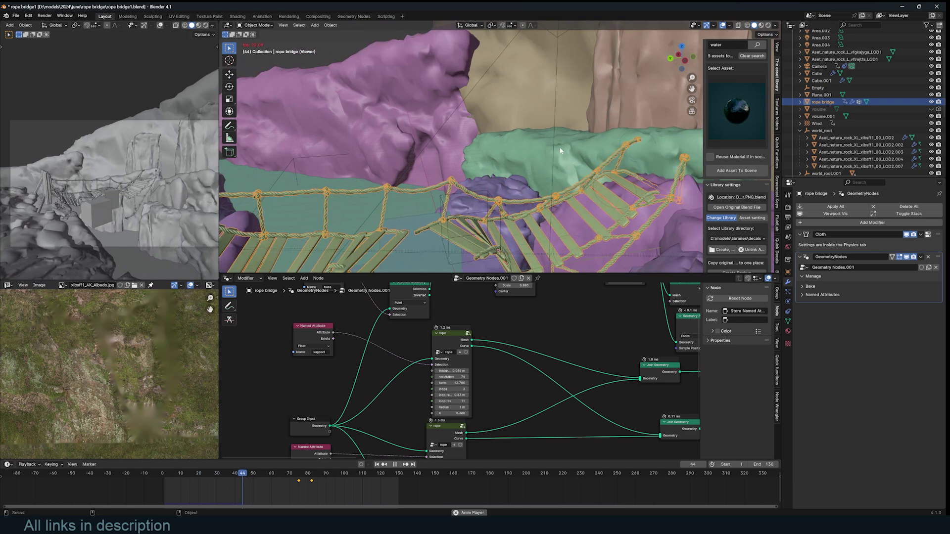
scroll(558, 159, down, 4)
middle_drag(528, 161, 648, 84)
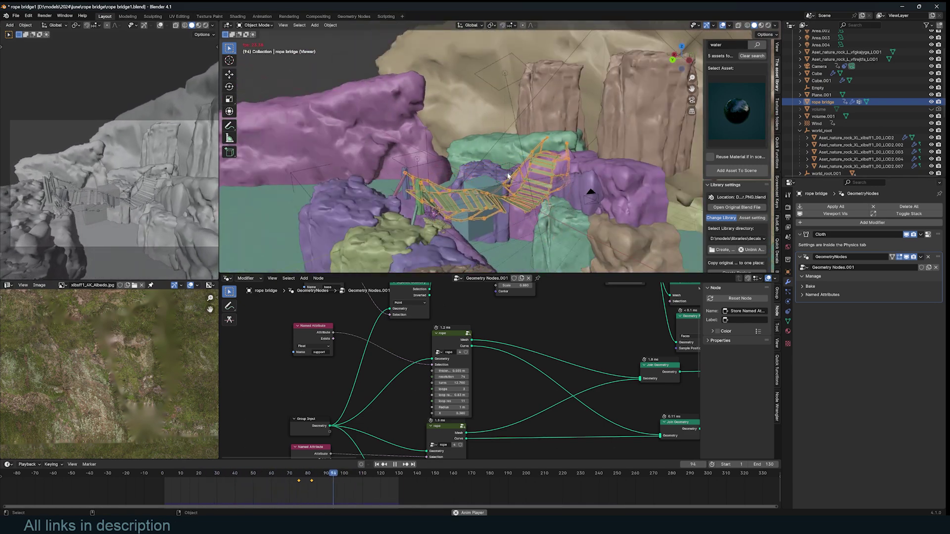
key(Escape)
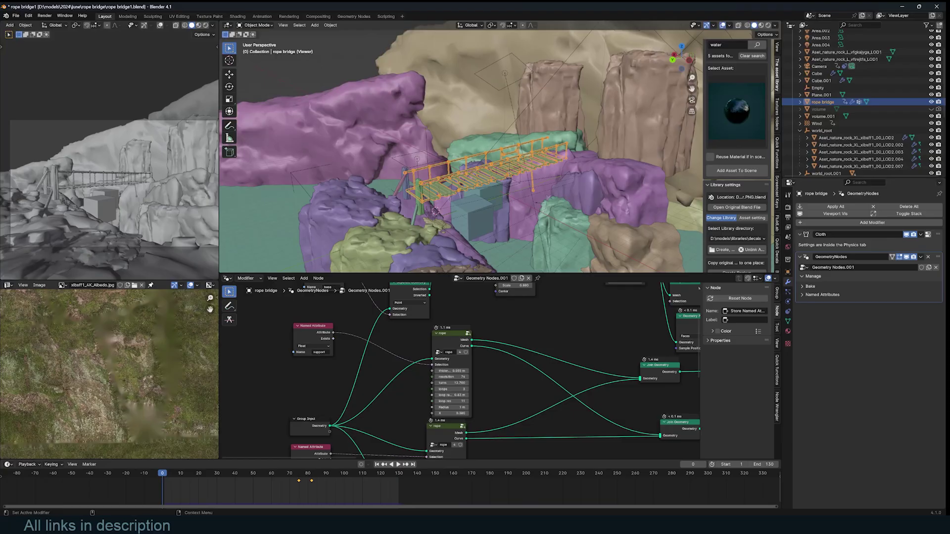